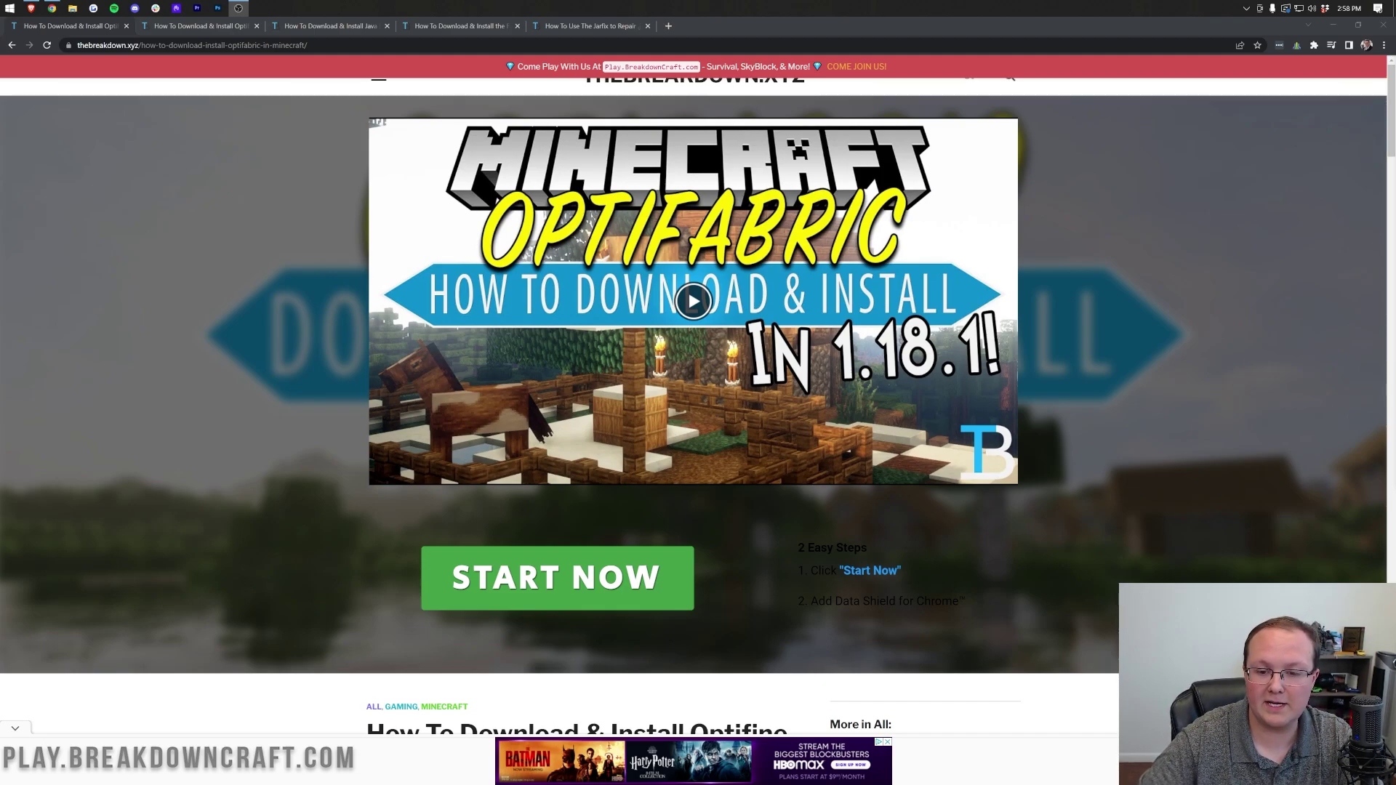
- Examine the article on installing Optifine with the Fabric Mod Loader, including its title, introduction and download links
scroll(673, 519, down, 4)
drag(690, 461, 673, 519)
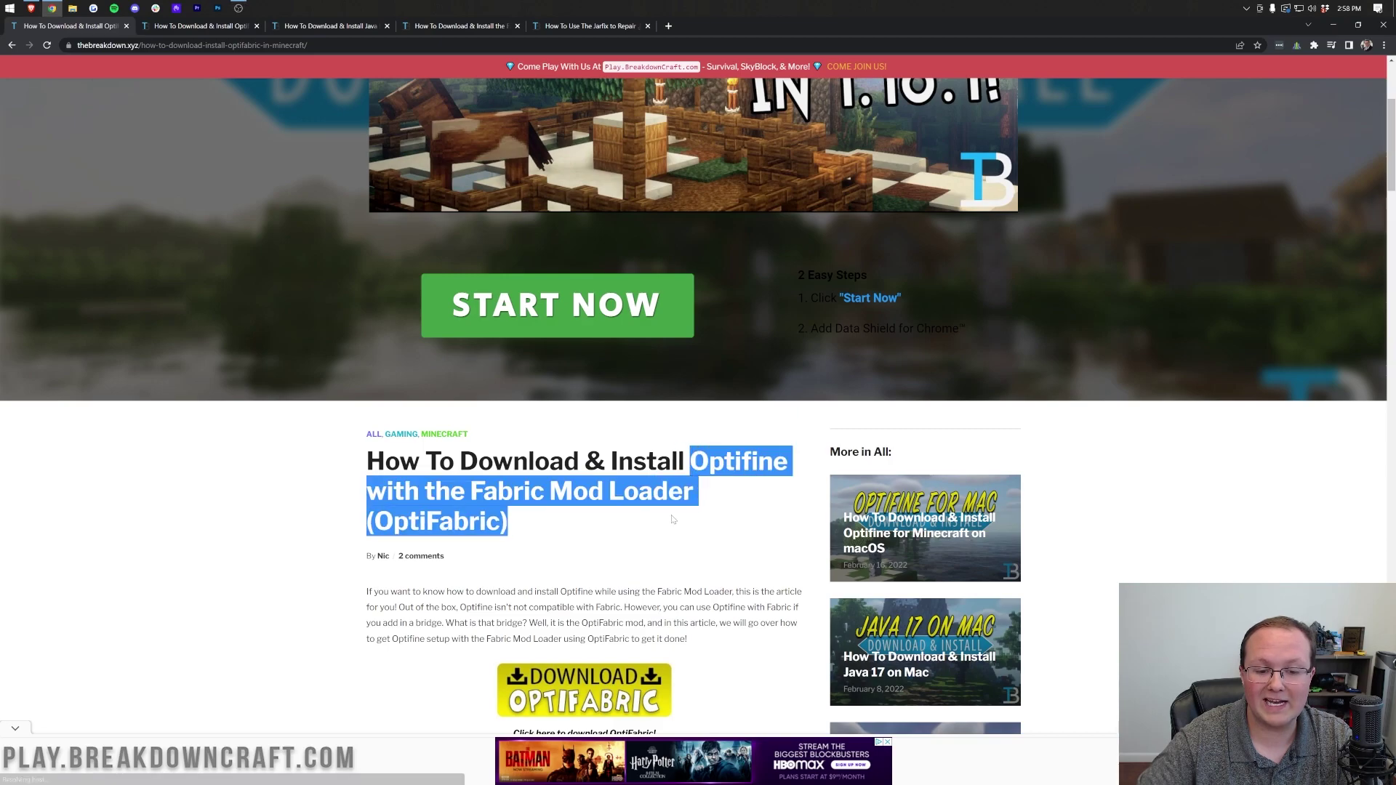
click(673, 519)
drag(489, 521, 341, 529)
scroll(593, 544, up, 4)
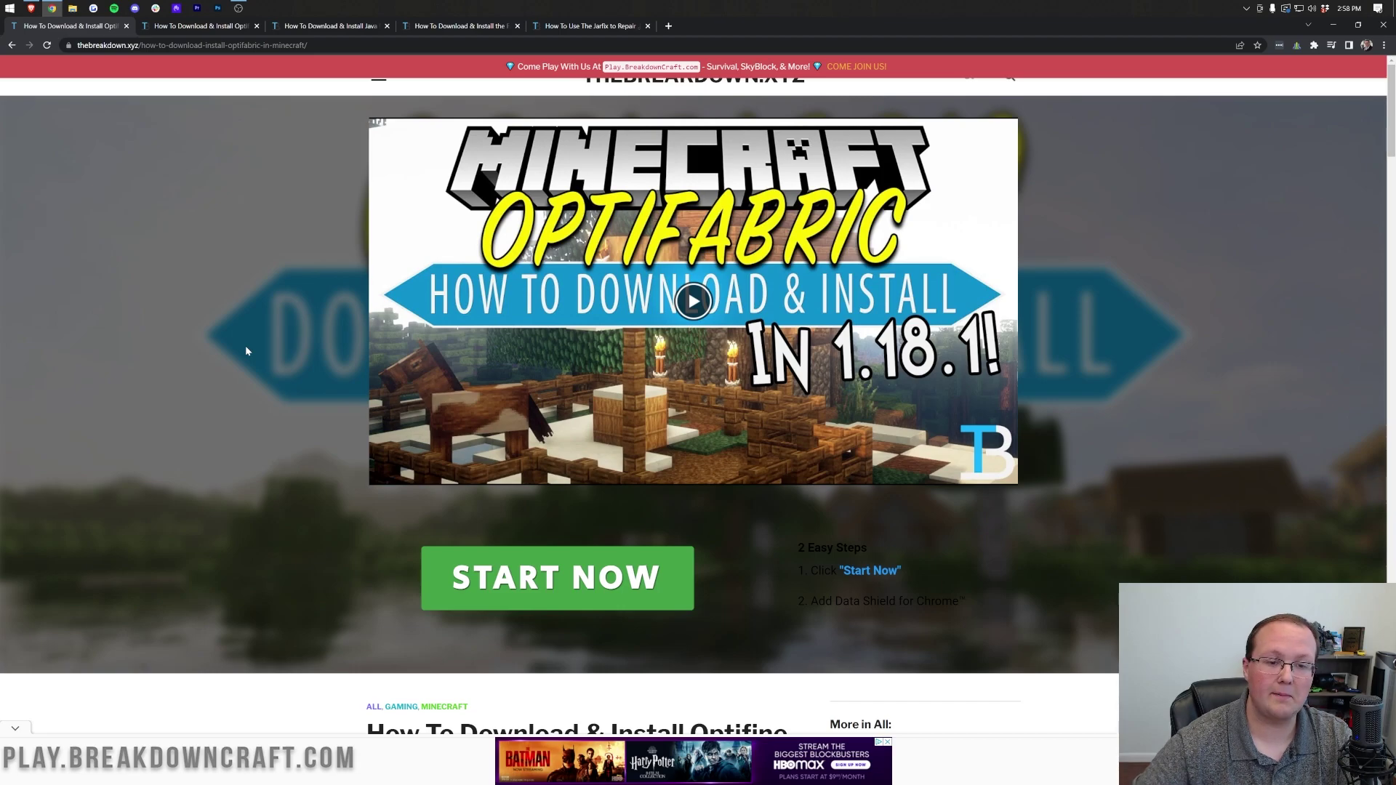
scroll(446, 281, down, 5)
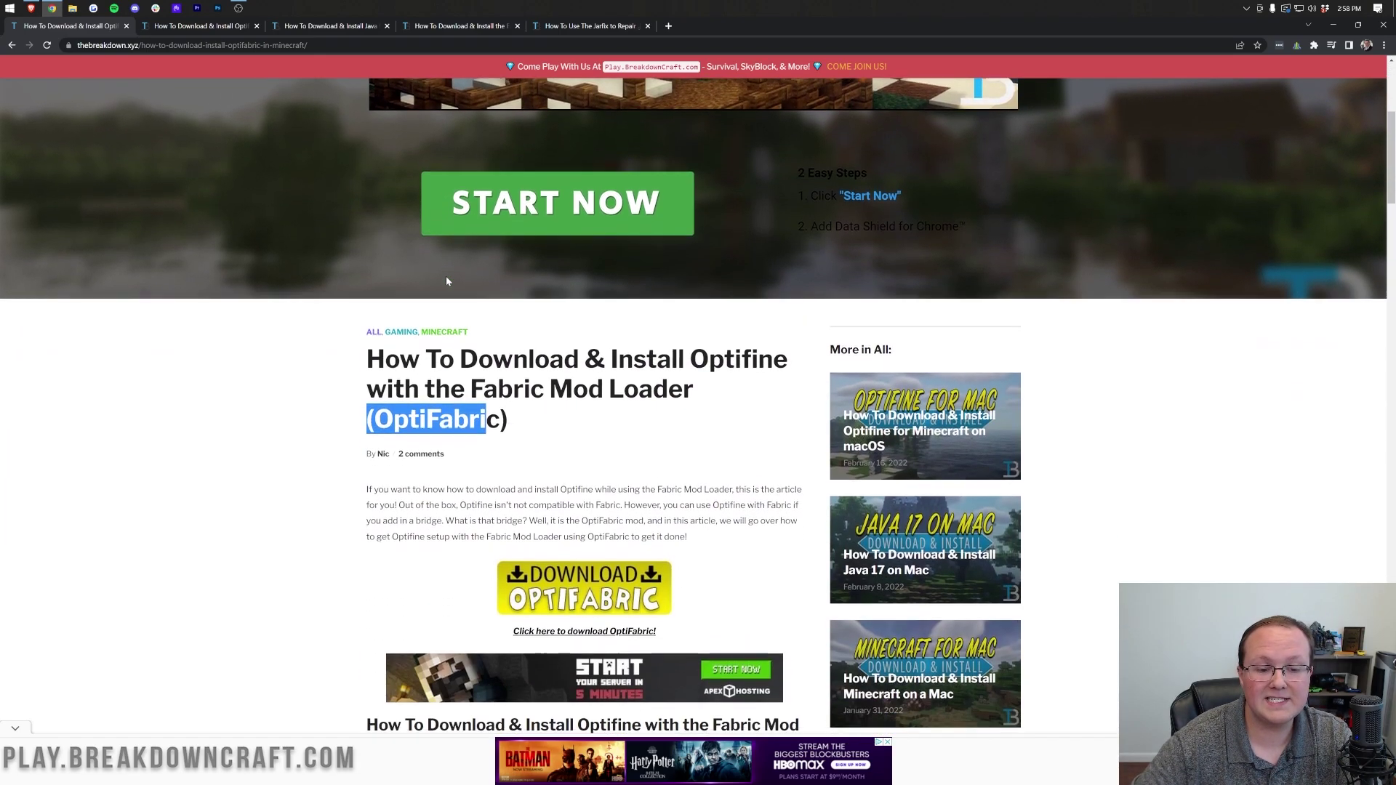
click(522, 408)
scroll(509, 400, down, 2)
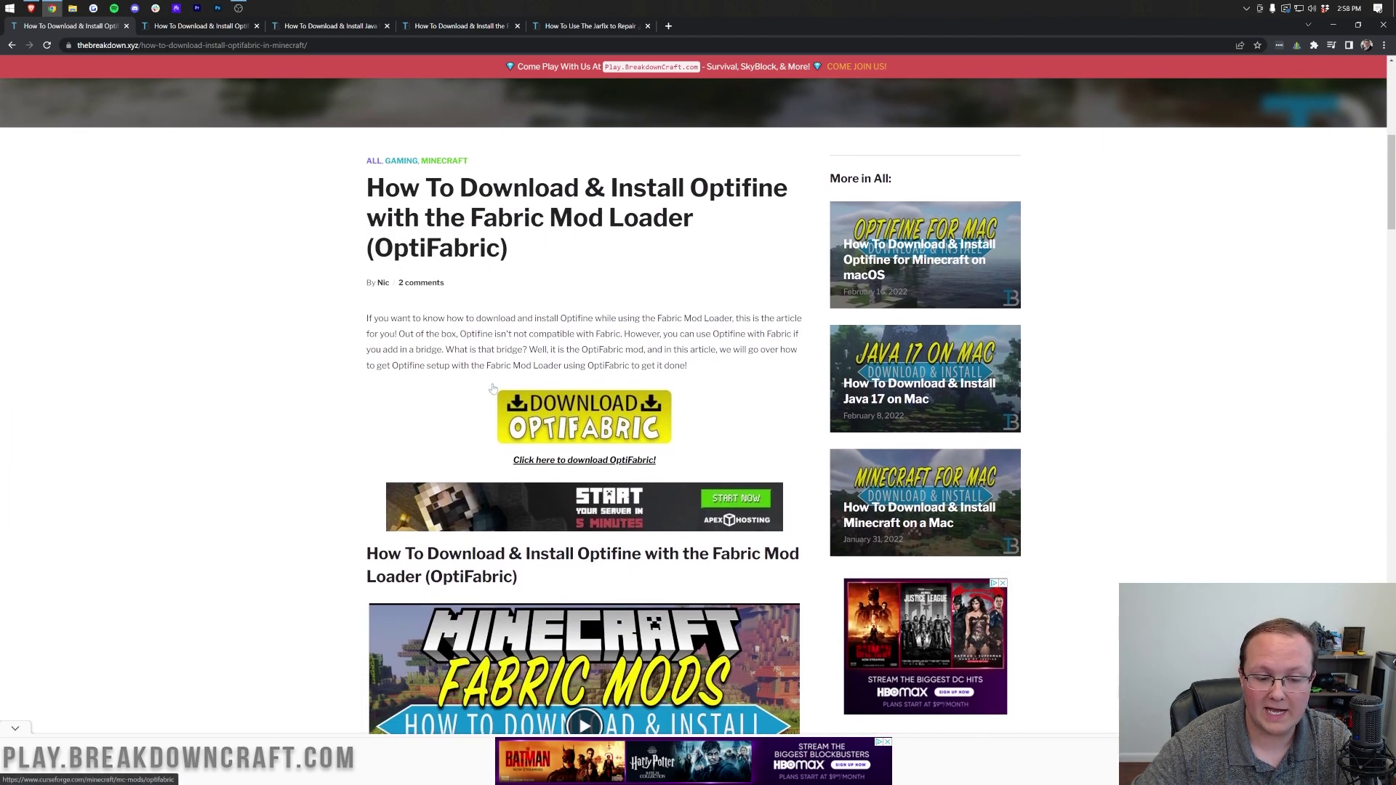
scroll(487, 381, down, 1)
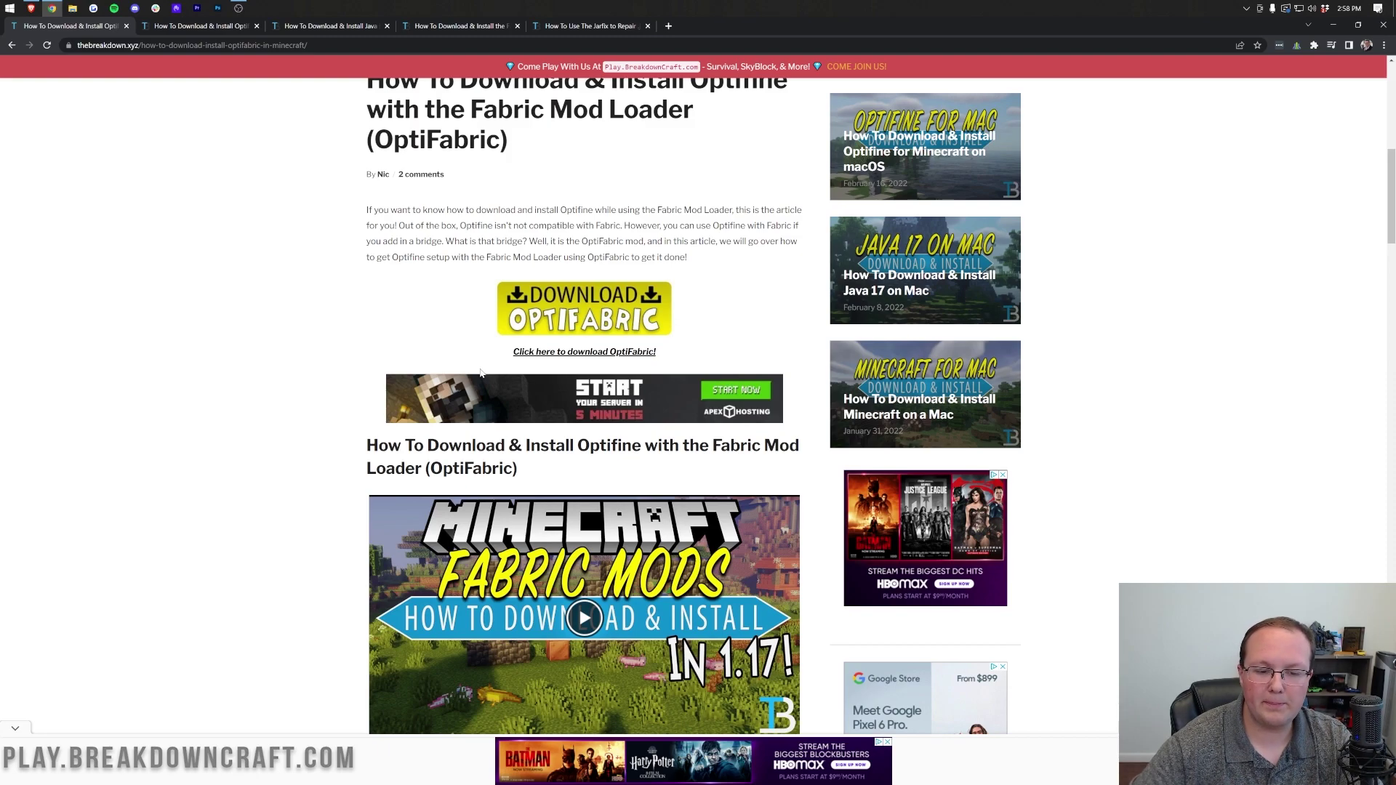
scroll(483, 367, down, 6)
scroll(509, 338, up, 7)
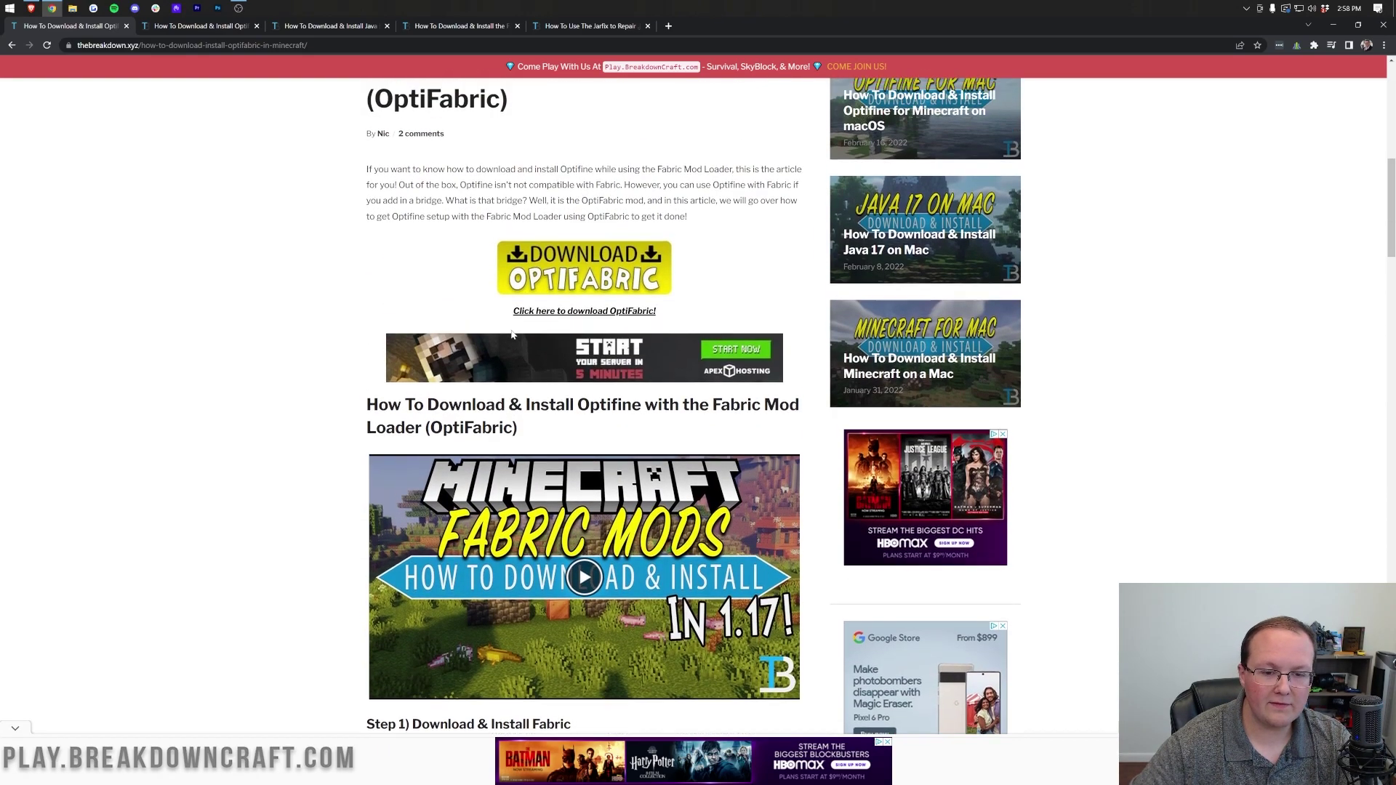
scroll(512, 335, up, 1)
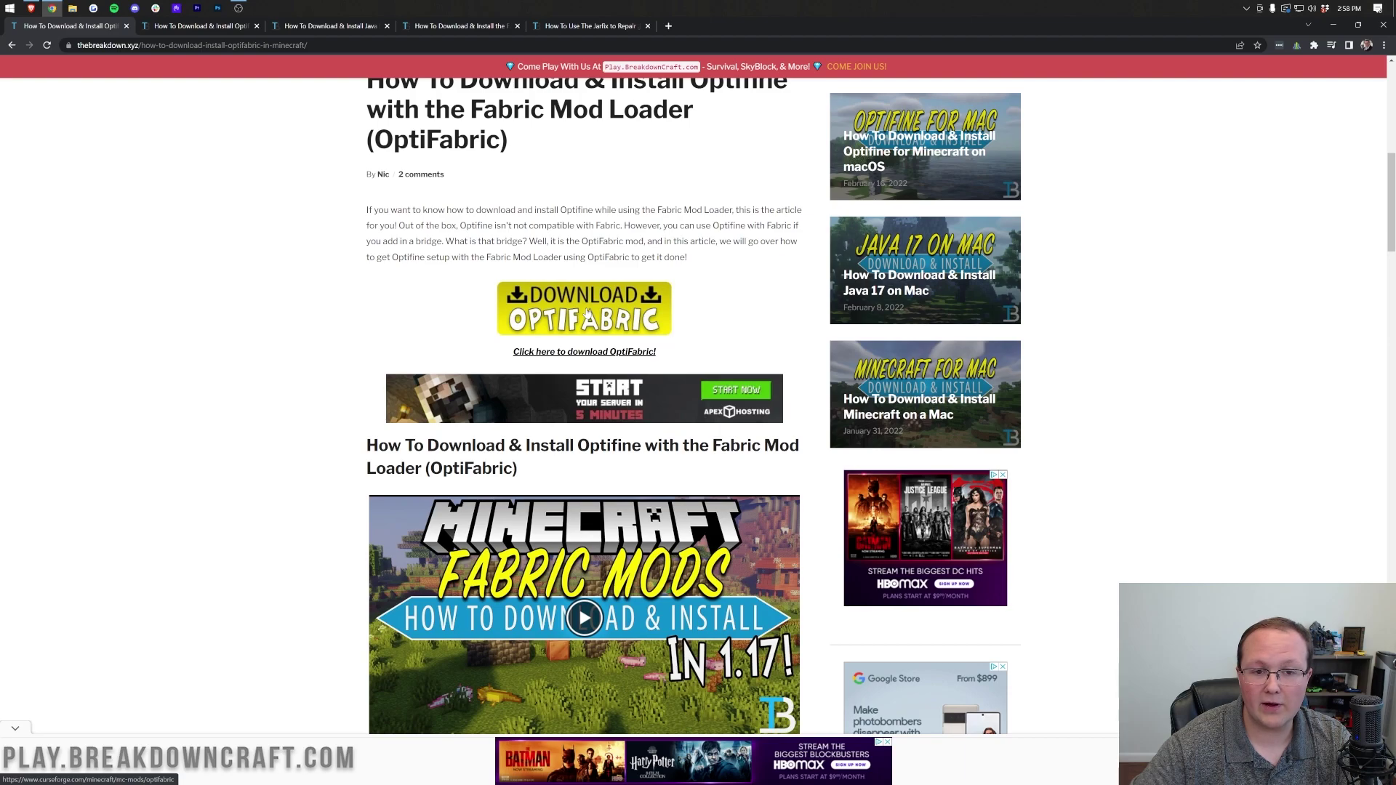
- Go to OptiFabric's CurseForge page from the article and download OptiFabric-v1.13.0 for Minecraft 1.18
click(587, 313)
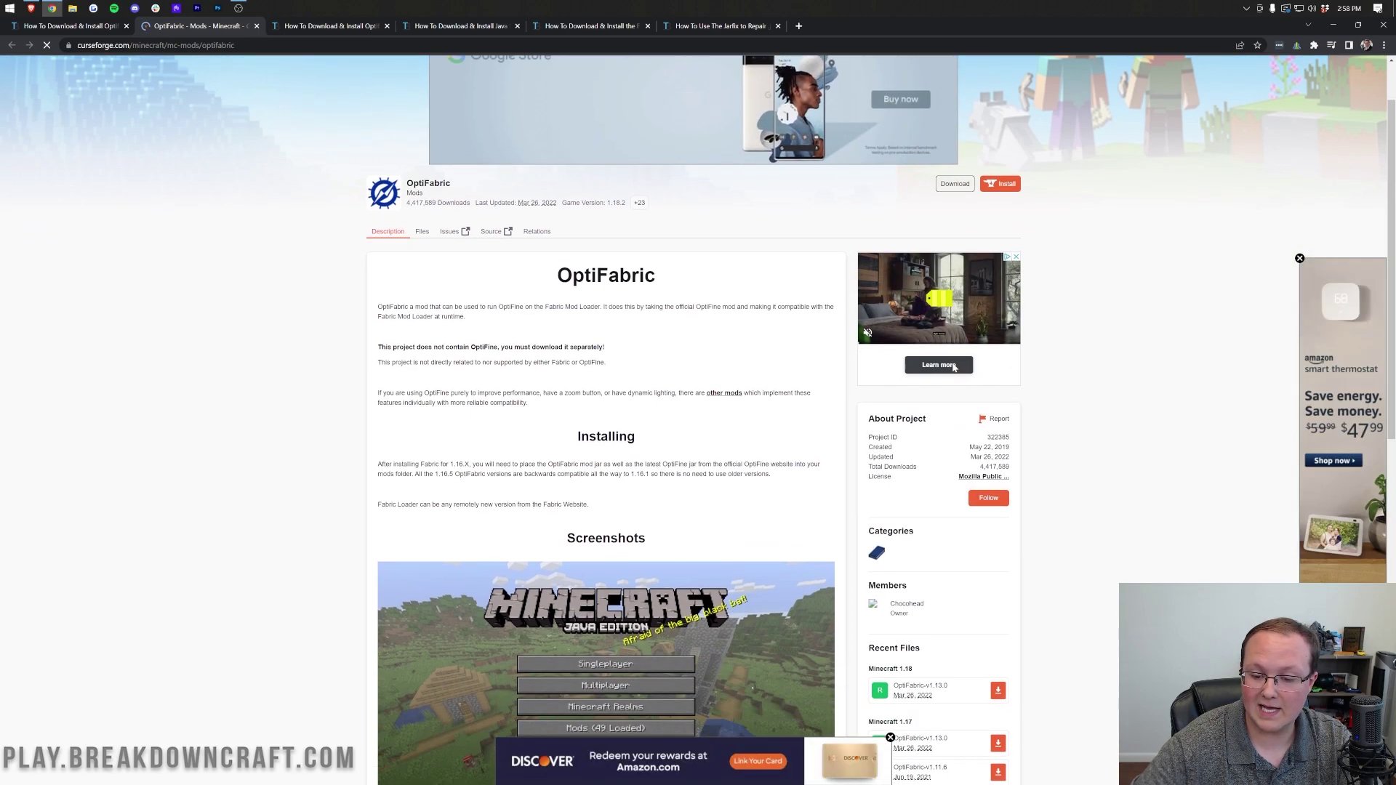
scroll(950, 387, down, 5)
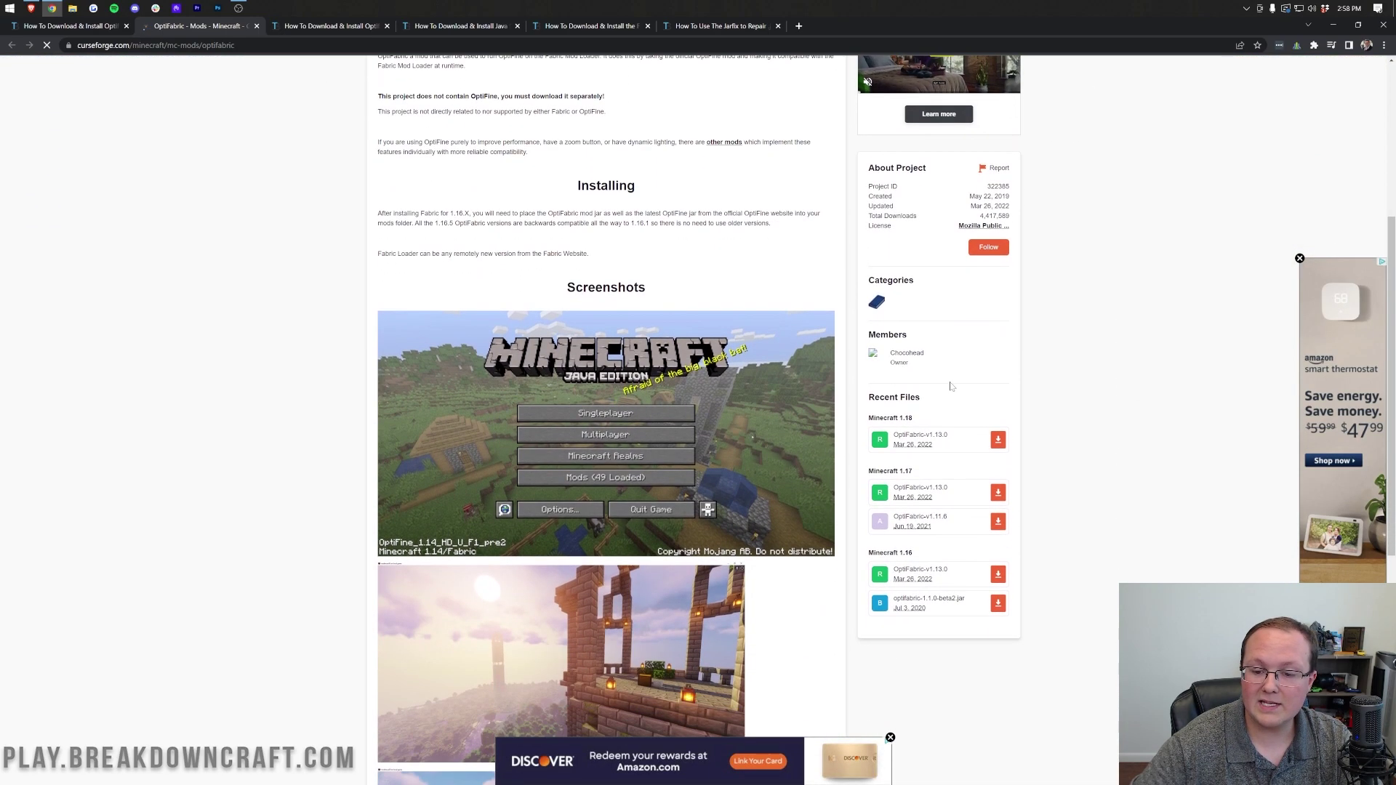
click(999, 440)
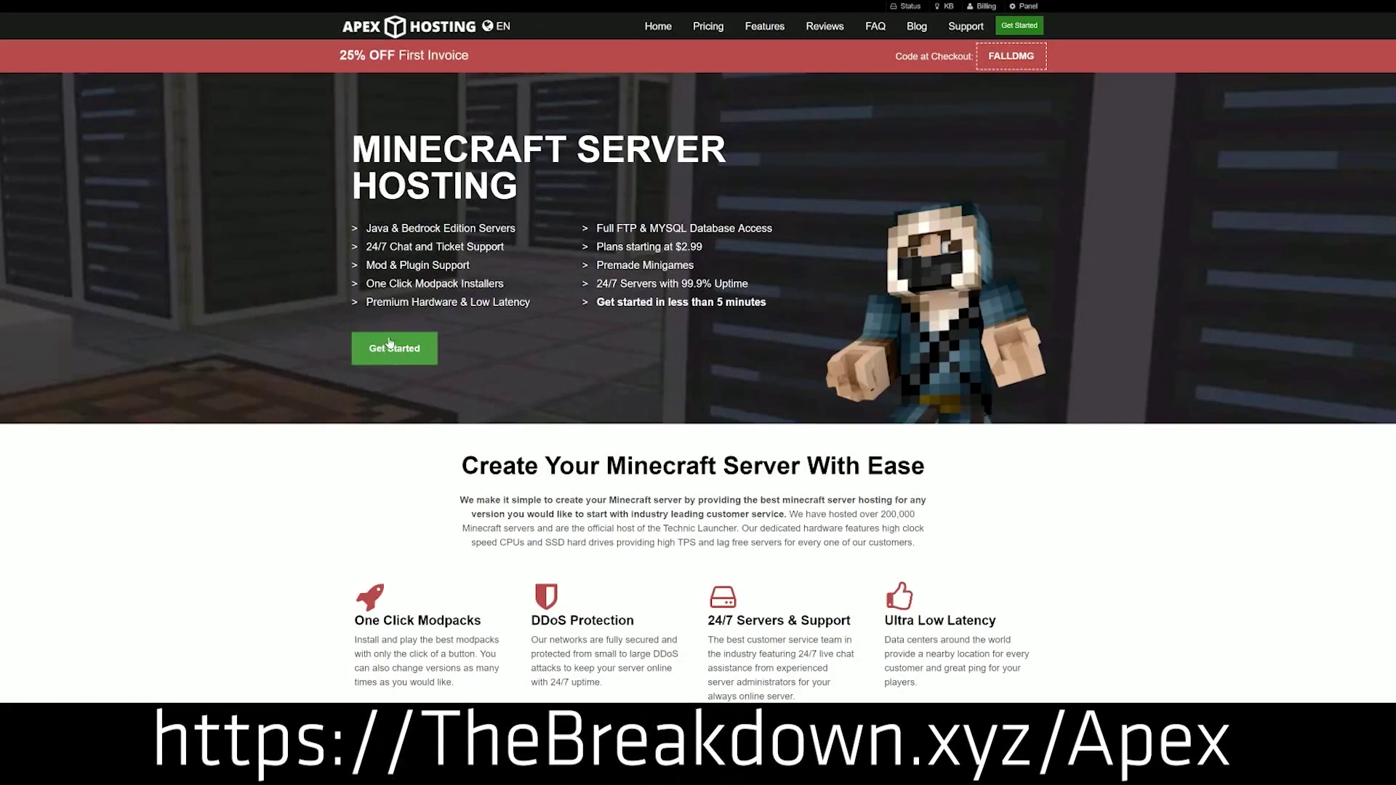
- Look over the Apex Hosting feature list, including its server support, automated backups and instant setup
click(421, 340)
scroll(421, 340, down, 4)
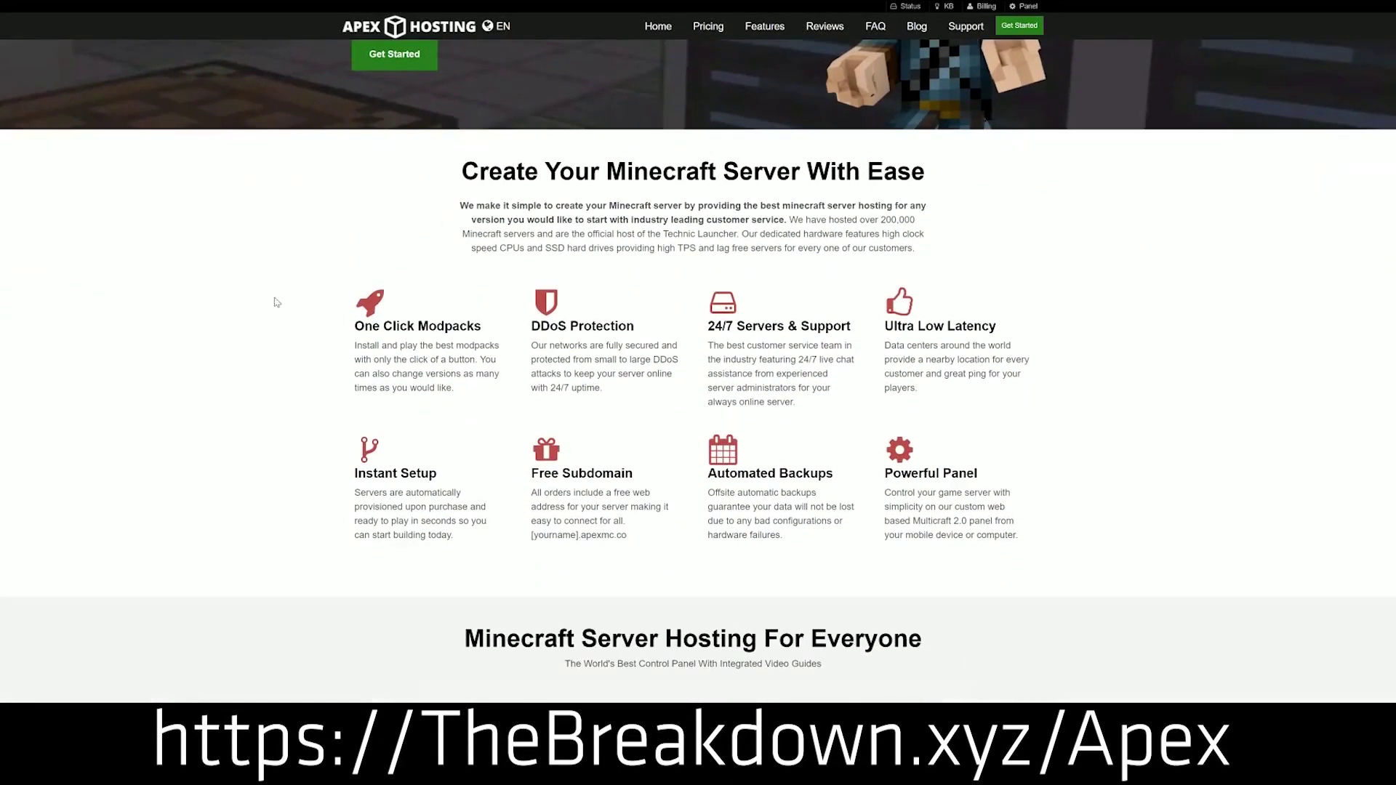
drag(354, 325, 852, 329)
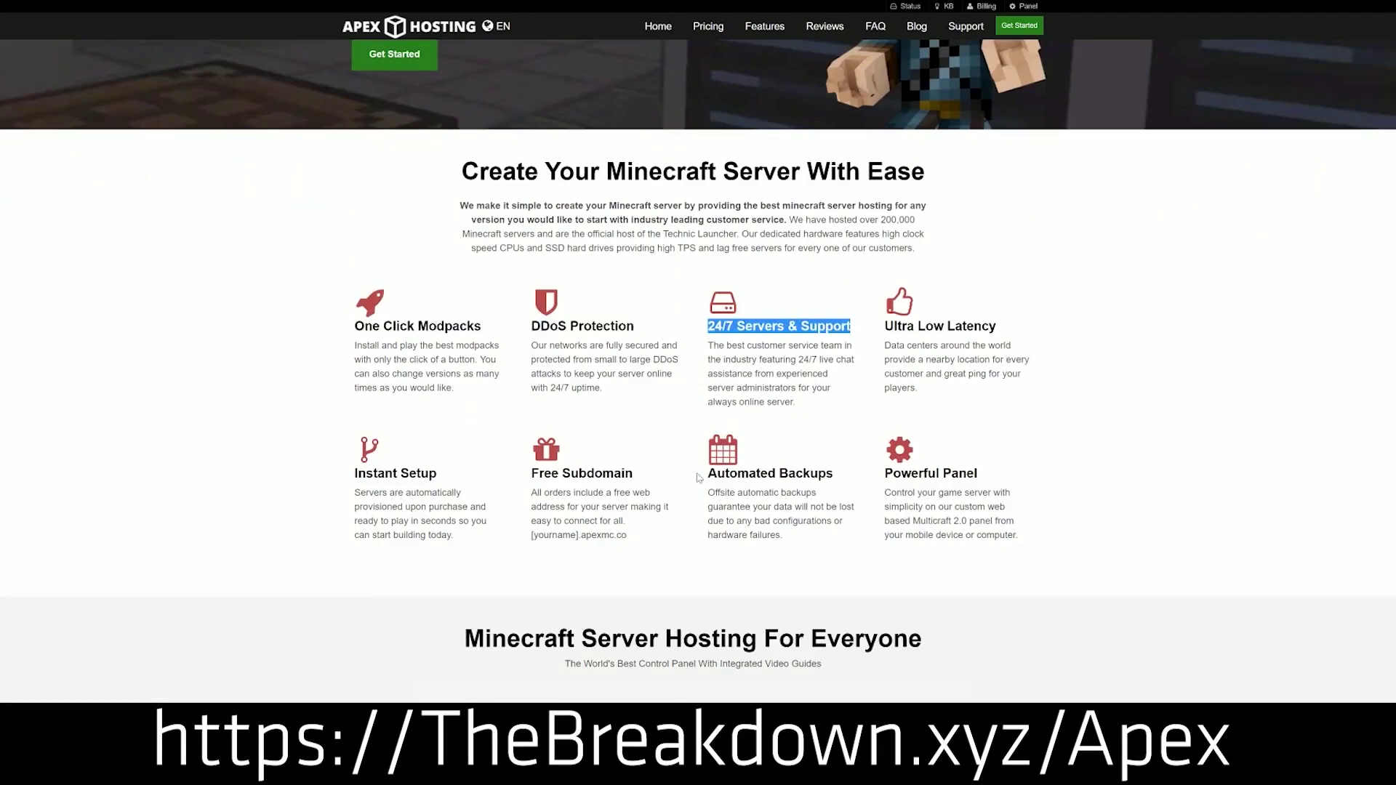
drag(709, 476, 877, 474)
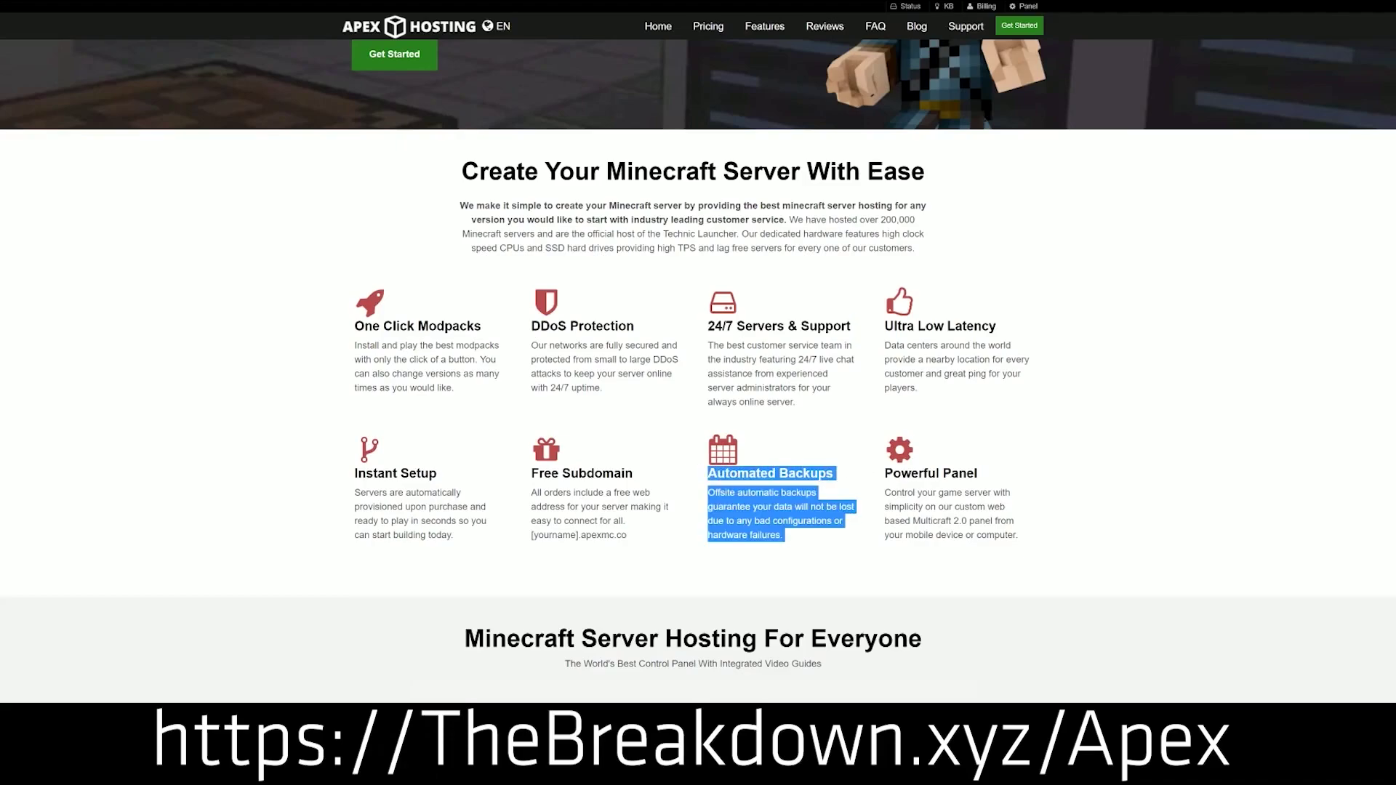
click(655, 478)
drag(464, 539, 355, 471)
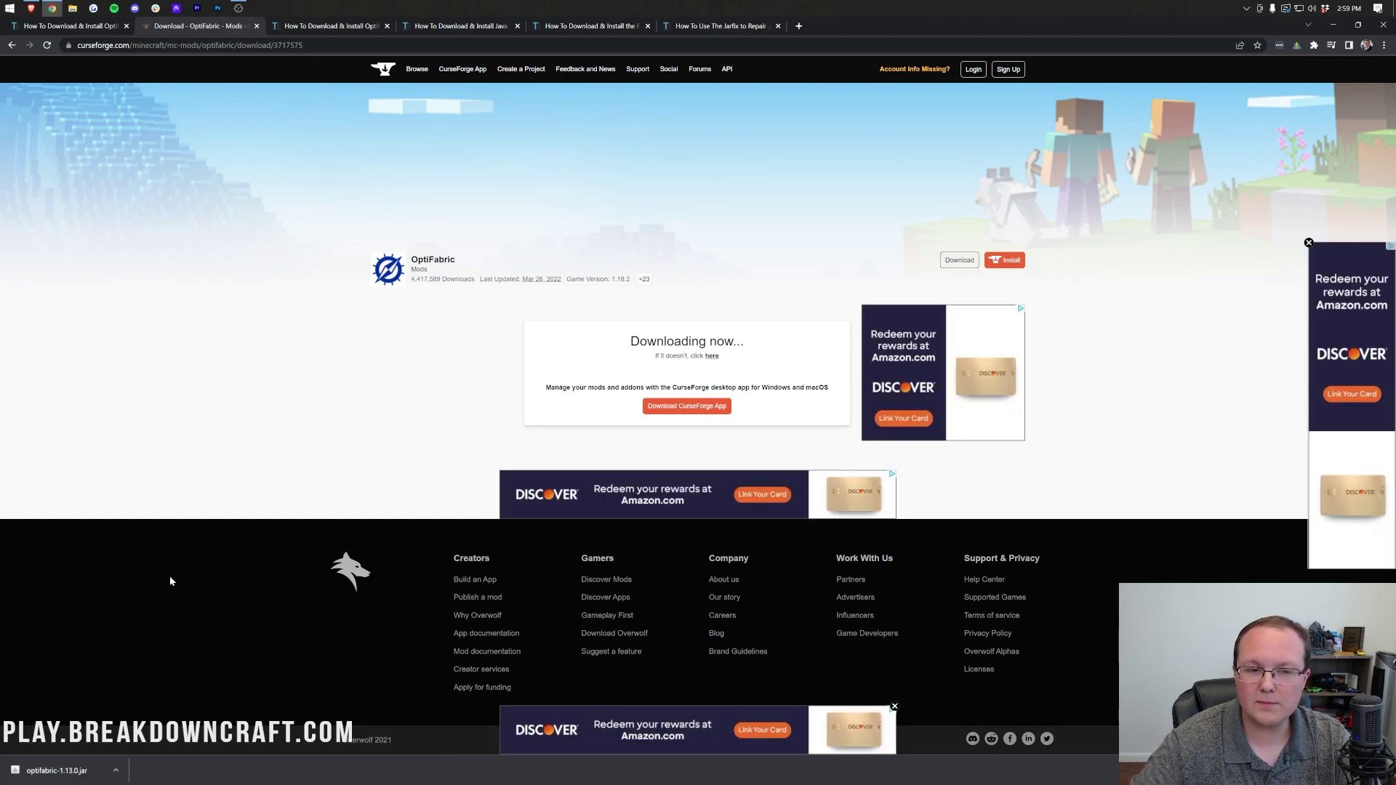
- Switch to the Optifine installation article and follow its download link to the OptiFine downloads page
click(331, 26)
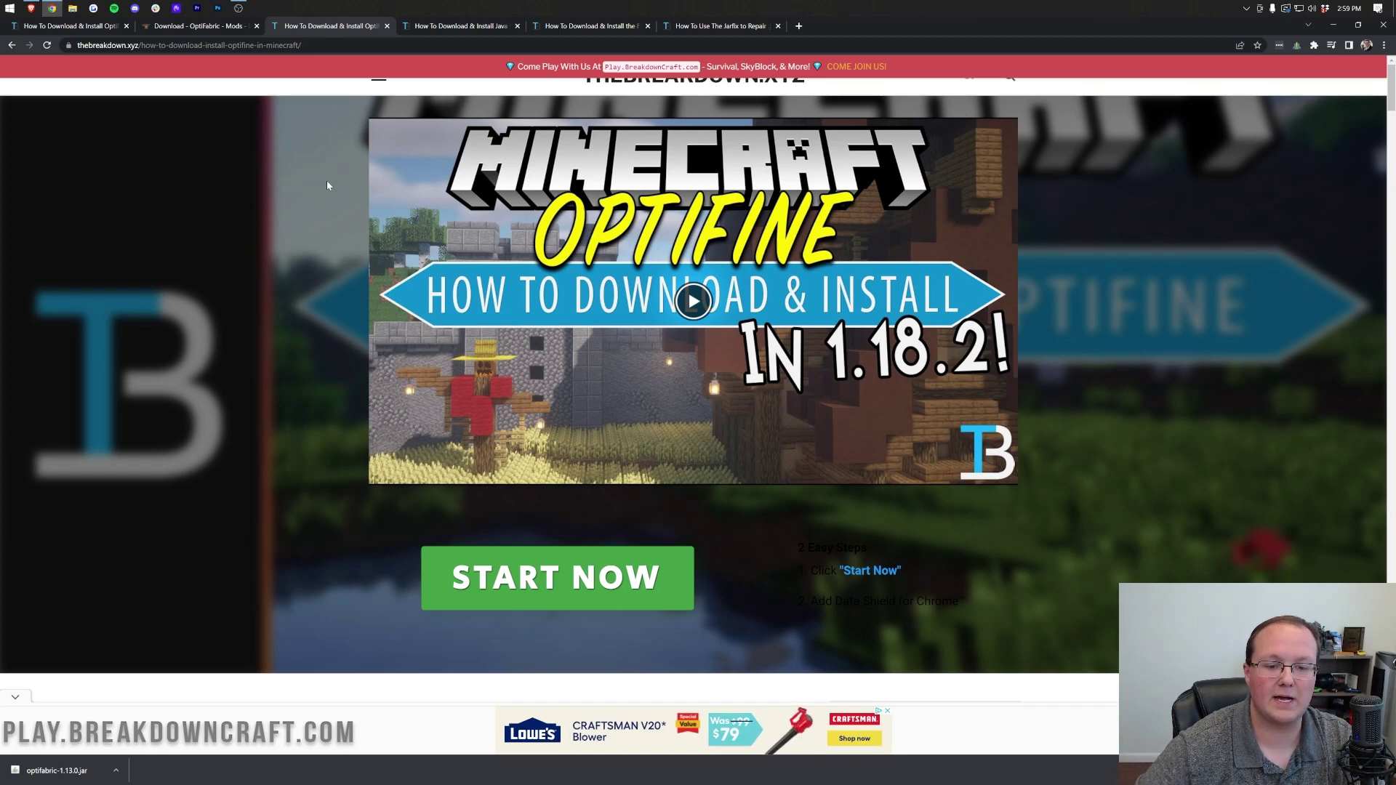
scroll(335, 204, down, 8)
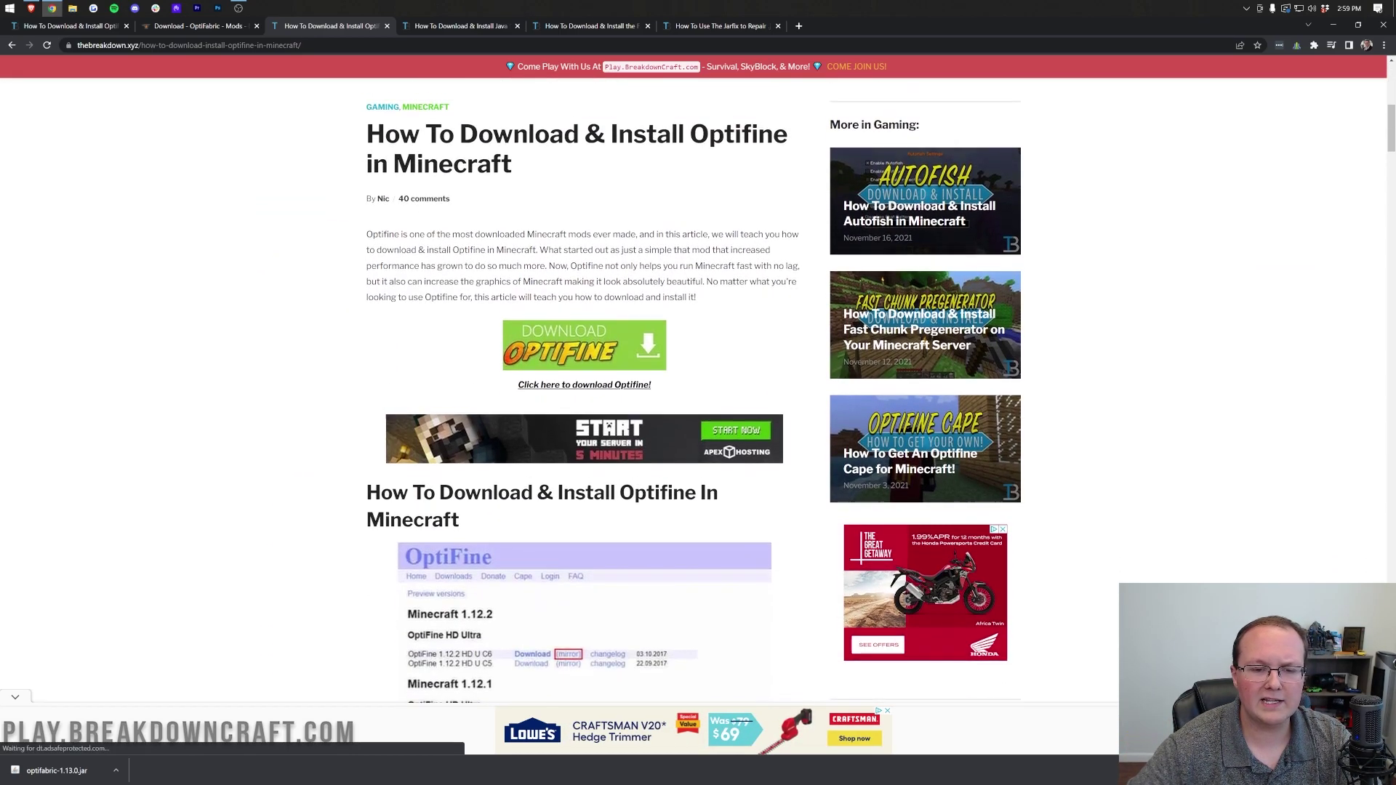
click(562, 355)
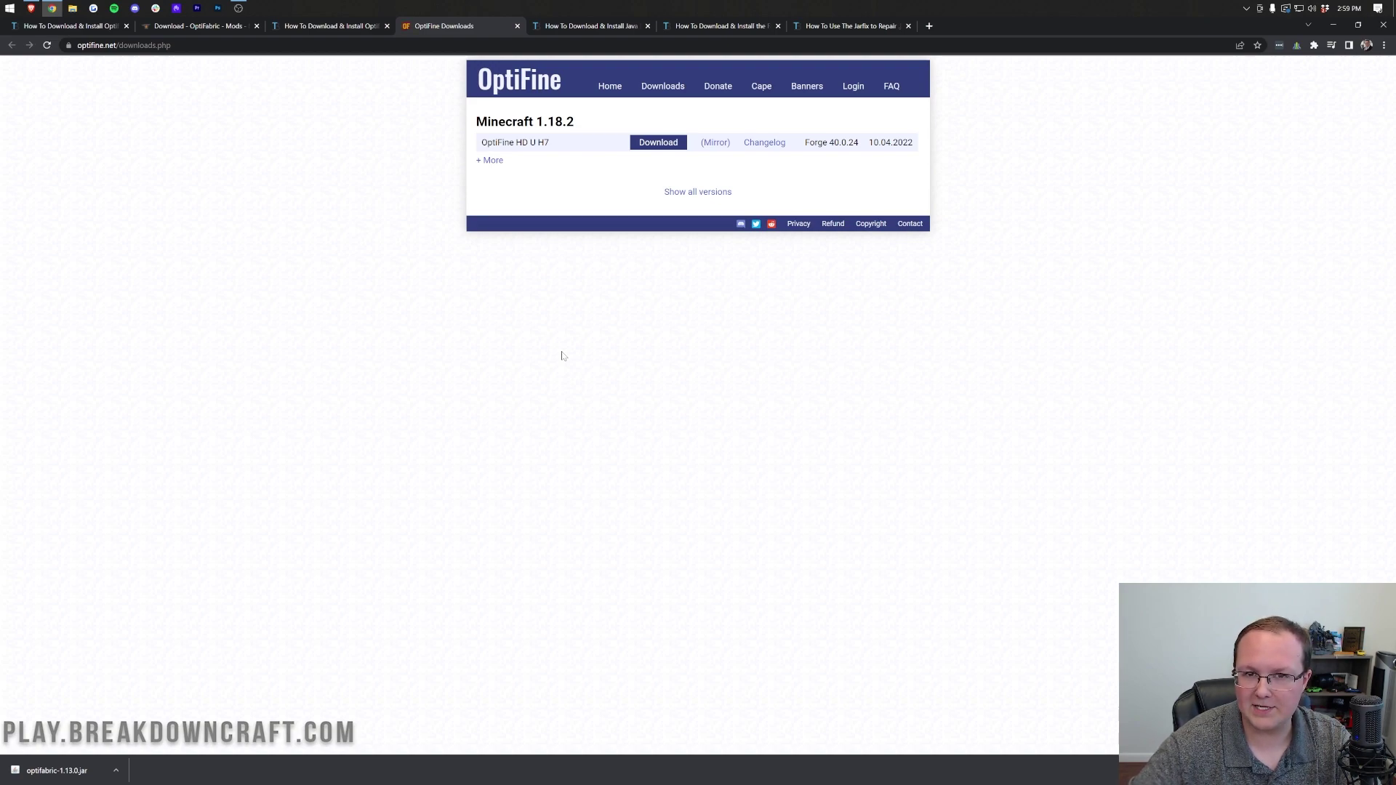
- Download OptiFine HD U H7 for Minecraft 1.18.2 from the OptiFine site
drag(582, 122, 471, 127)
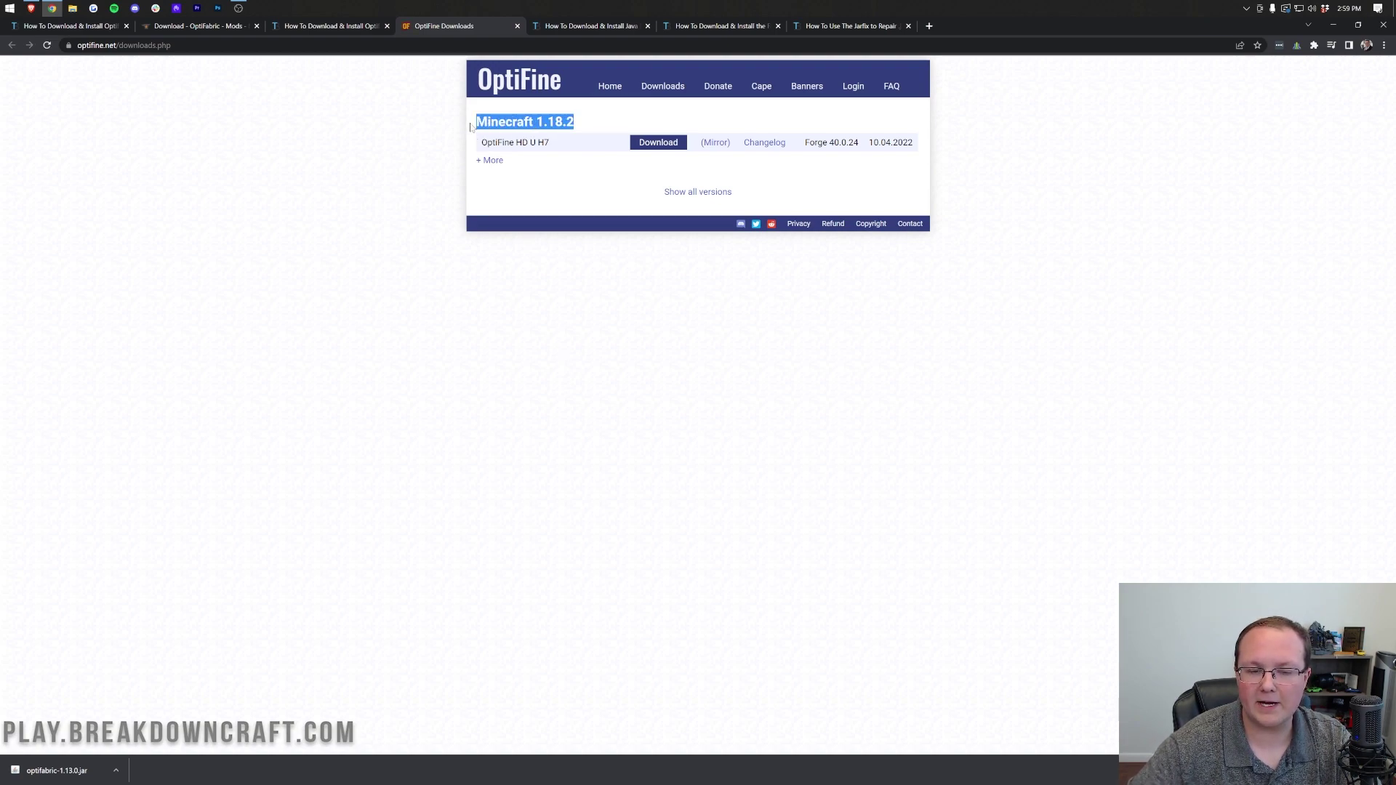
drag(582, 145, 479, 146)
click(558, 190)
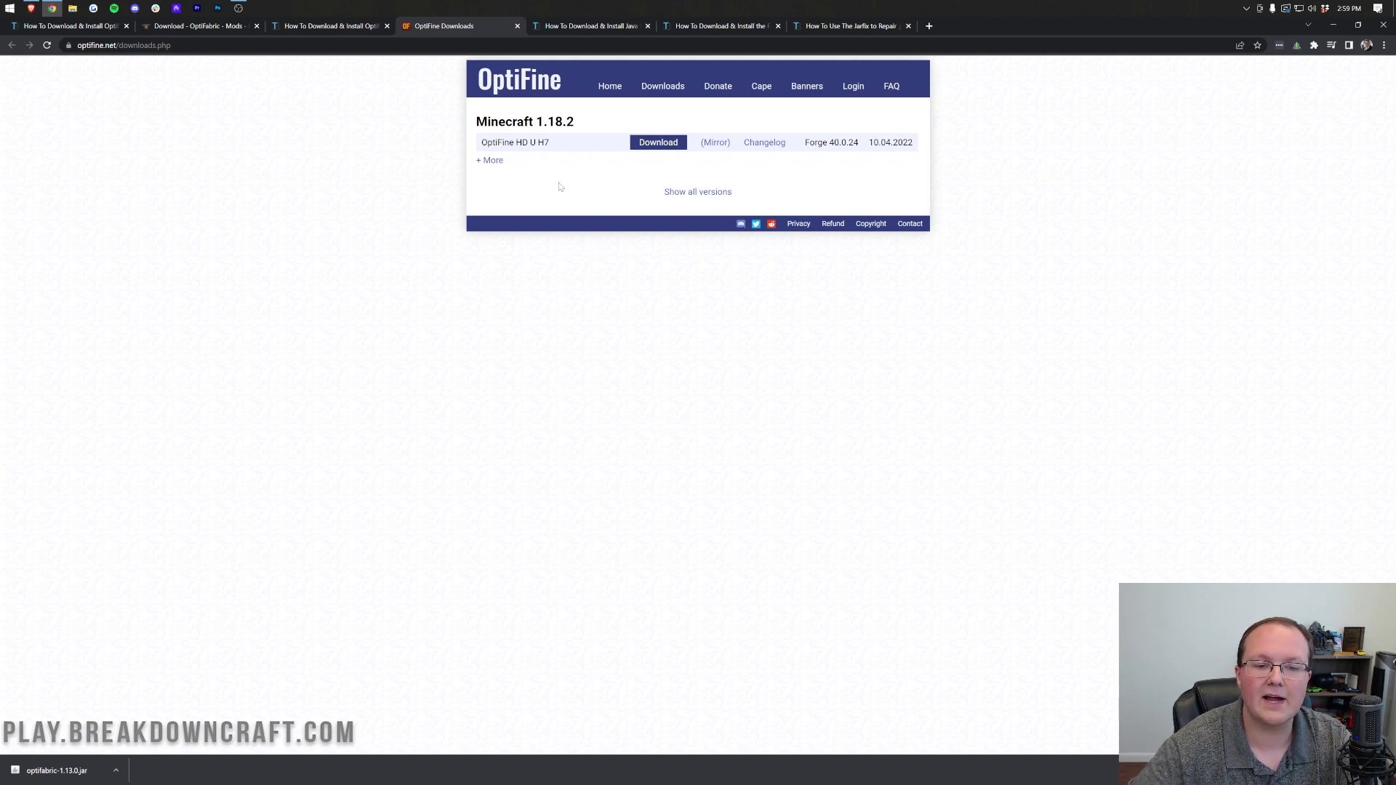
drag(533, 122, 563, 122)
click(617, 177)
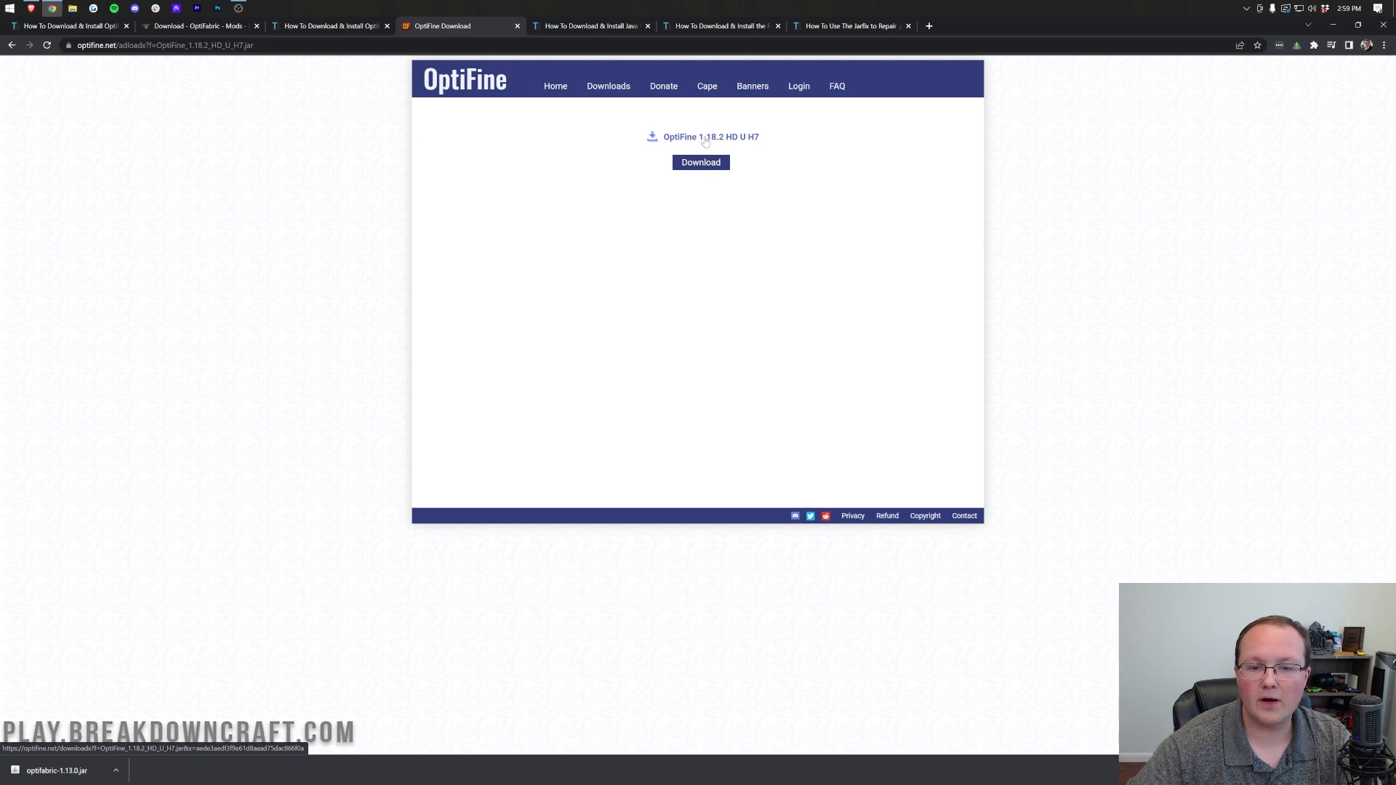
click(697, 164)
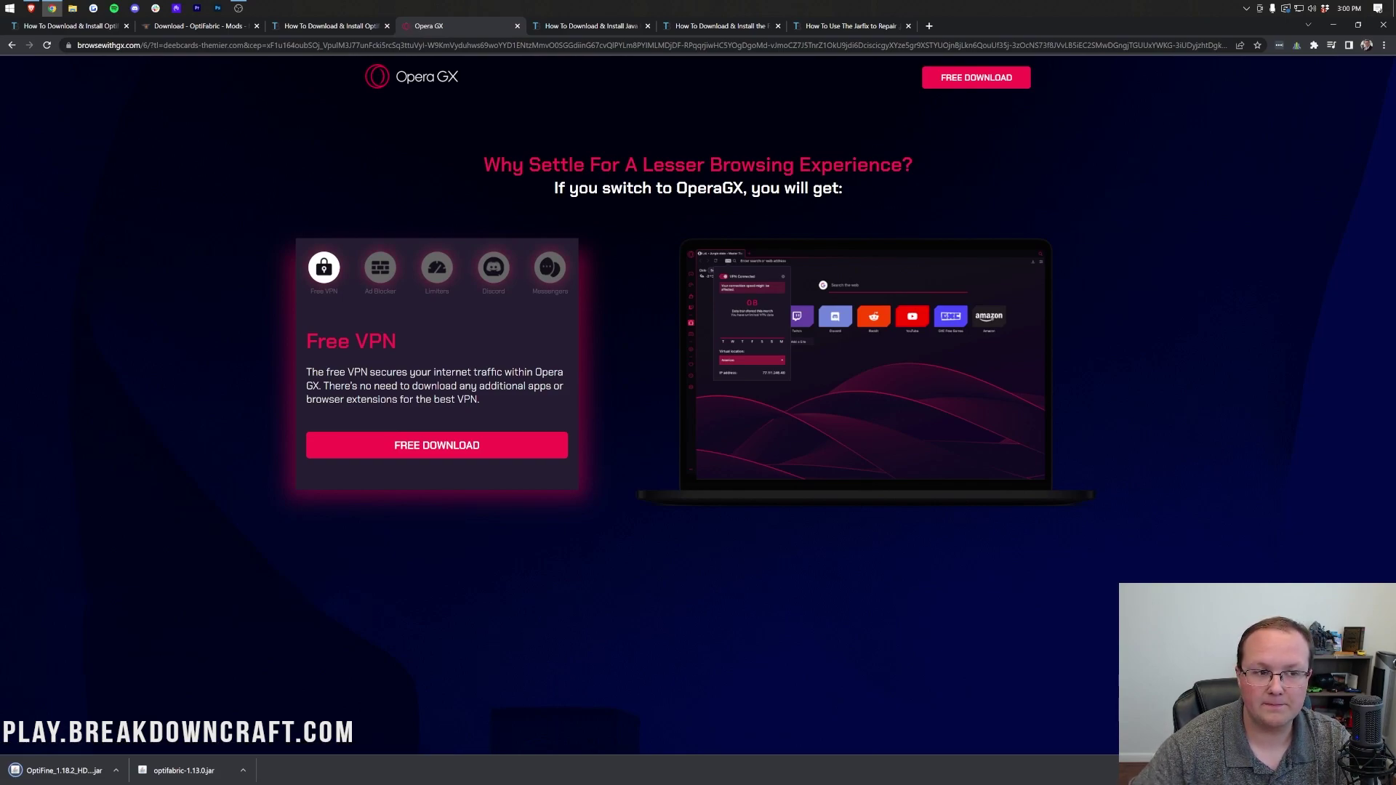
- Follow the Fabric Mod Loader article's download link and download the universal jar of Fabric installer 0.10.2
drag(720, 26, 592, 25)
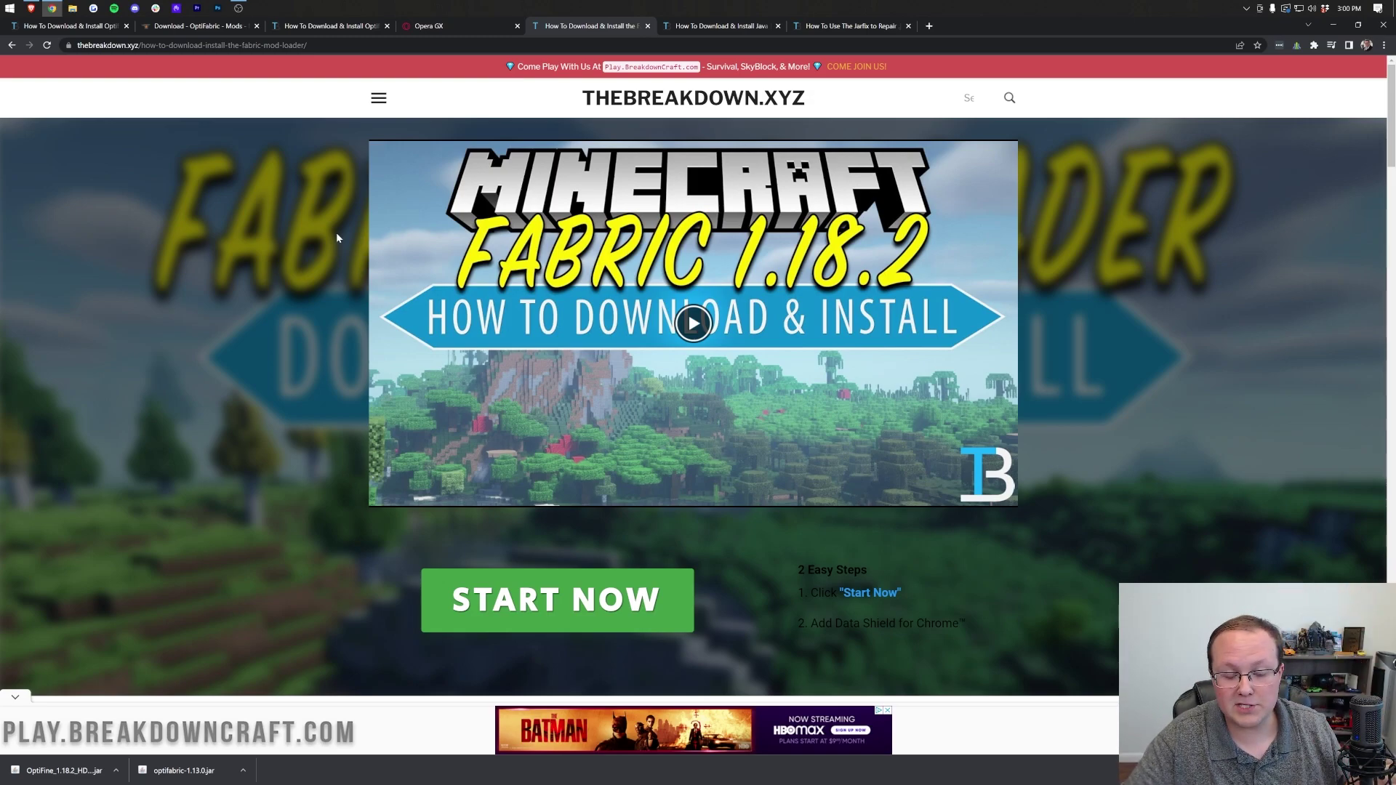
scroll(326, 312, down, 7)
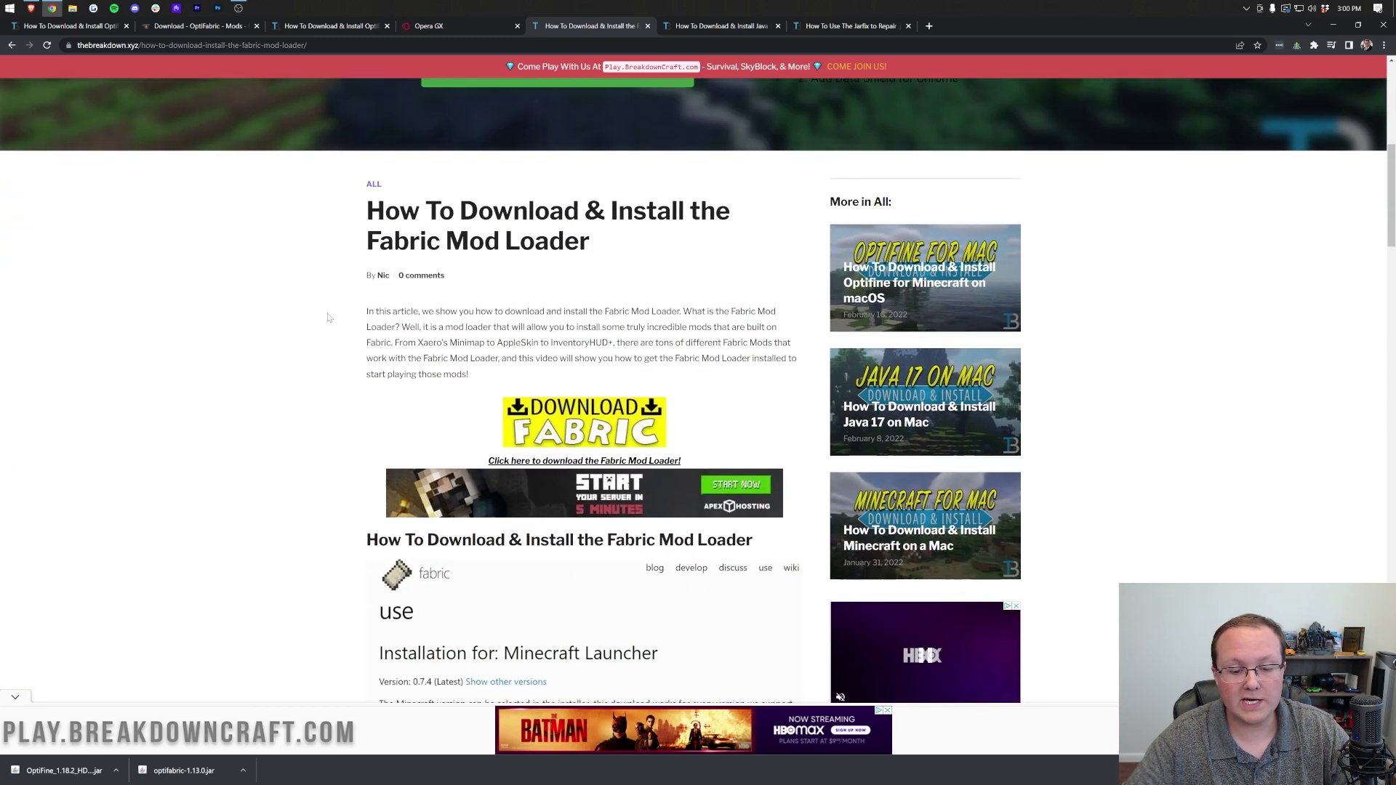
click(567, 435)
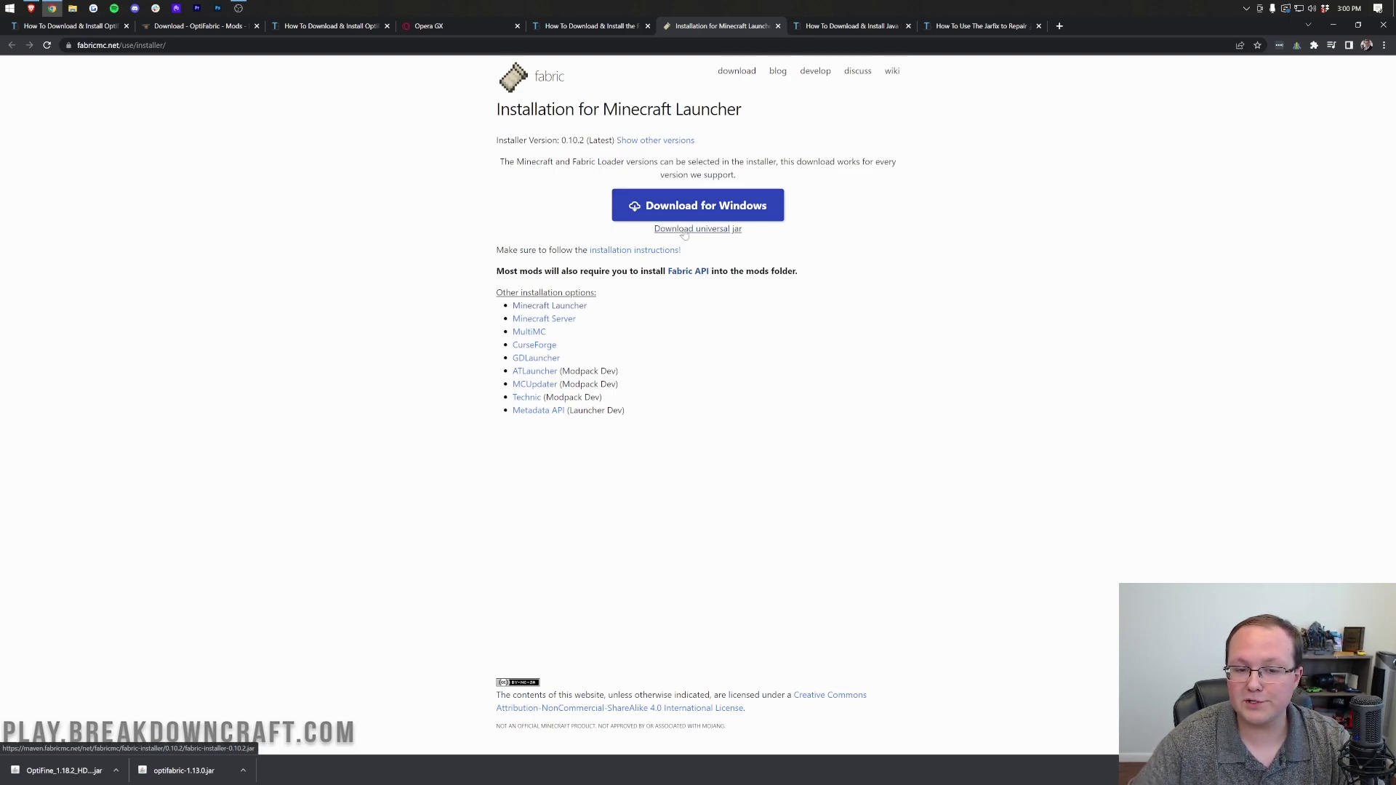
click(684, 234)
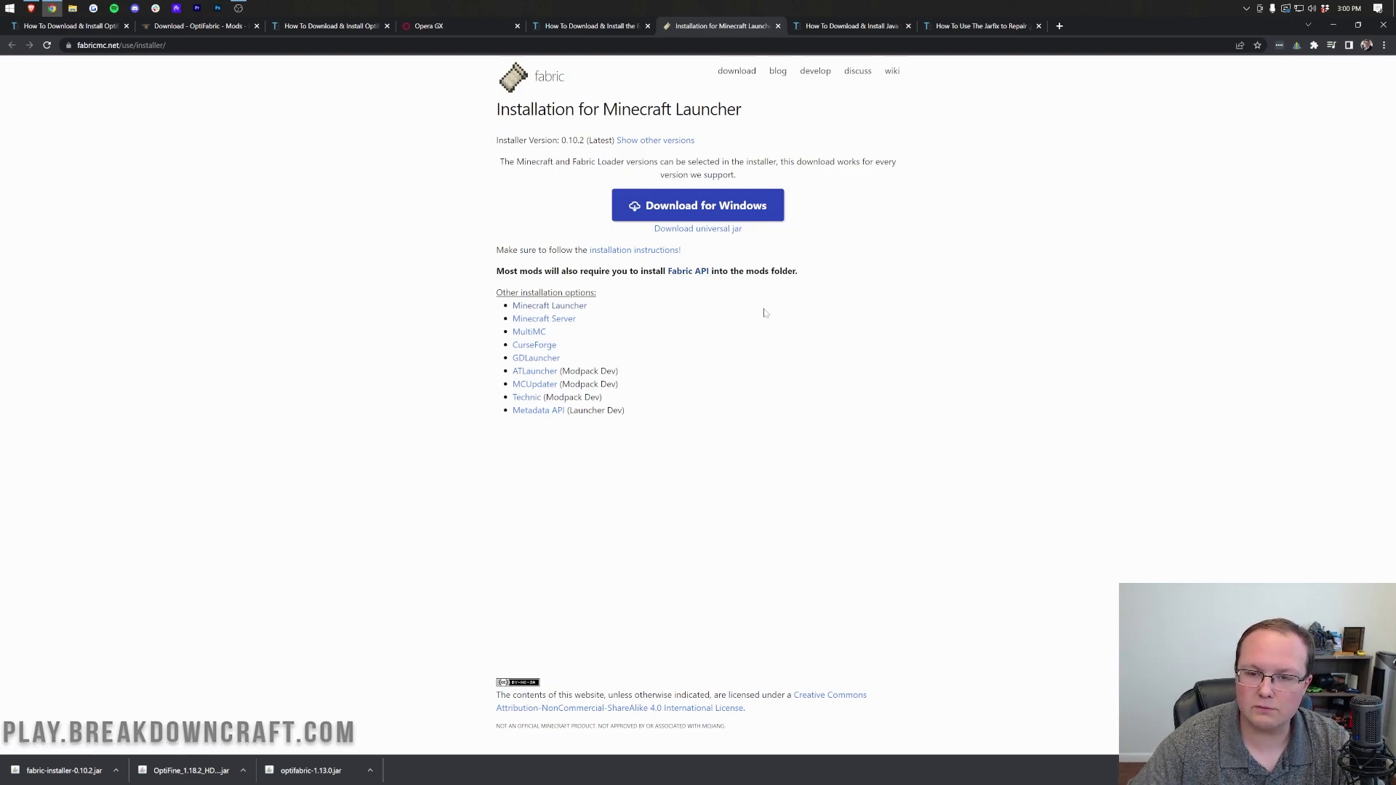
- Bring up the Java 17 installation article, then minimize the browser and open the Downloads folder
click(851, 25)
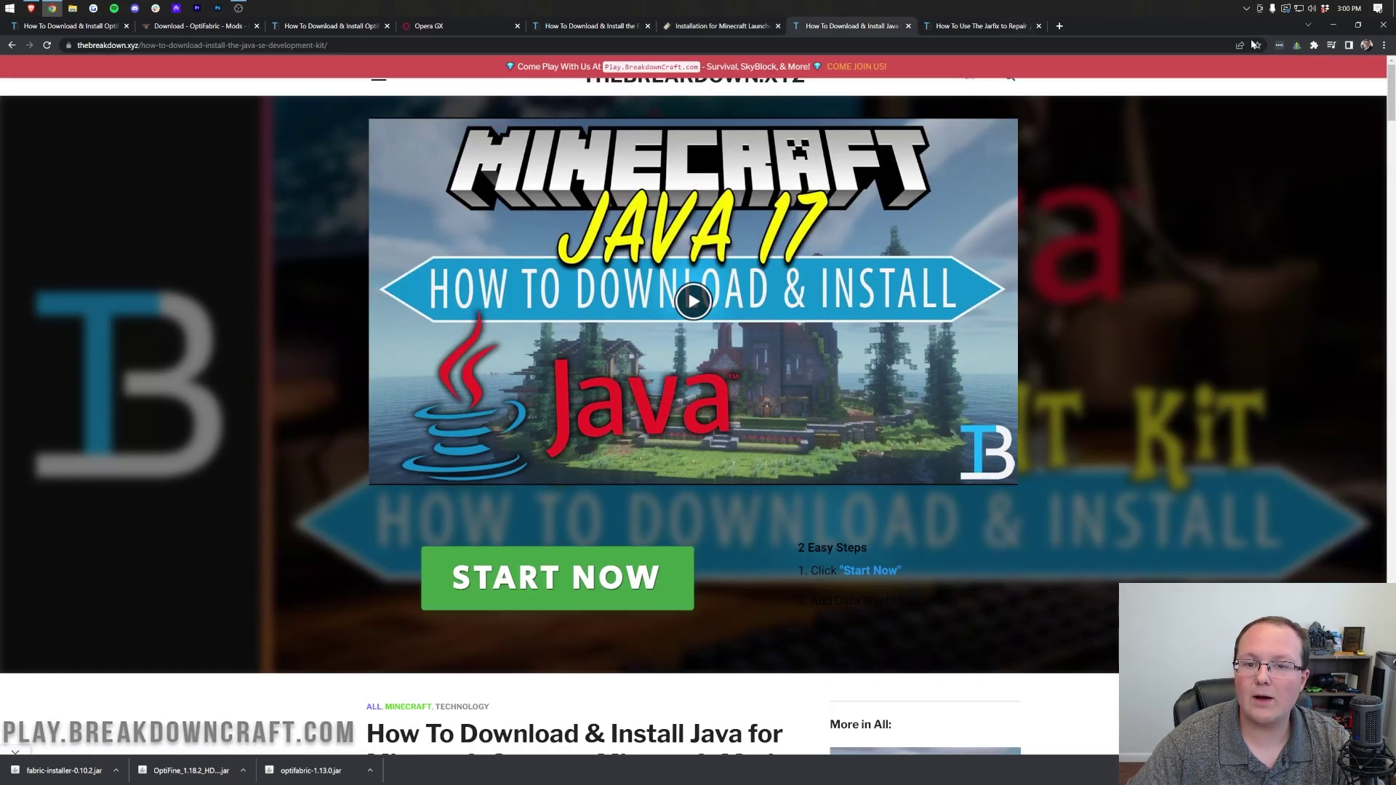
click(1334, 26)
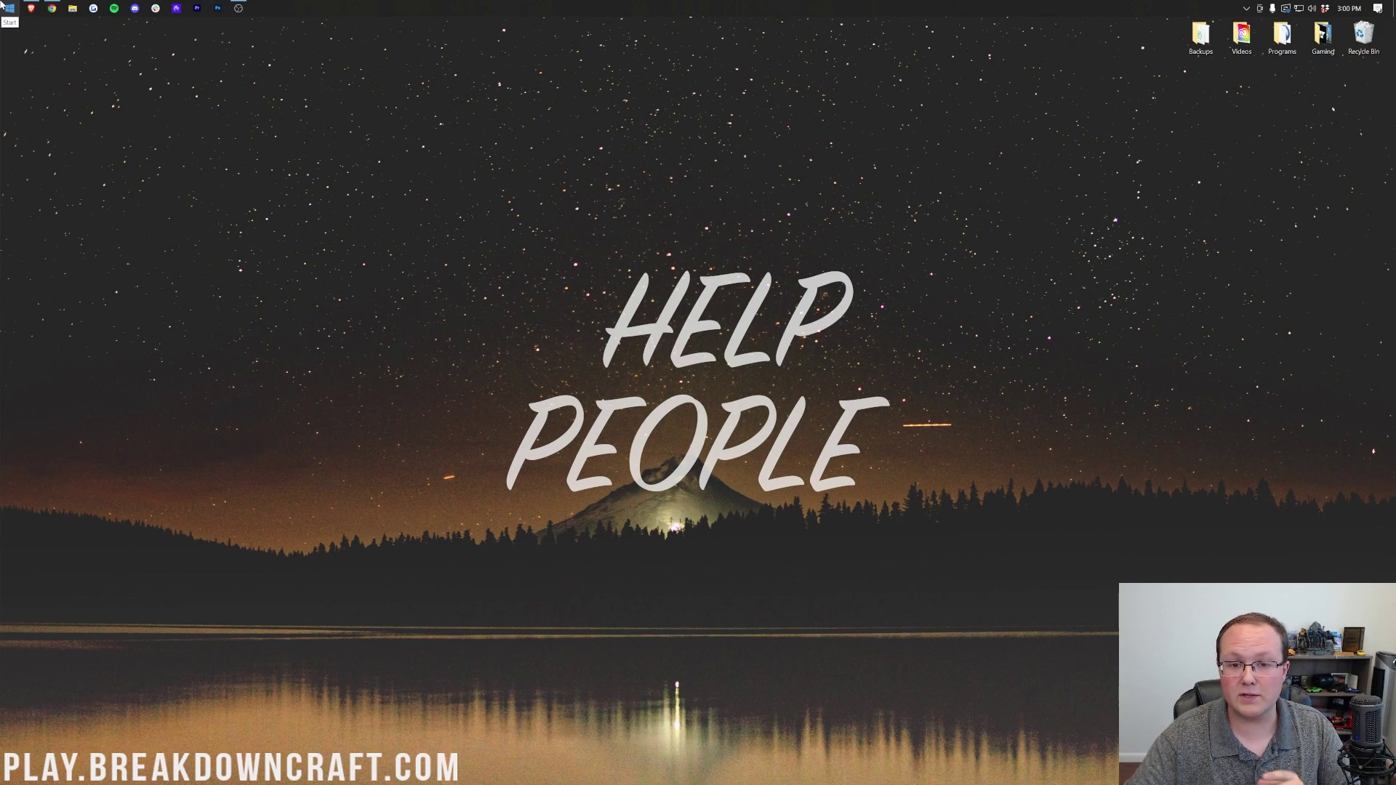
click(9, 8)
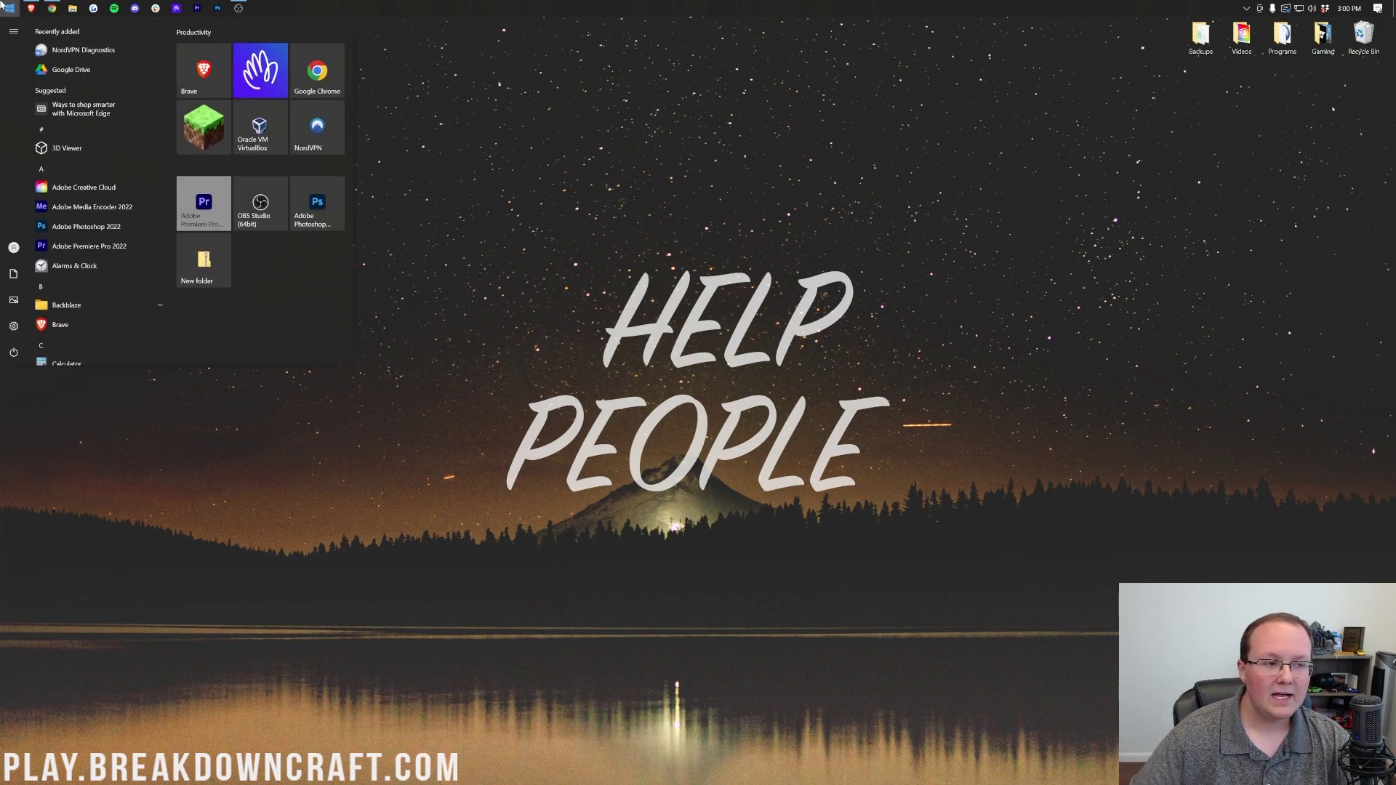
text(down)
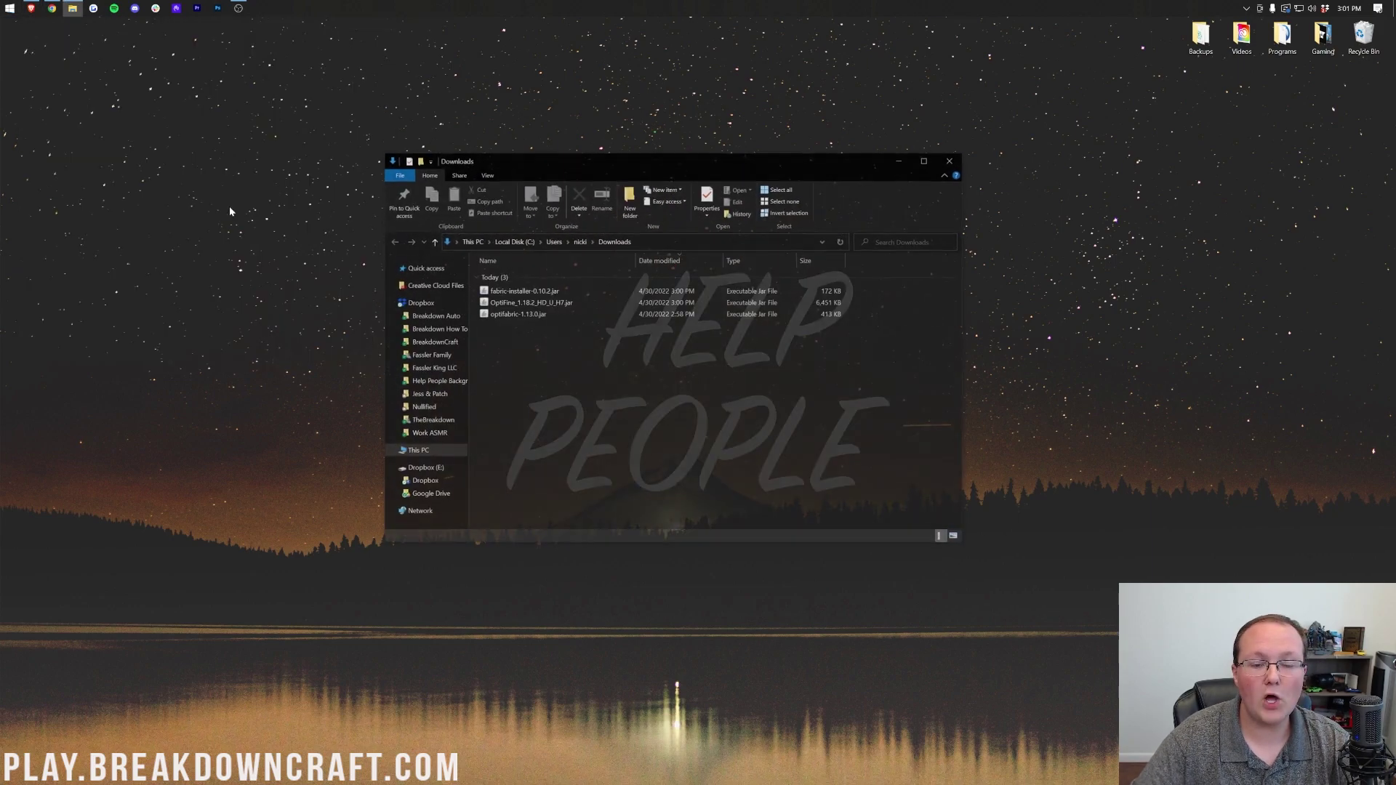
- Move the Fabric installer, OptiFine and OptiFabric jar files from Downloads to the desktop and close the folder
click(583, 291)
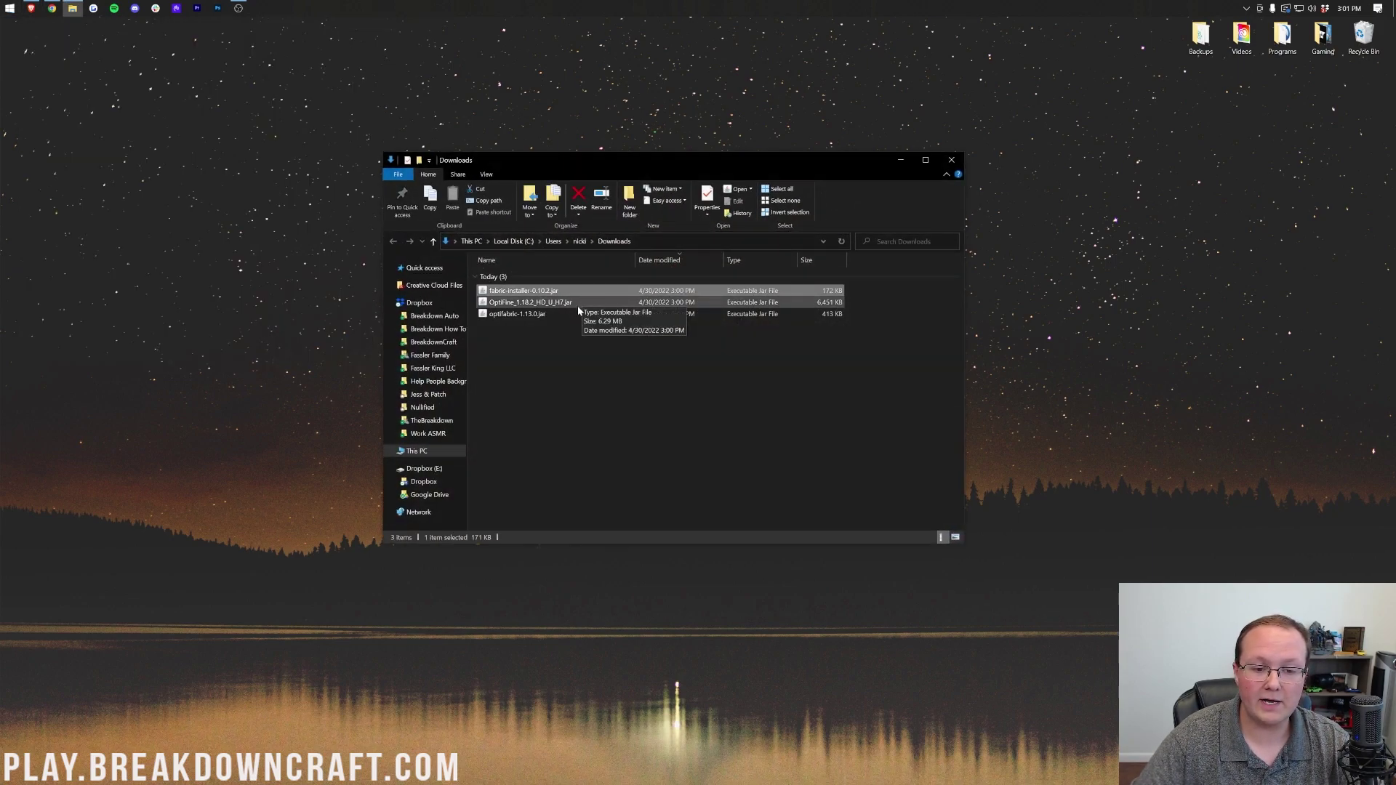
drag(571, 339, 564, 288)
drag(524, 291, 210, 175)
click(952, 159)
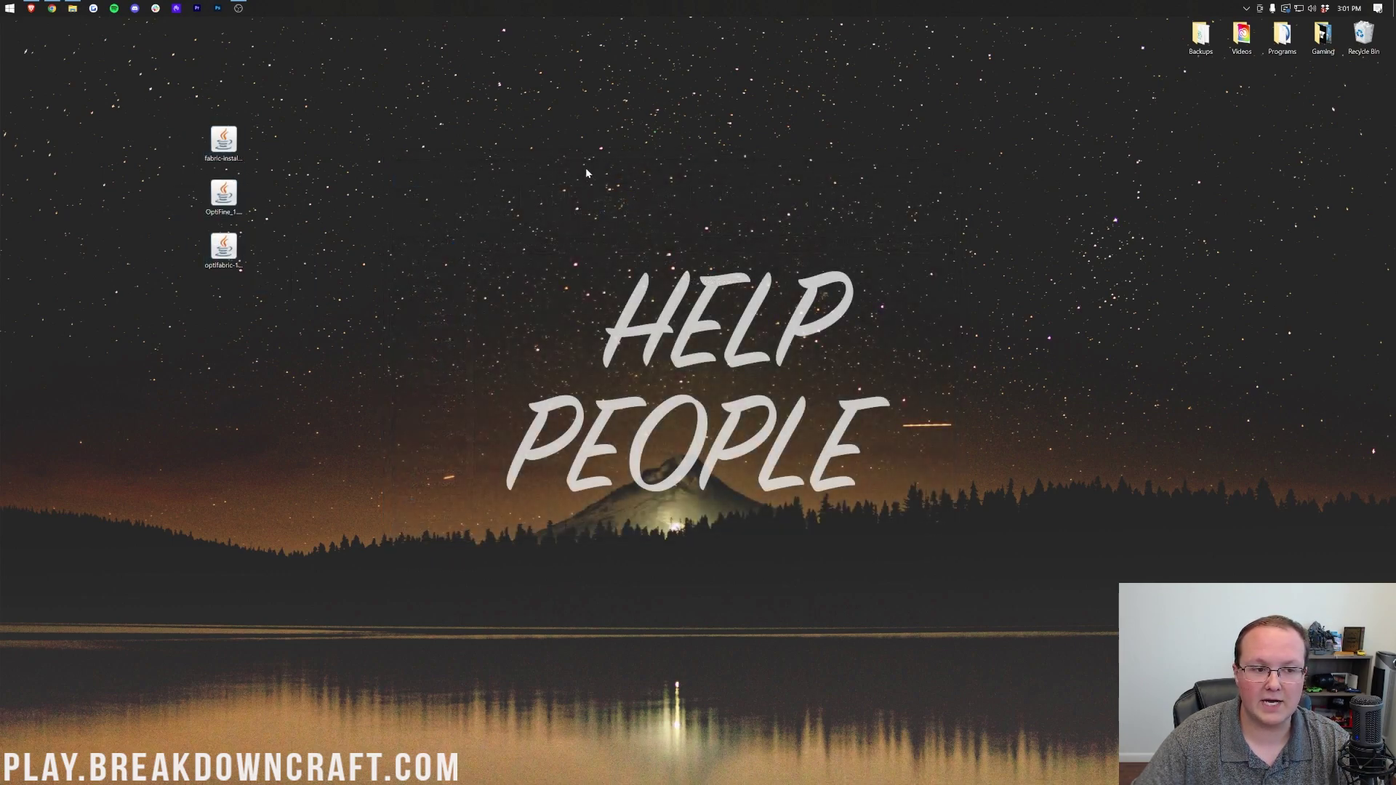
- Arrange the jar files in a row on the desktop, with OptiFine and OptiFabric side by side and the Fabric installer apart
drag(241, 147, 485, 148)
drag(218, 196, 585, 143)
drag(224, 247, 630, 146)
drag(695, 178, 610, 210)
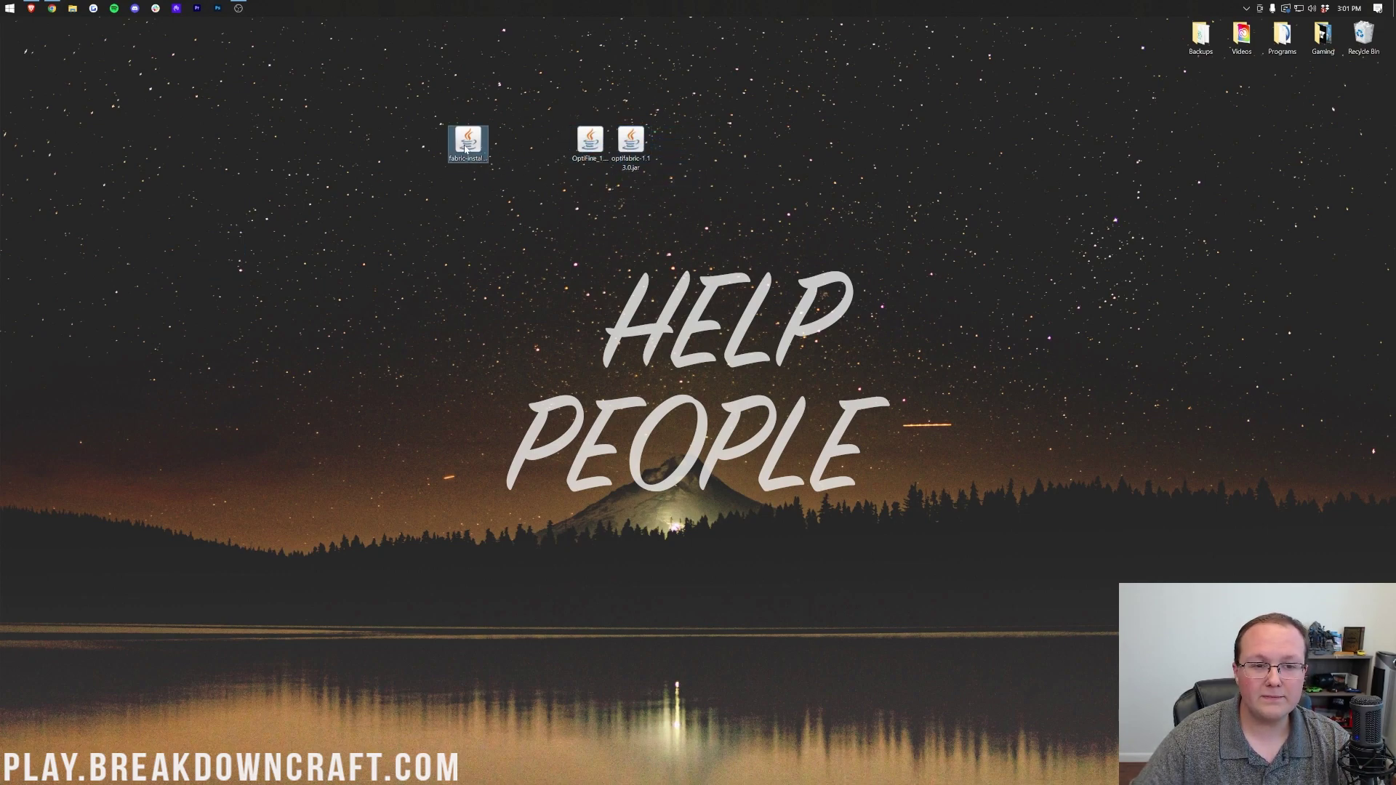
drag(468, 146, 508, 150)
click(521, 228)
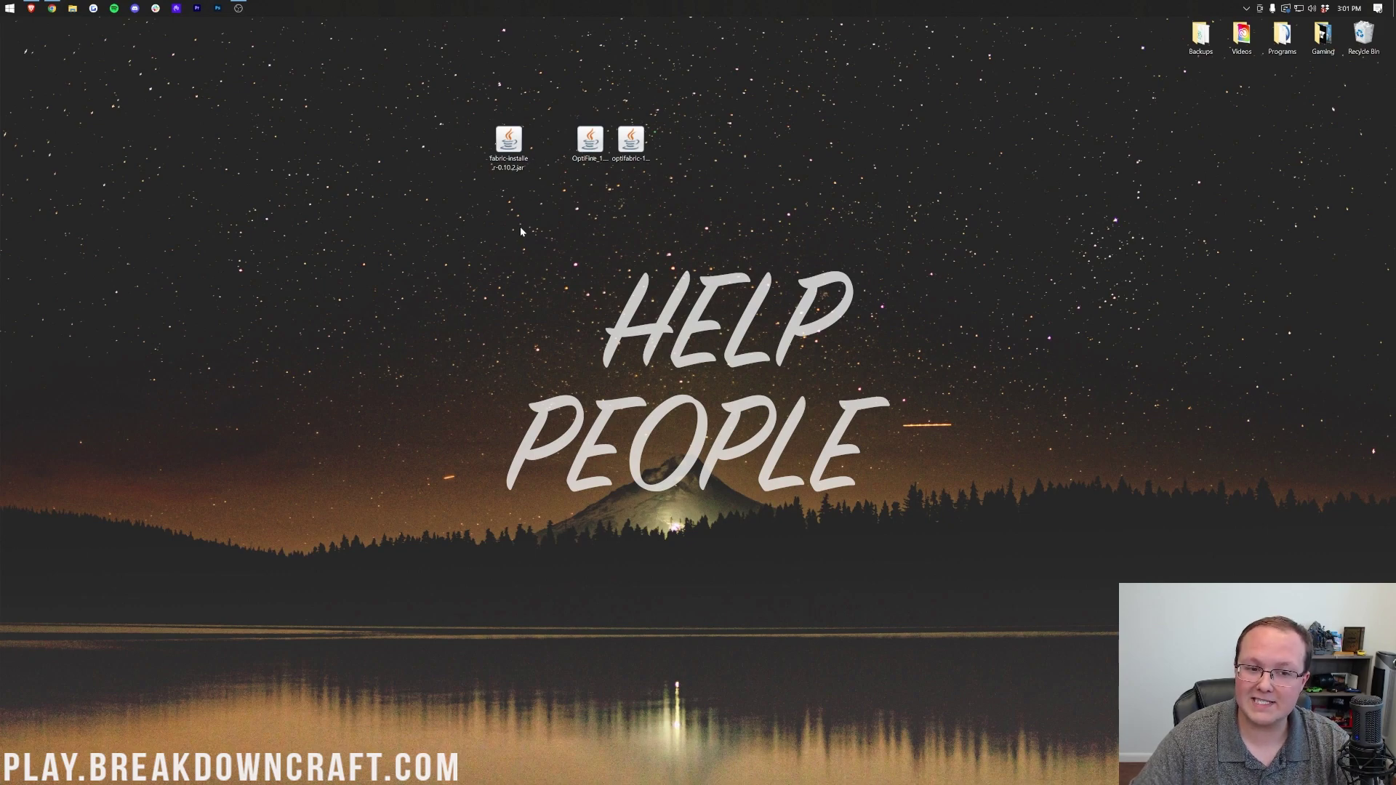
right_click(512, 144)
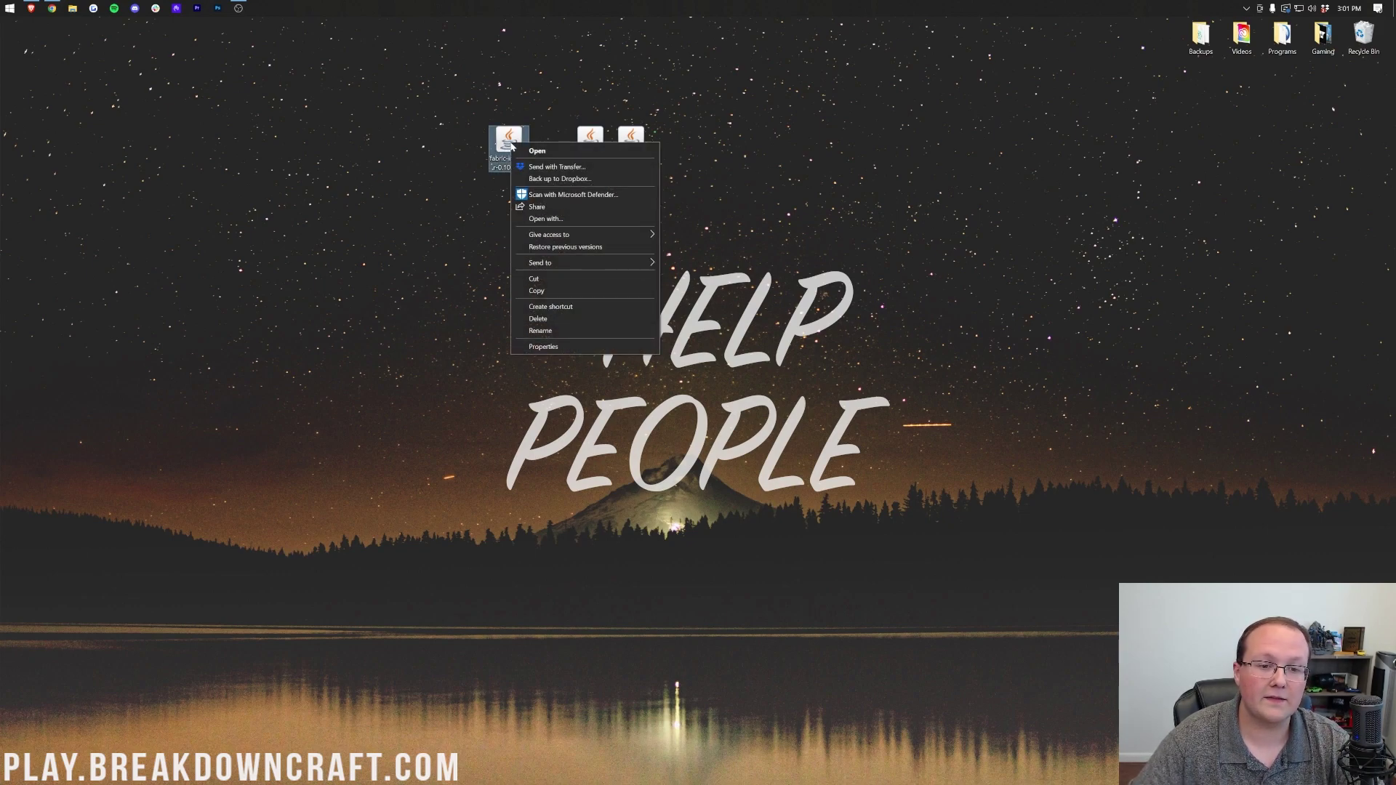
click(557, 219)
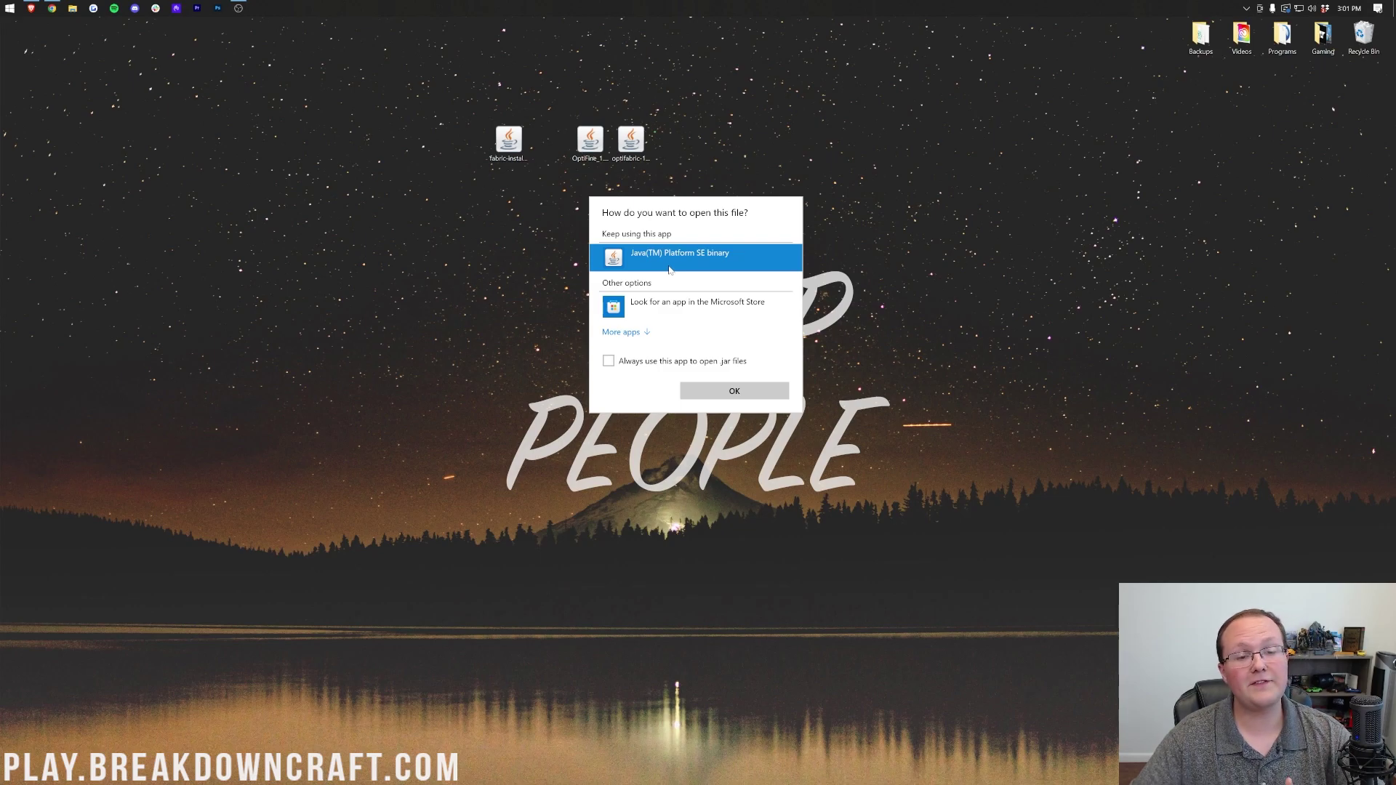
click(475, 223)
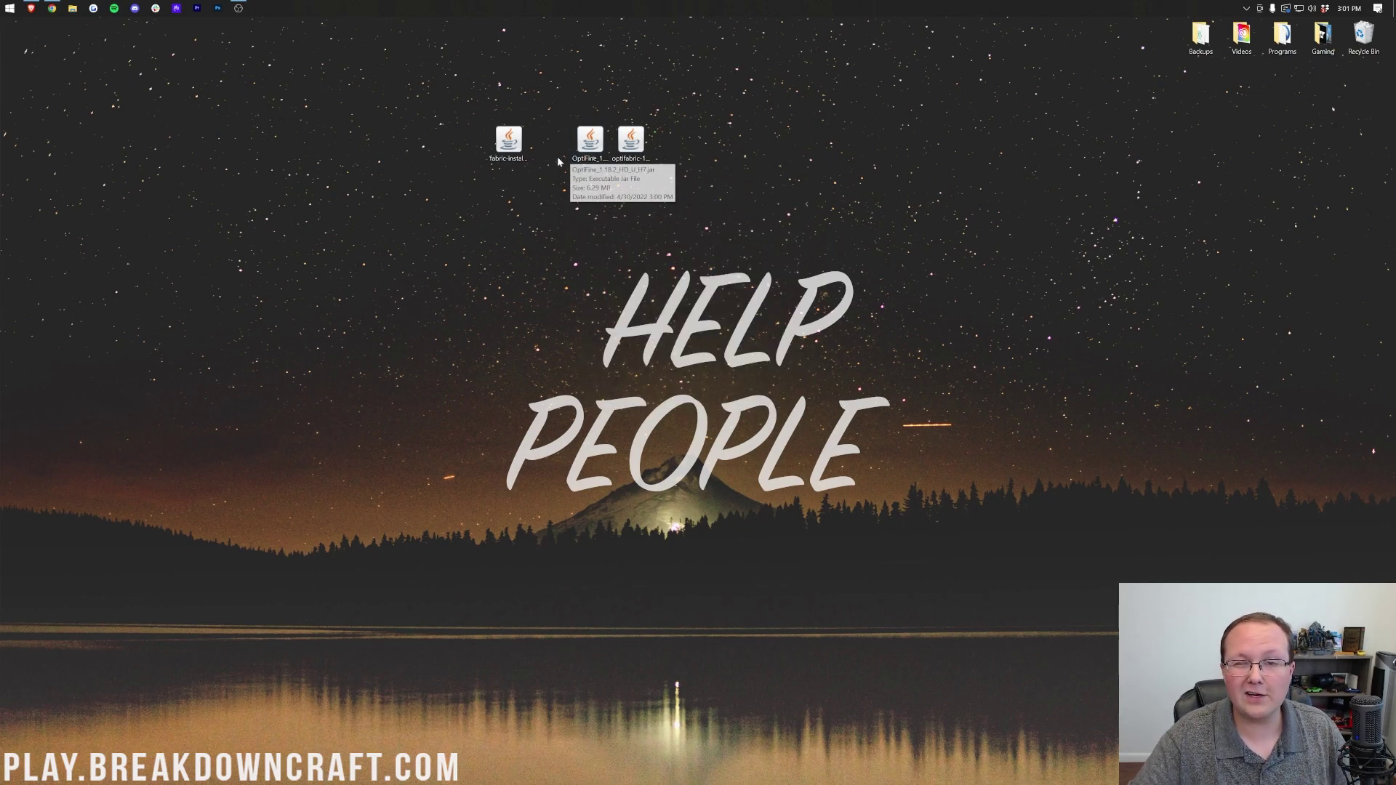
- Switch to the browser, look over the Java download article and the Jarfix repair article, and return to the desktop
click(51, 8)
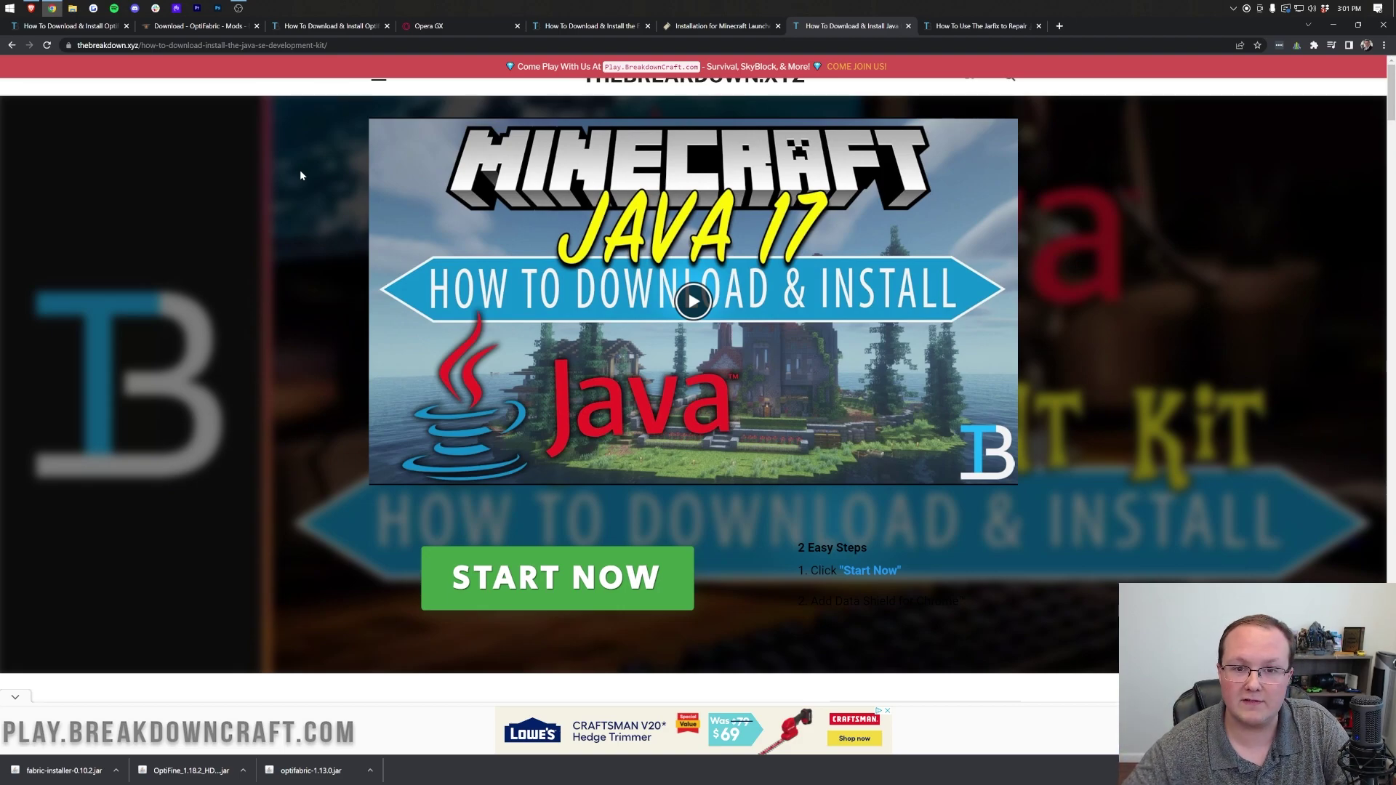
scroll(301, 171, down, 15)
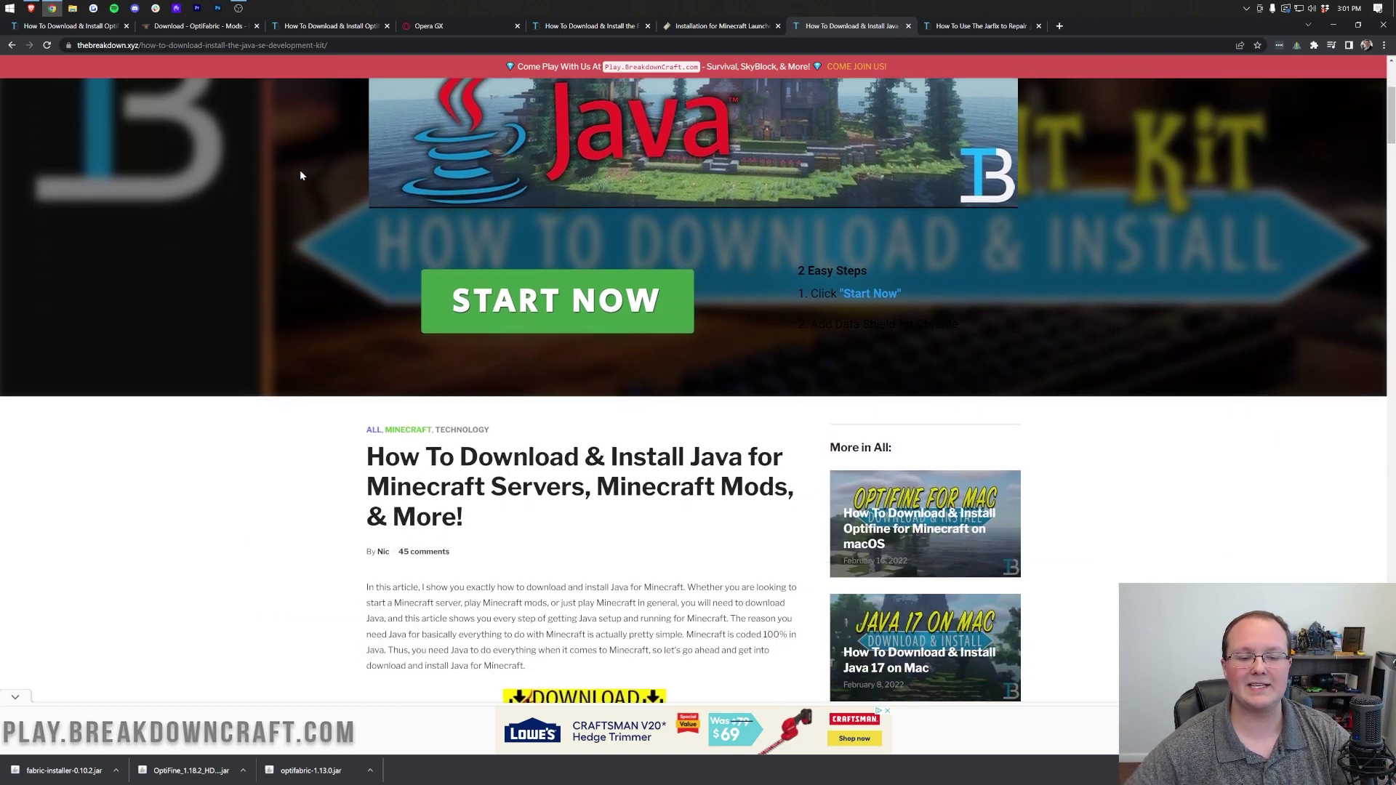
scroll(304, 159, down, 13)
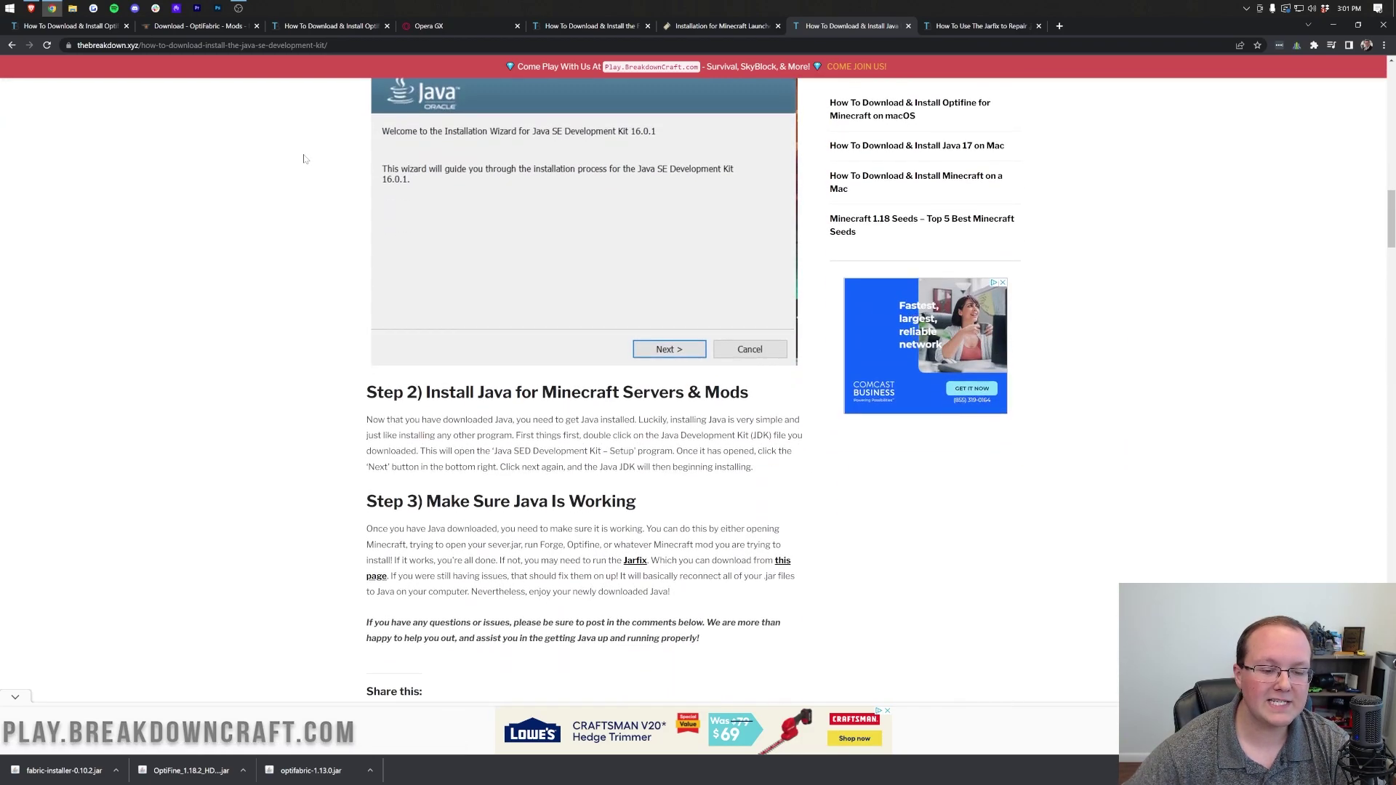
scroll(301, 178, up, 5)
scroll(300, 178, up, 10)
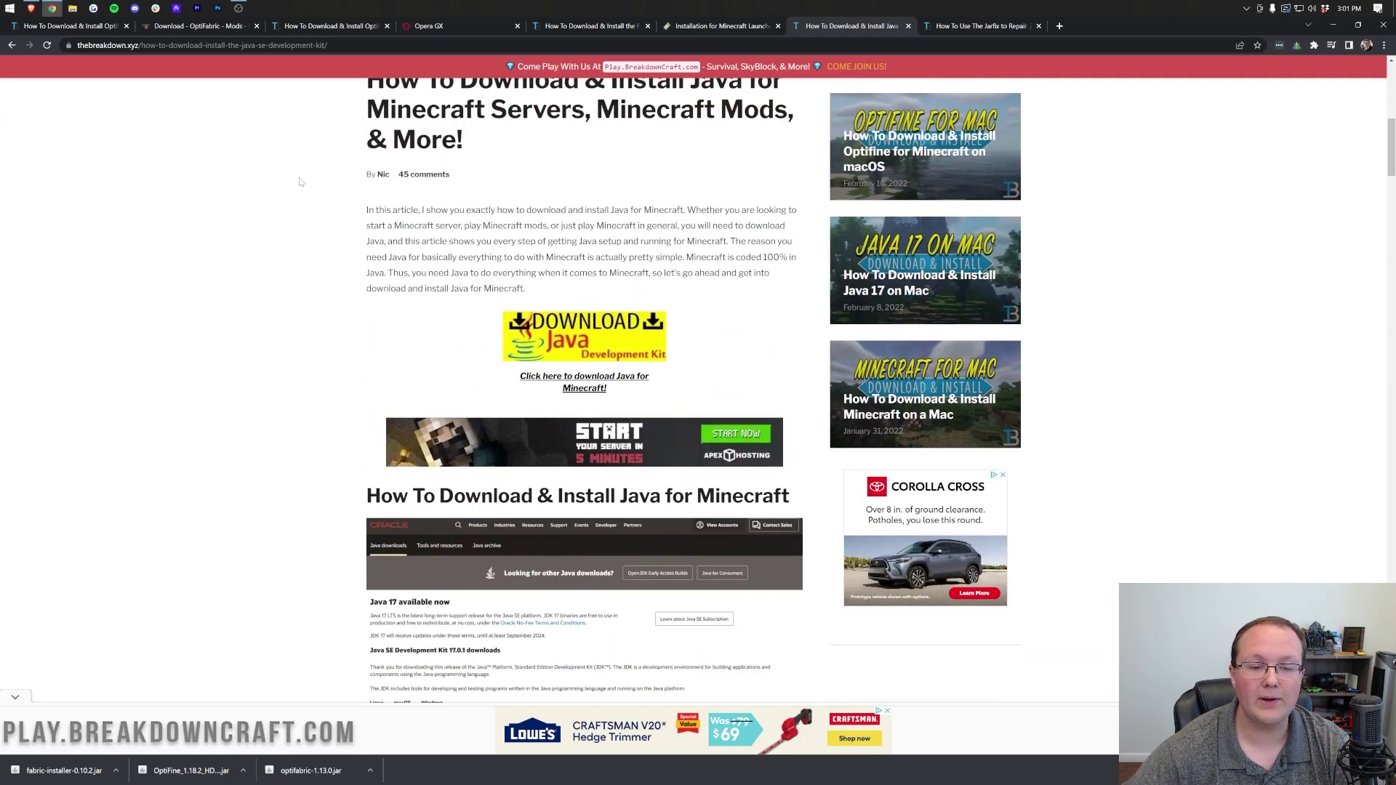
scroll(301, 177, up, 8)
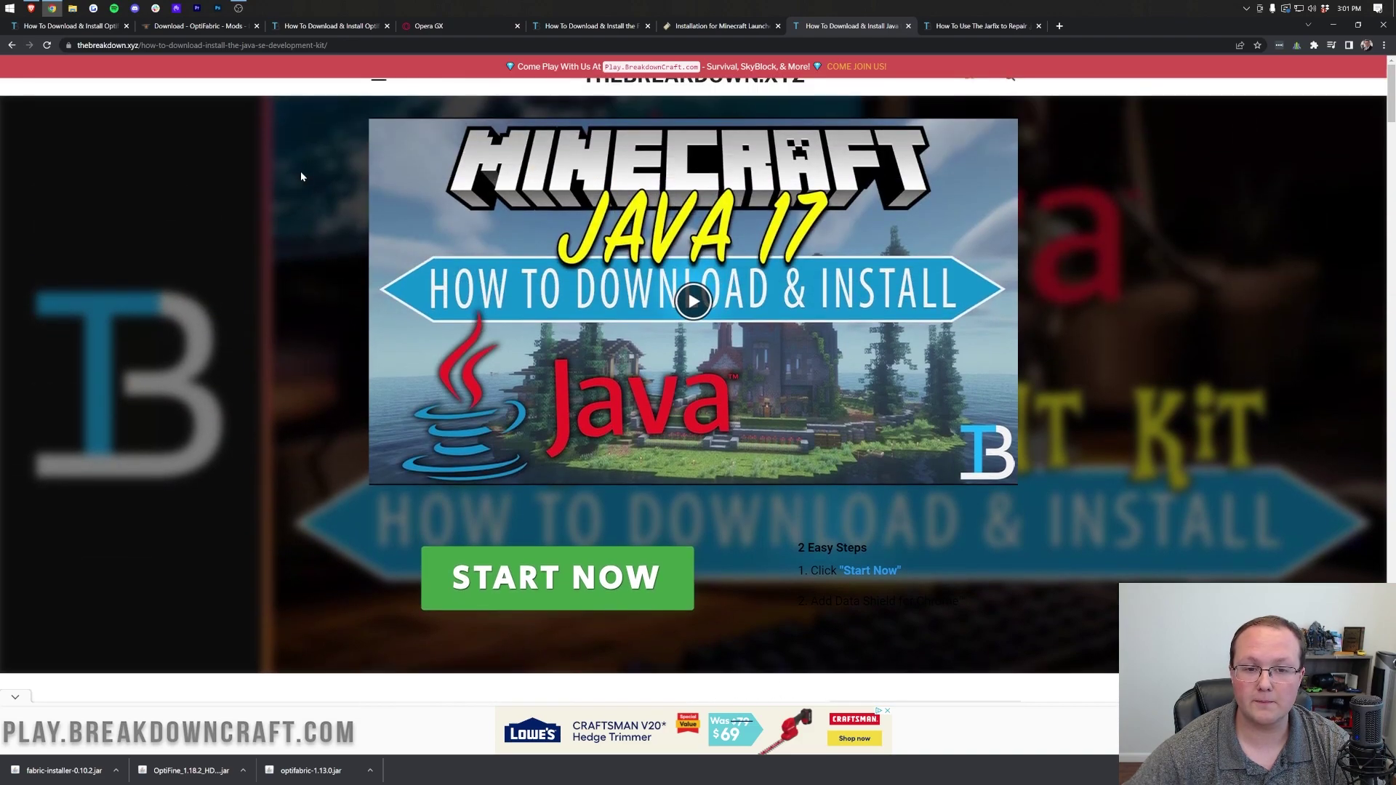
click(943, 24)
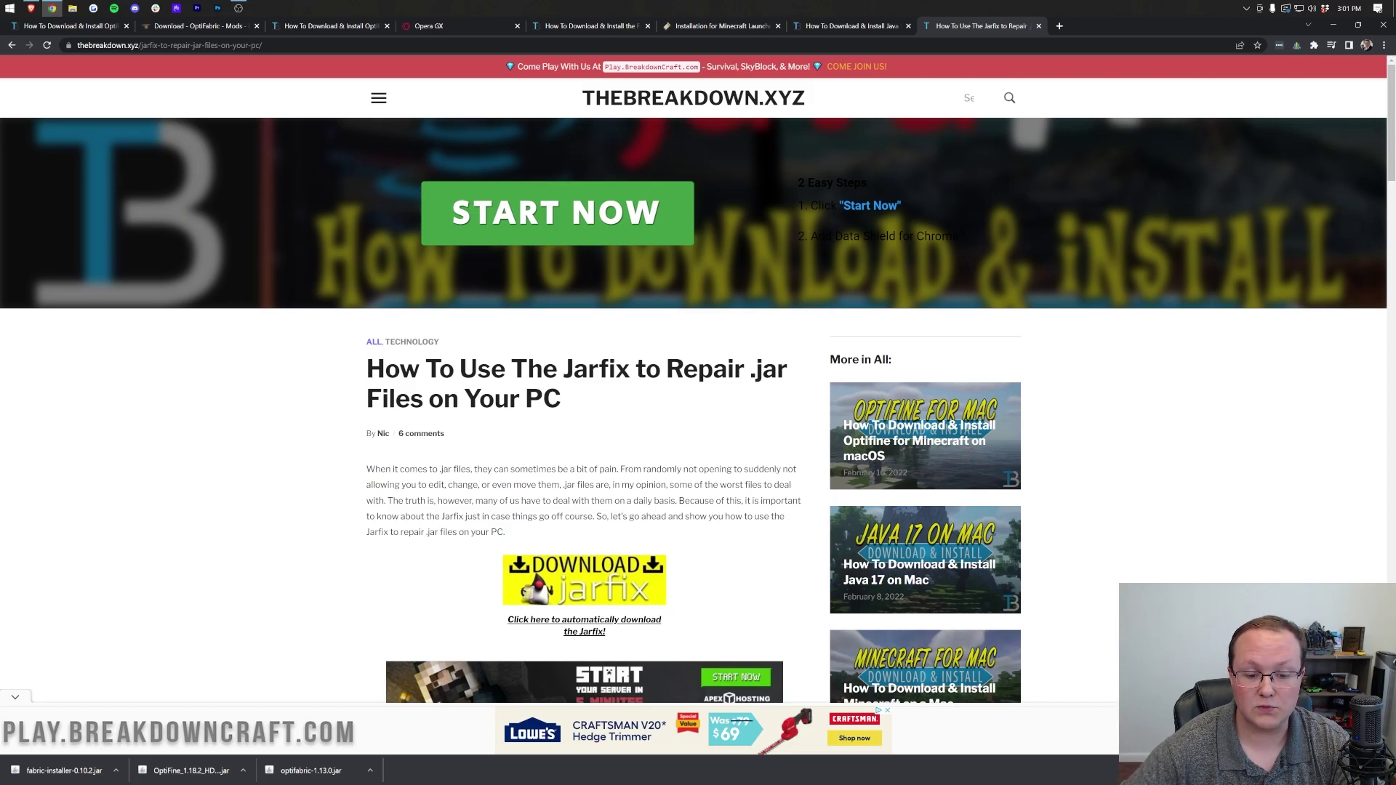
scroll(704, 432, down, 15)
scroll(704, 432, up, 3)
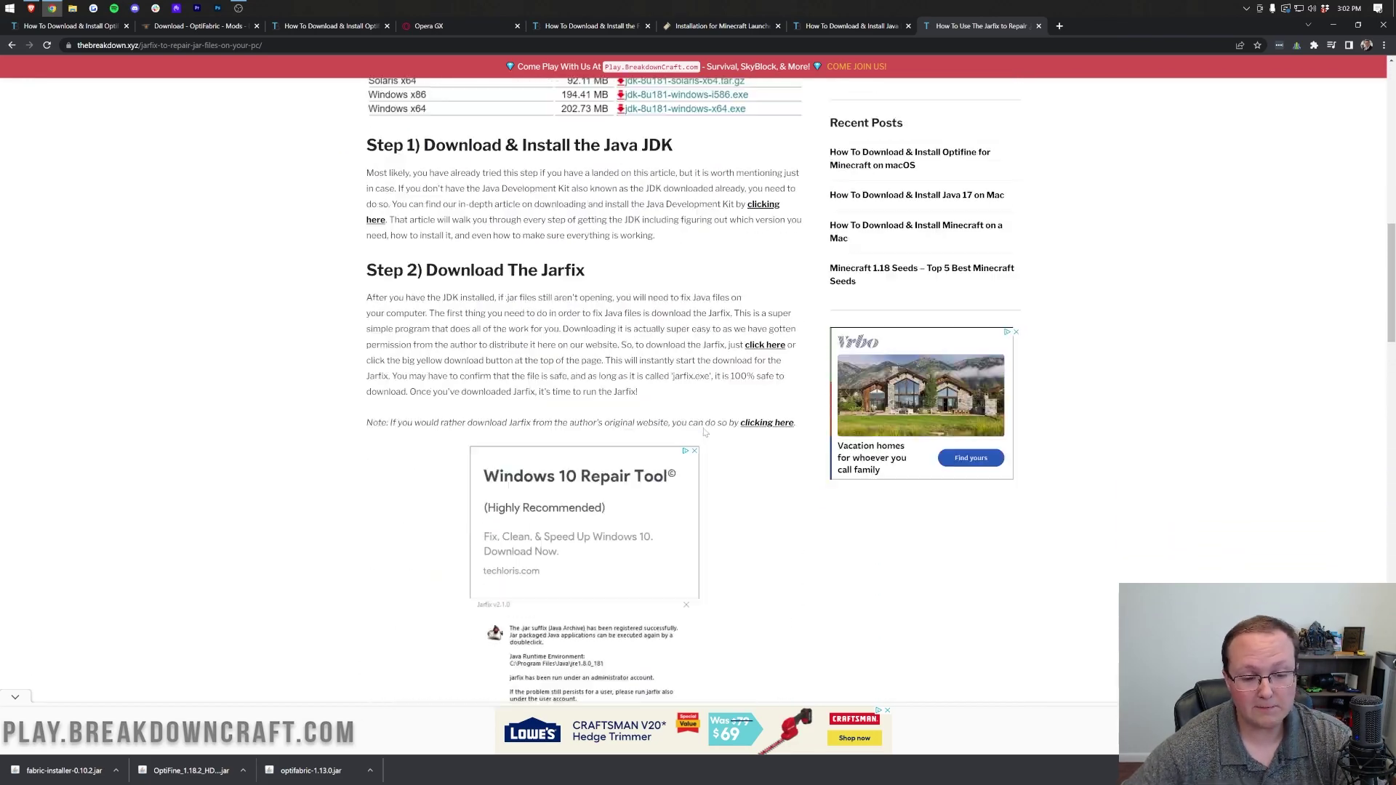
scroll(704, 432, up, 15)
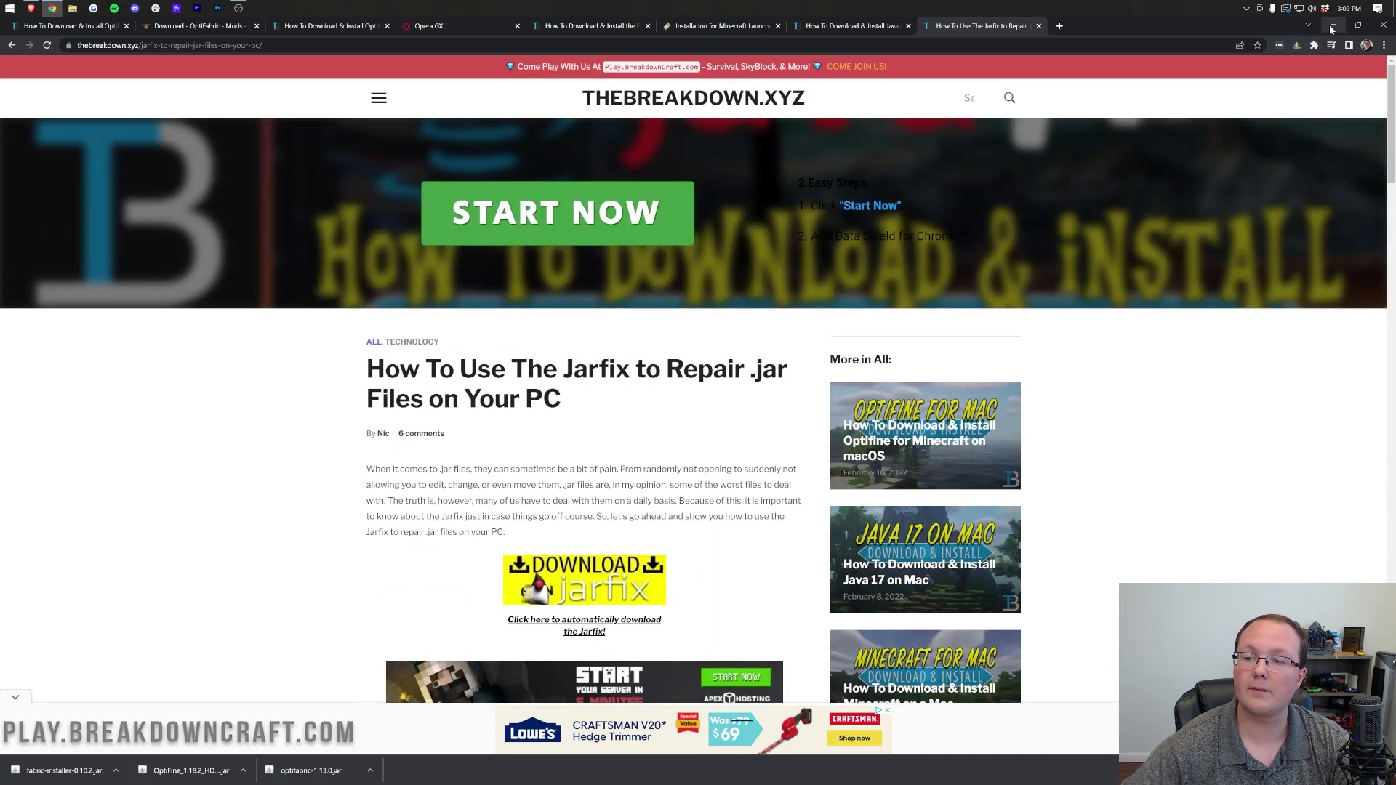
click(1333, 25)
- Run the Fabric installer jar with Java, install the client loader for Minecraft 1.18.2, and close the installer
right_click(511, 149)
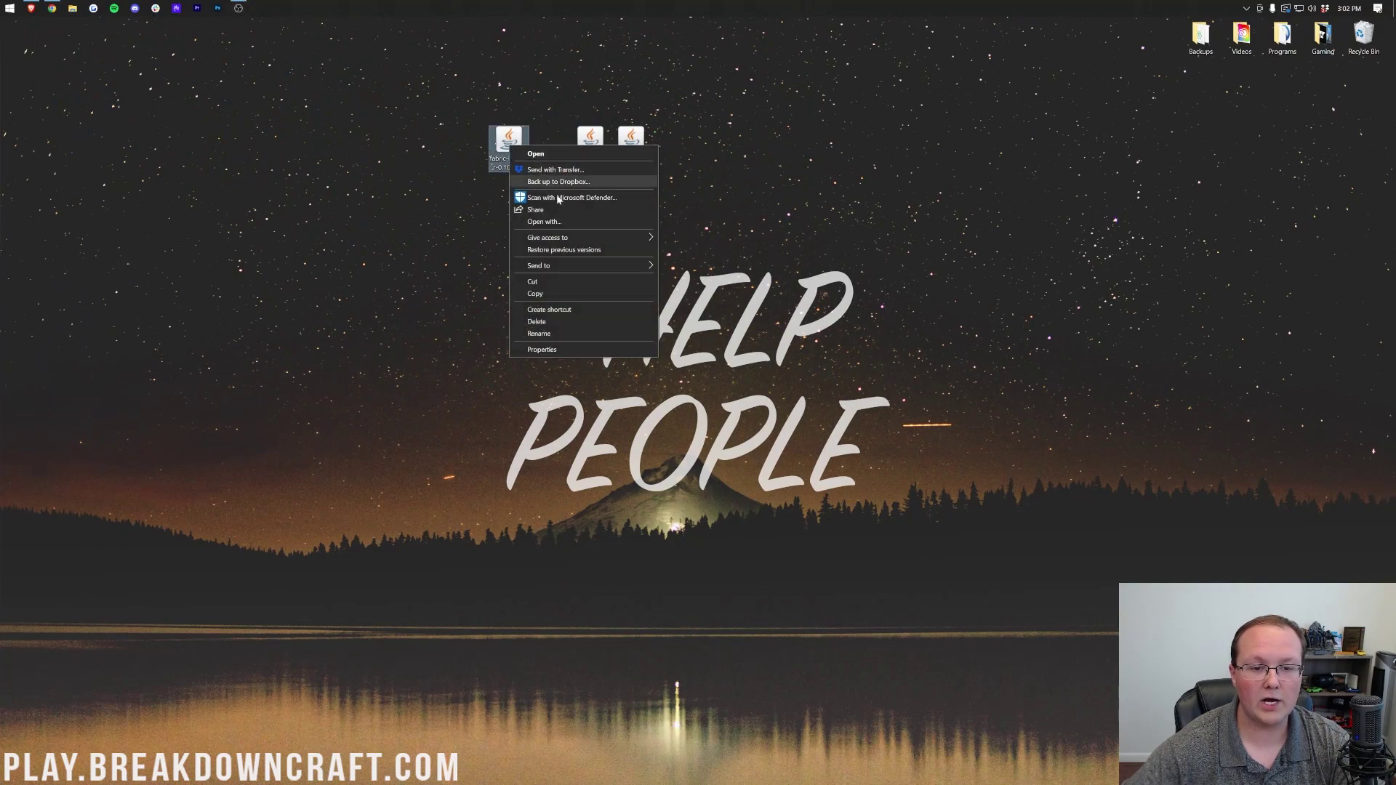
click(547, 222)
click(735, 391)
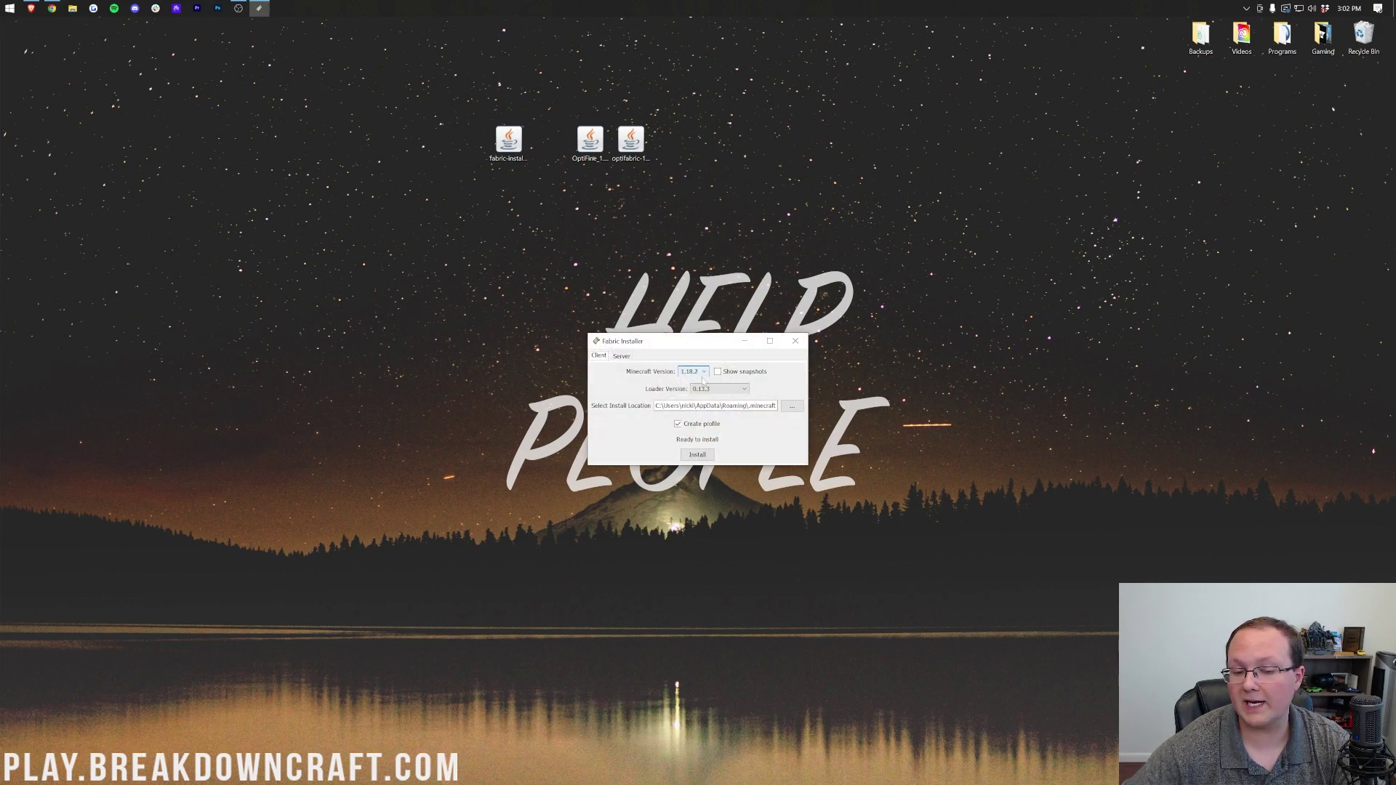
click(698, 455)
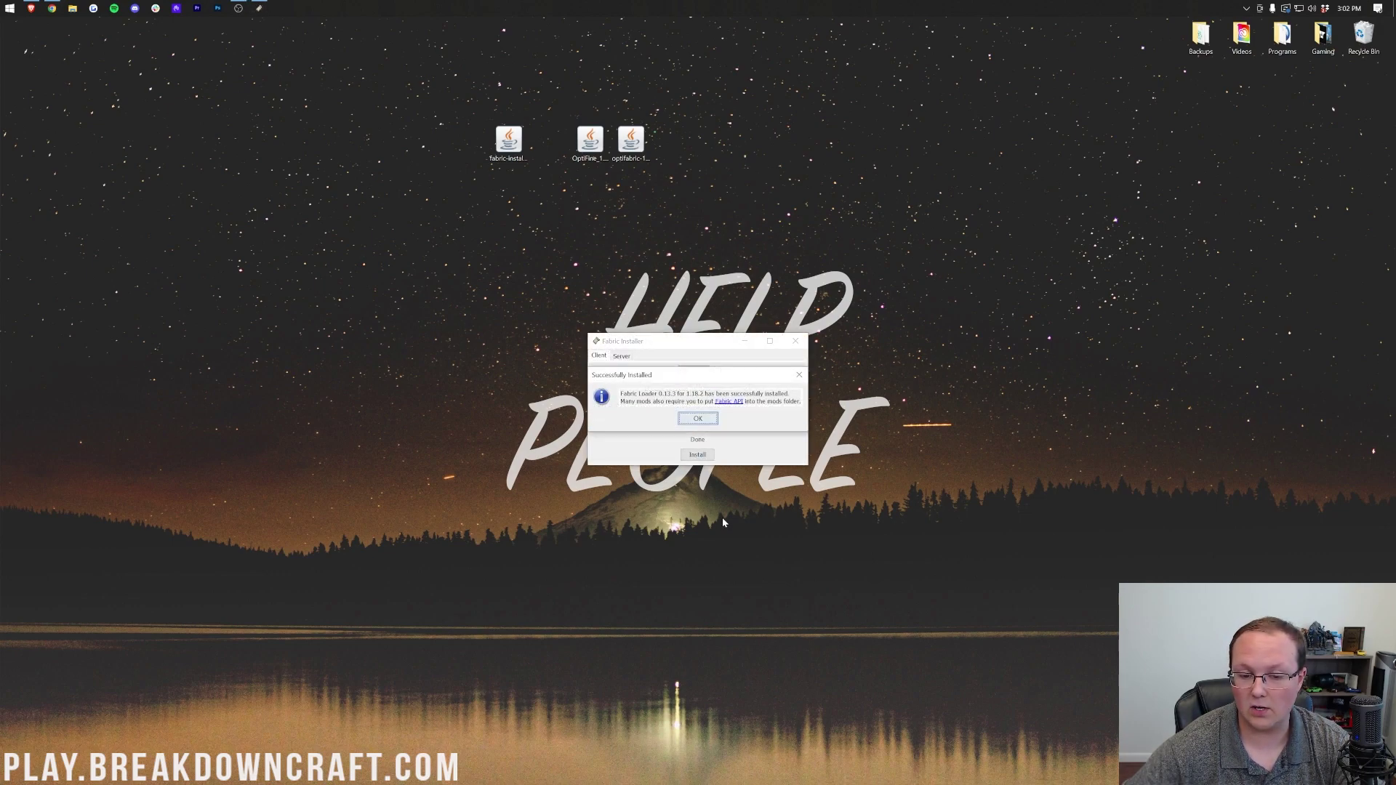
click(694, 421)
click(795, 341)
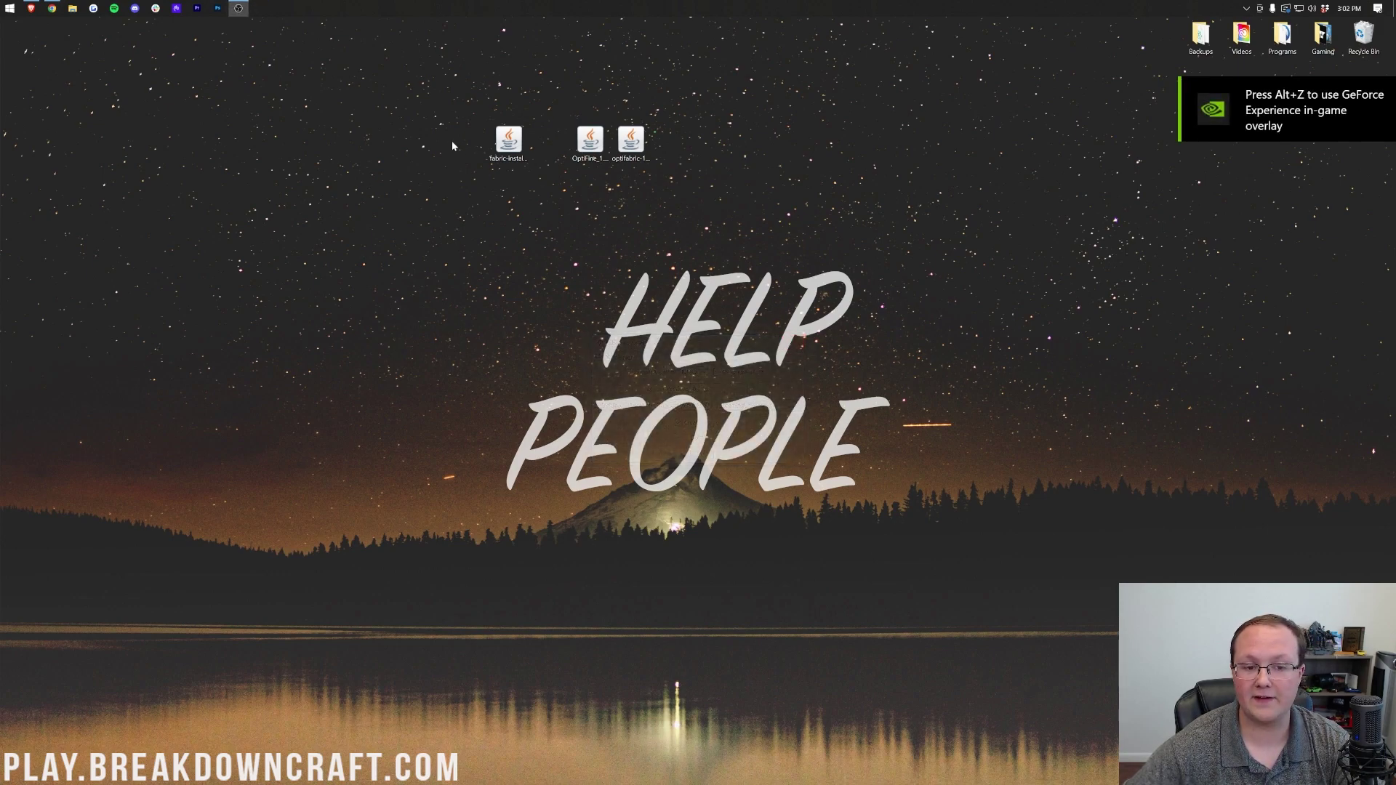
- Move the Fabric installer file from the desktop to the Recycle Bin, keeping the OptiFine and OptiFabric files
drag(507, 137, 1365, 33)
click(589, 141)
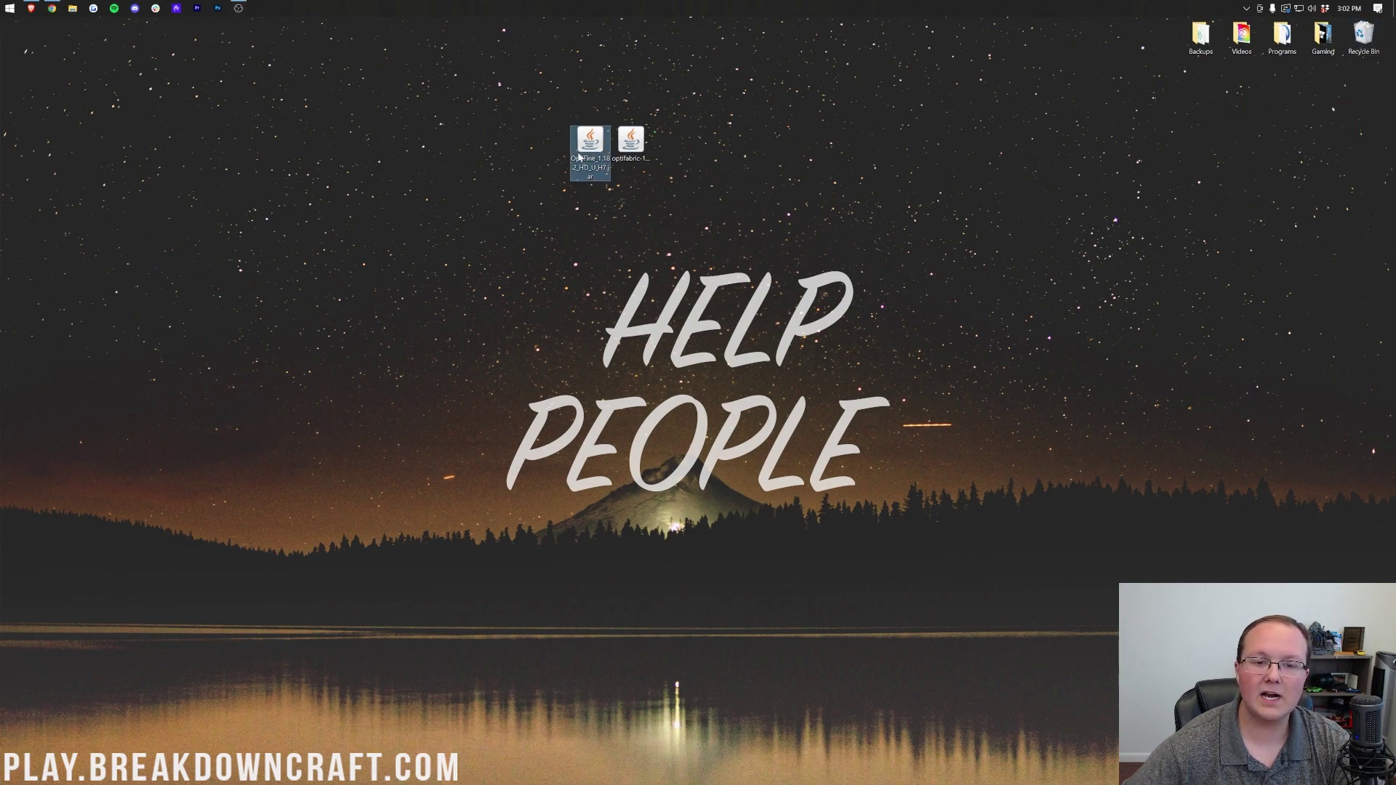
click(631, 144)
click(663, 352)
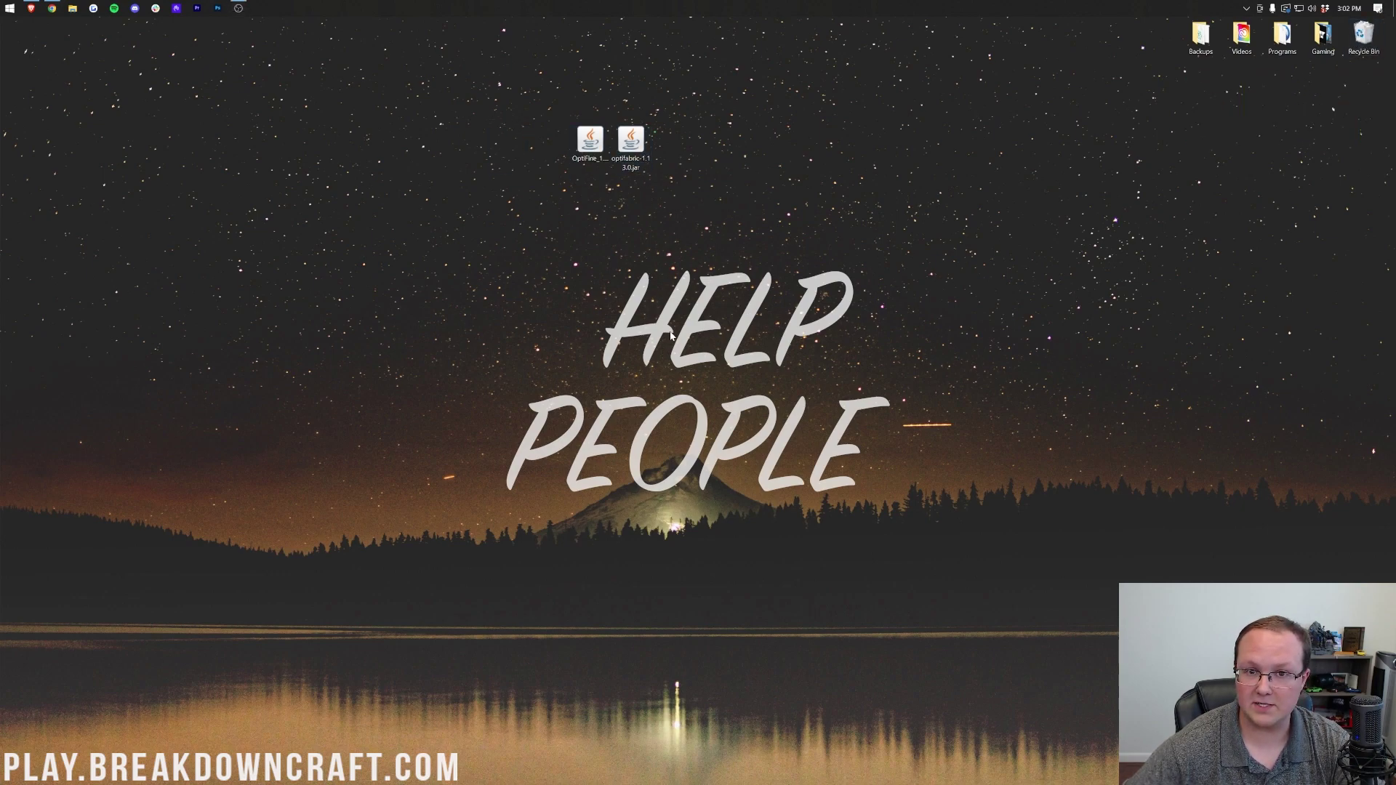
- Switch to the Minecraft Launcher and list the Java Edition installations with modded versions included
click(9, 8)
click(578, 537)
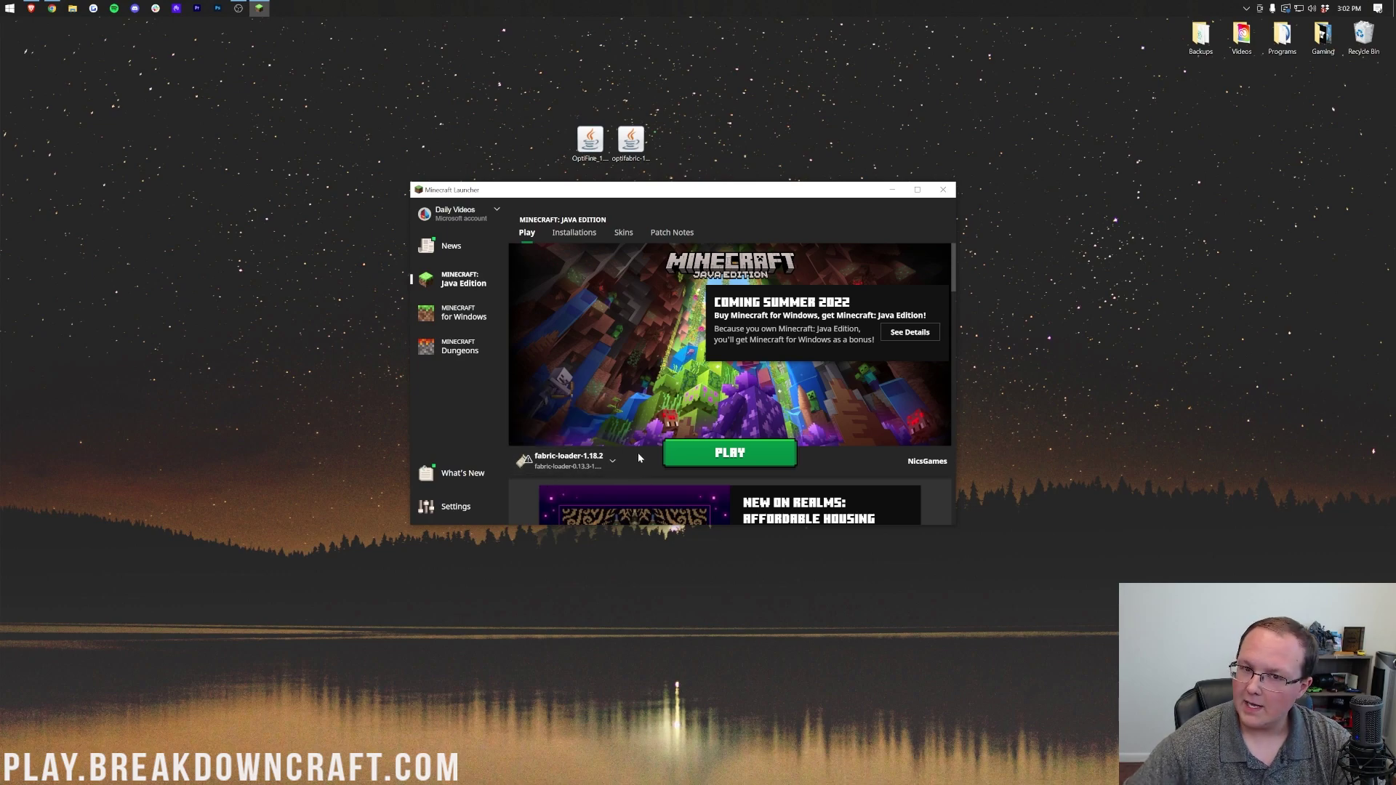
click(574, 234)
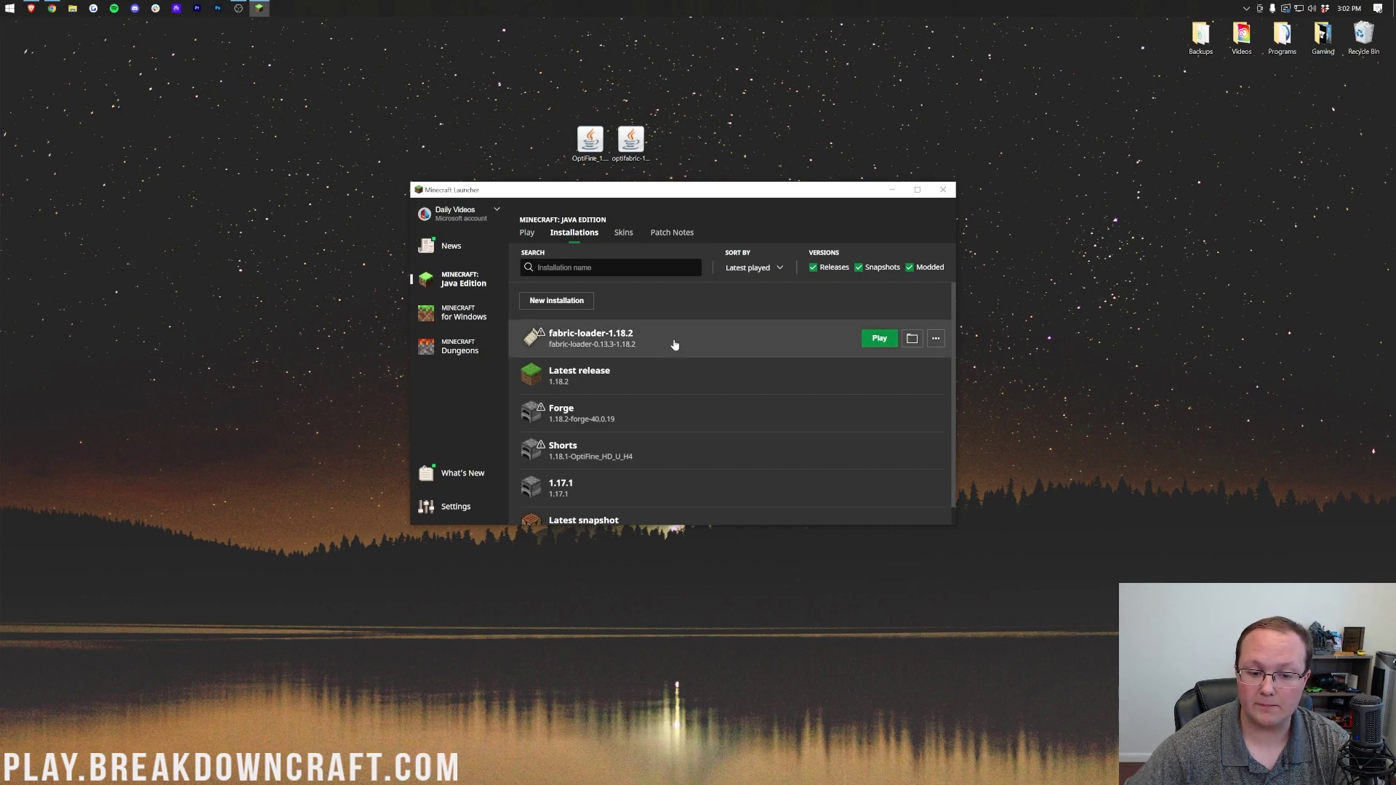
scroll(634, 349, down, 1)
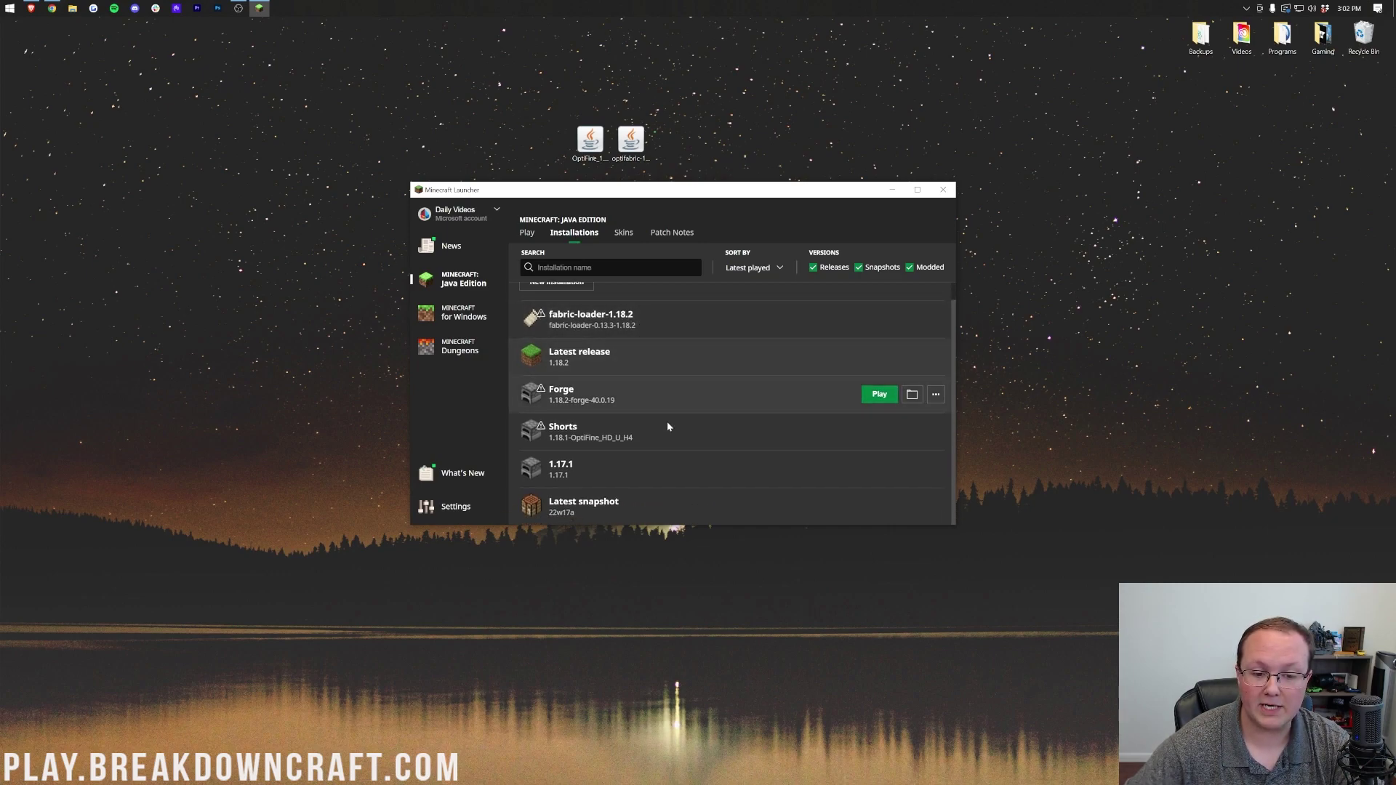
click(928, 269)
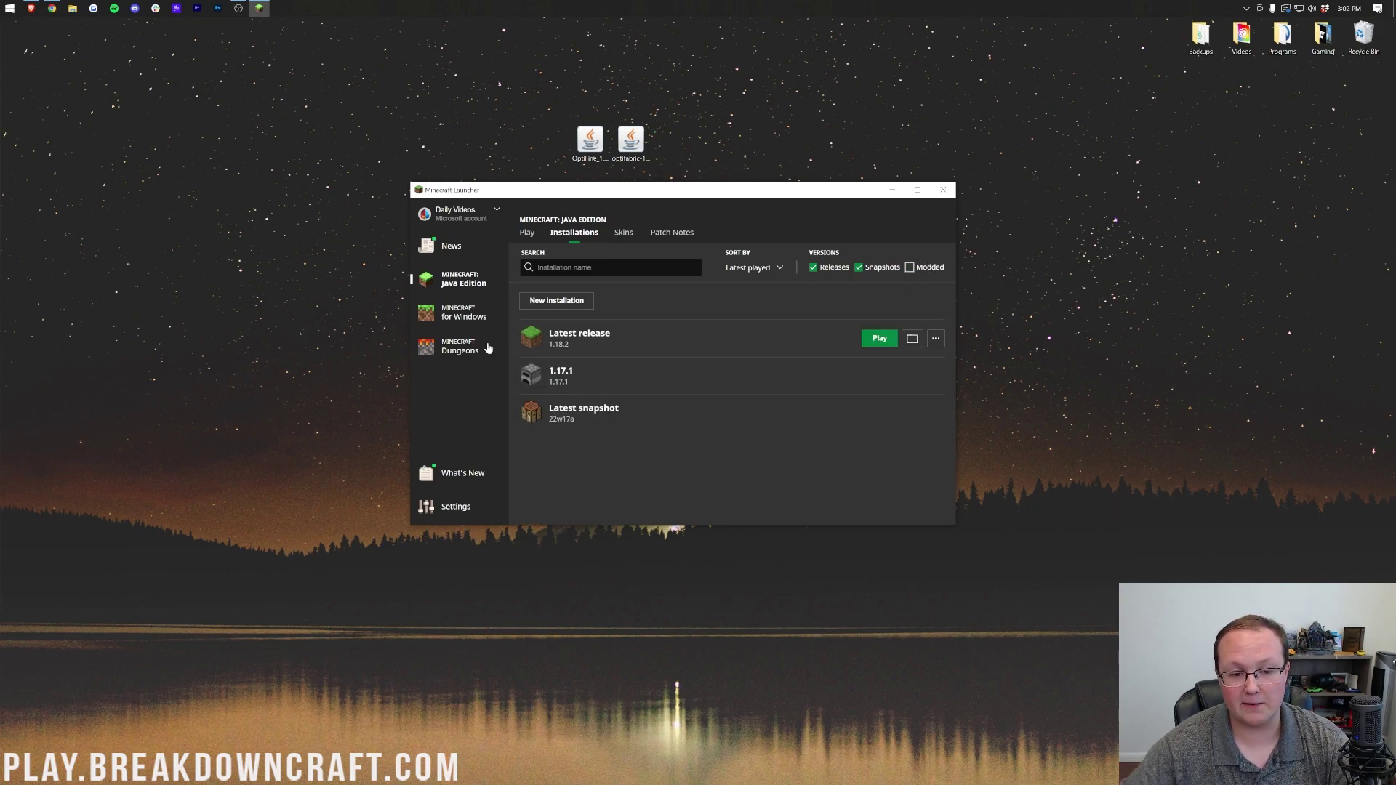
click(910, 267)
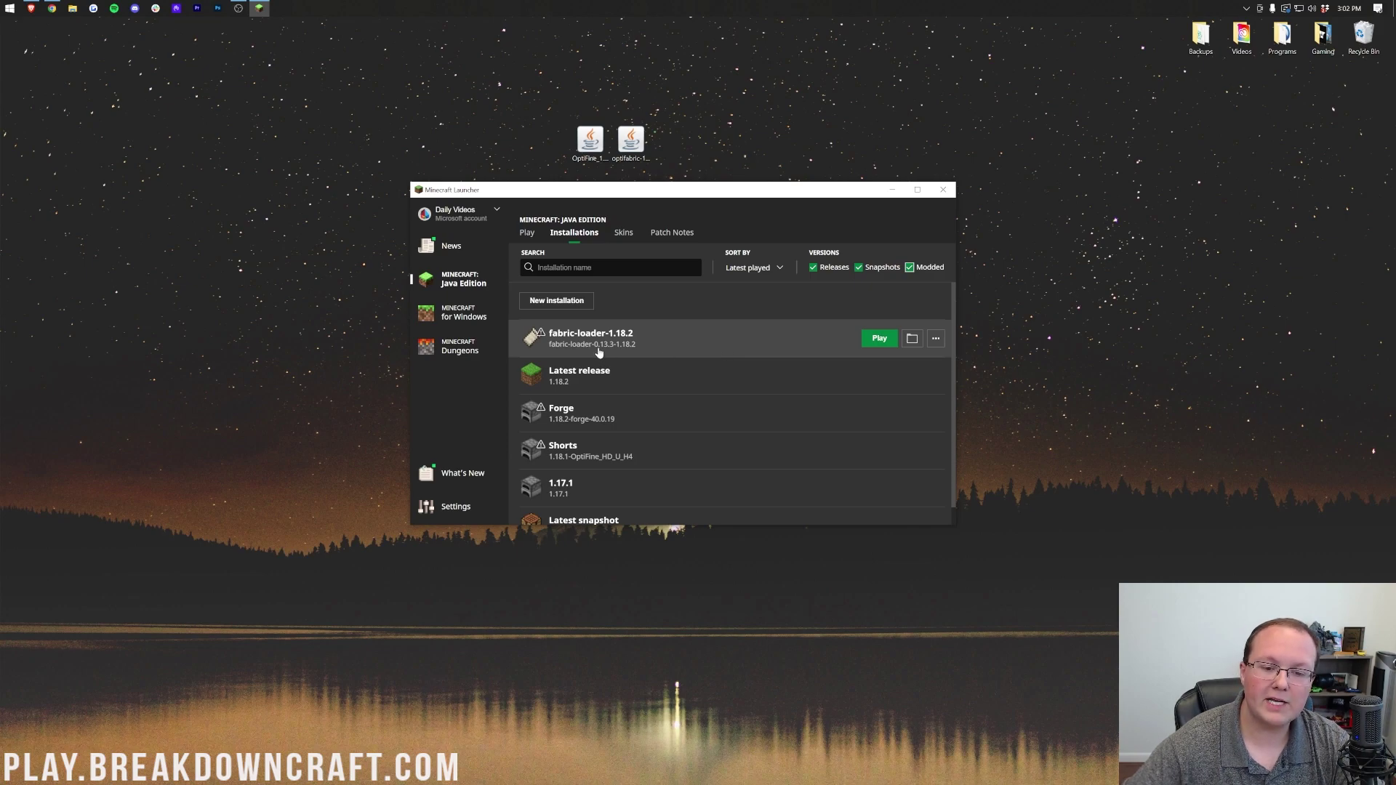
- Start a new installation named Fabric Optifine 1.18.2 using the version release fabric-loader-0.13.3-1.18.2
click(559, 301)
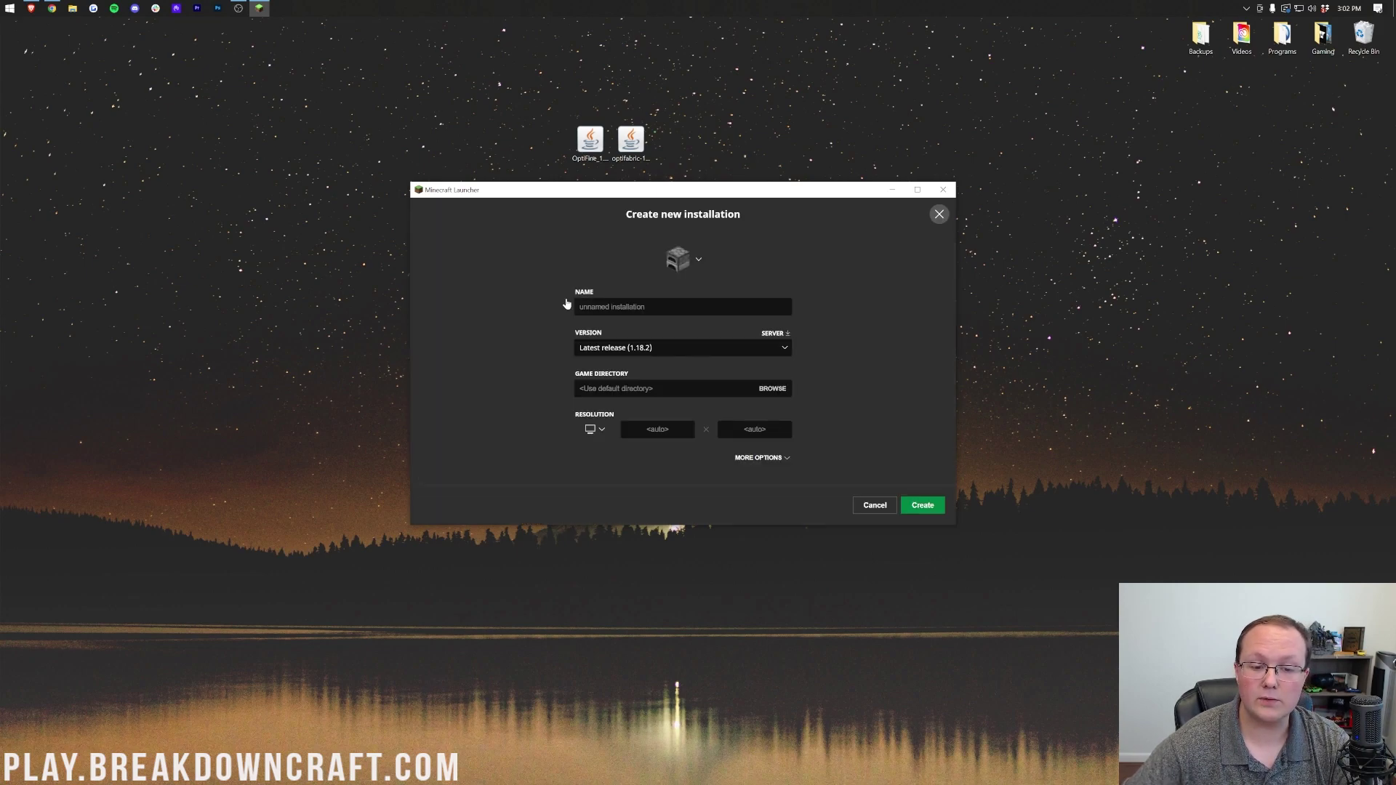
text(Fabric Optifine 1.18.2)
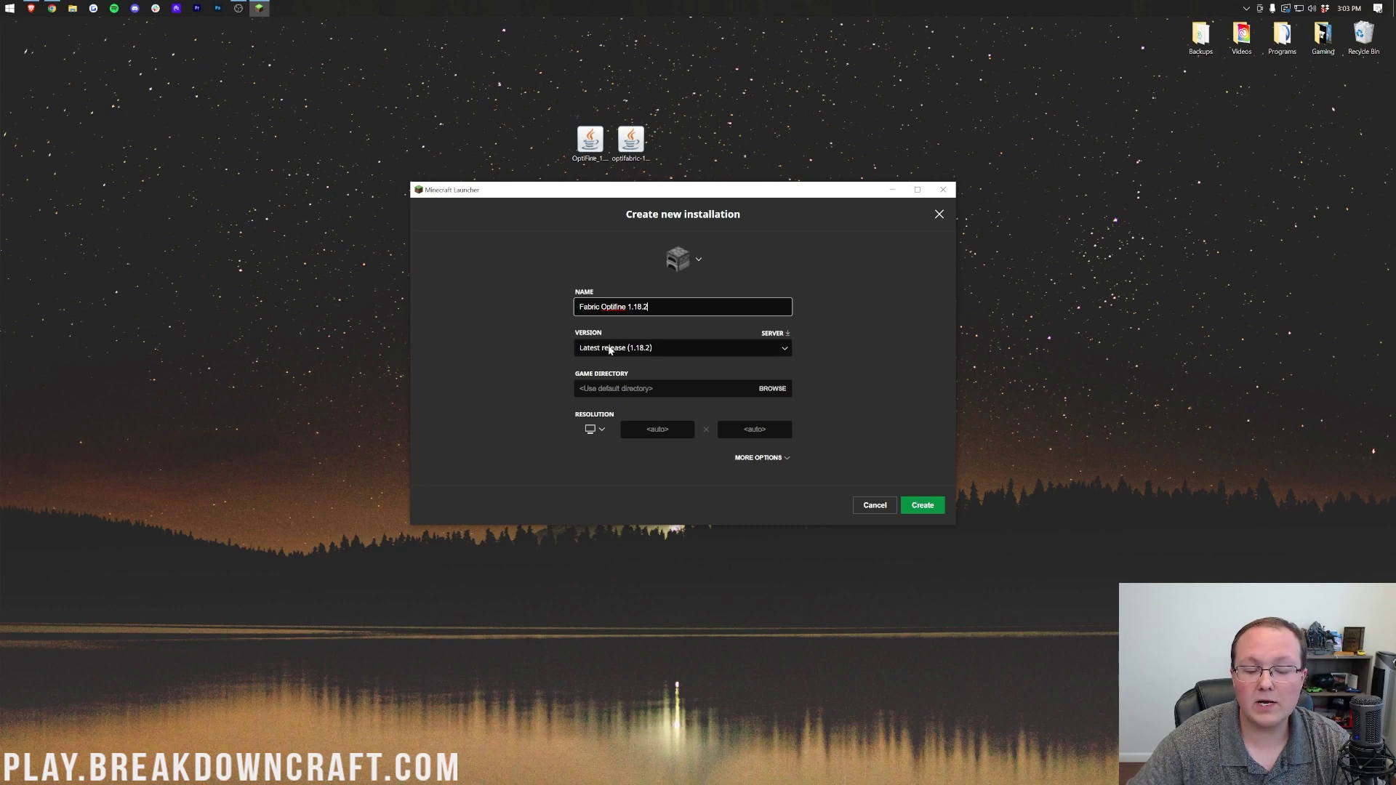
click(658, 350)
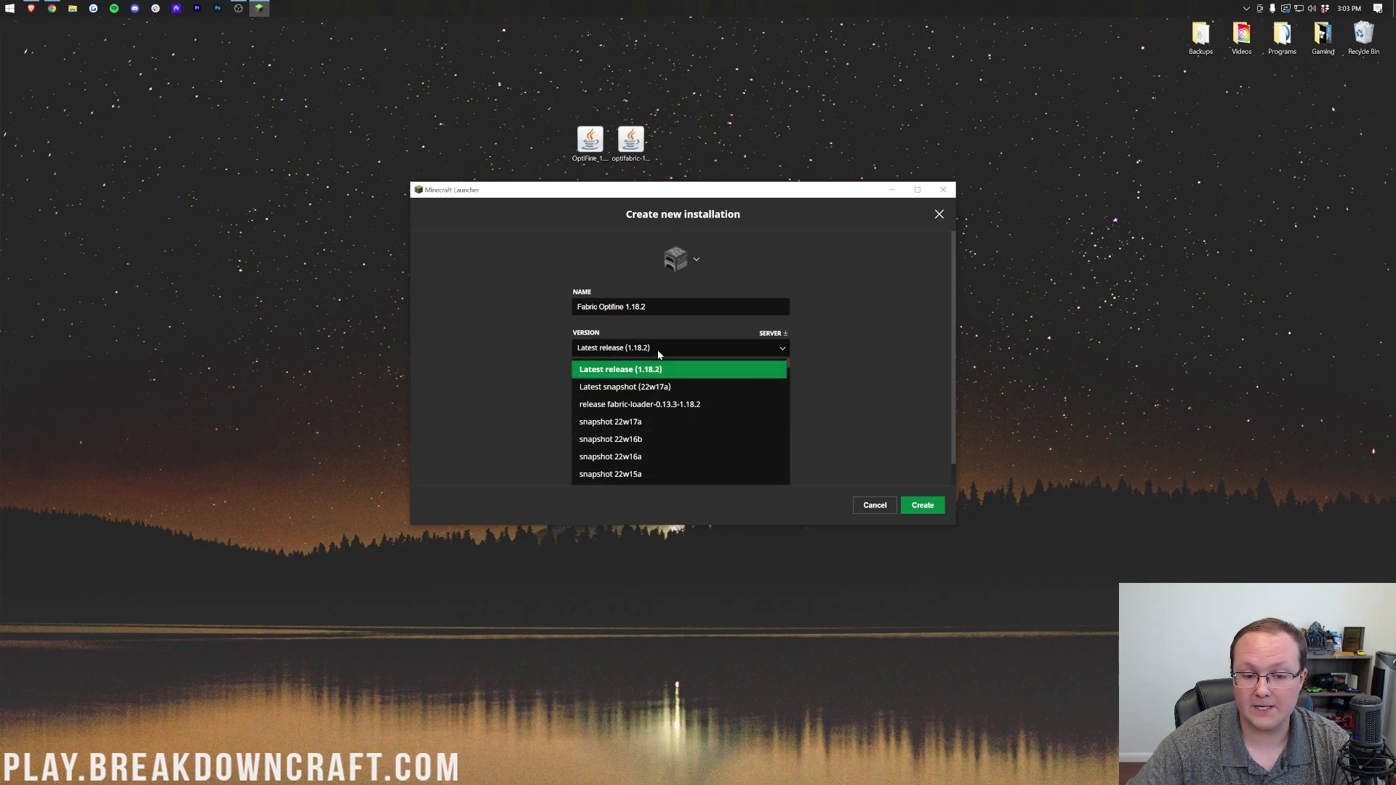
click(631, 349)
click(645, 350)
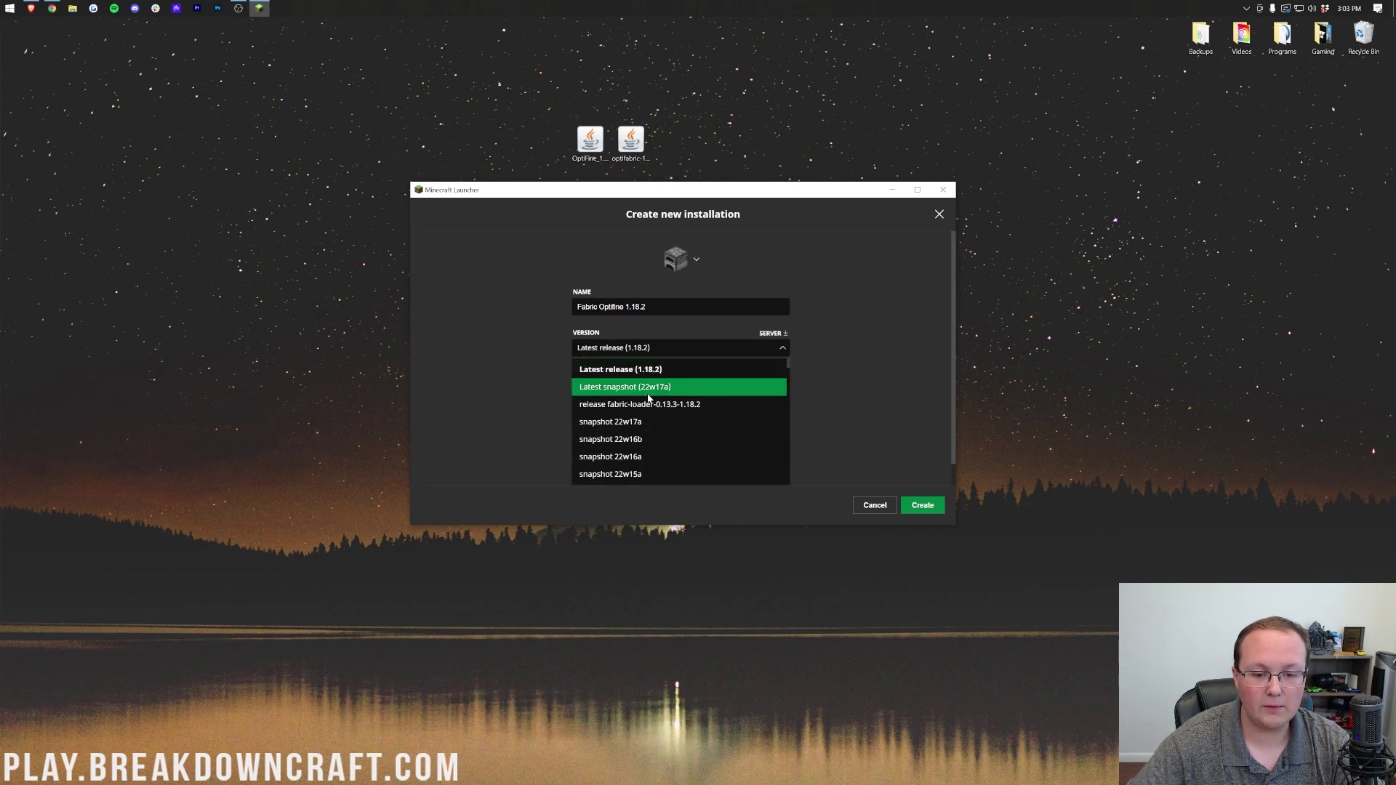
click(703, 412)
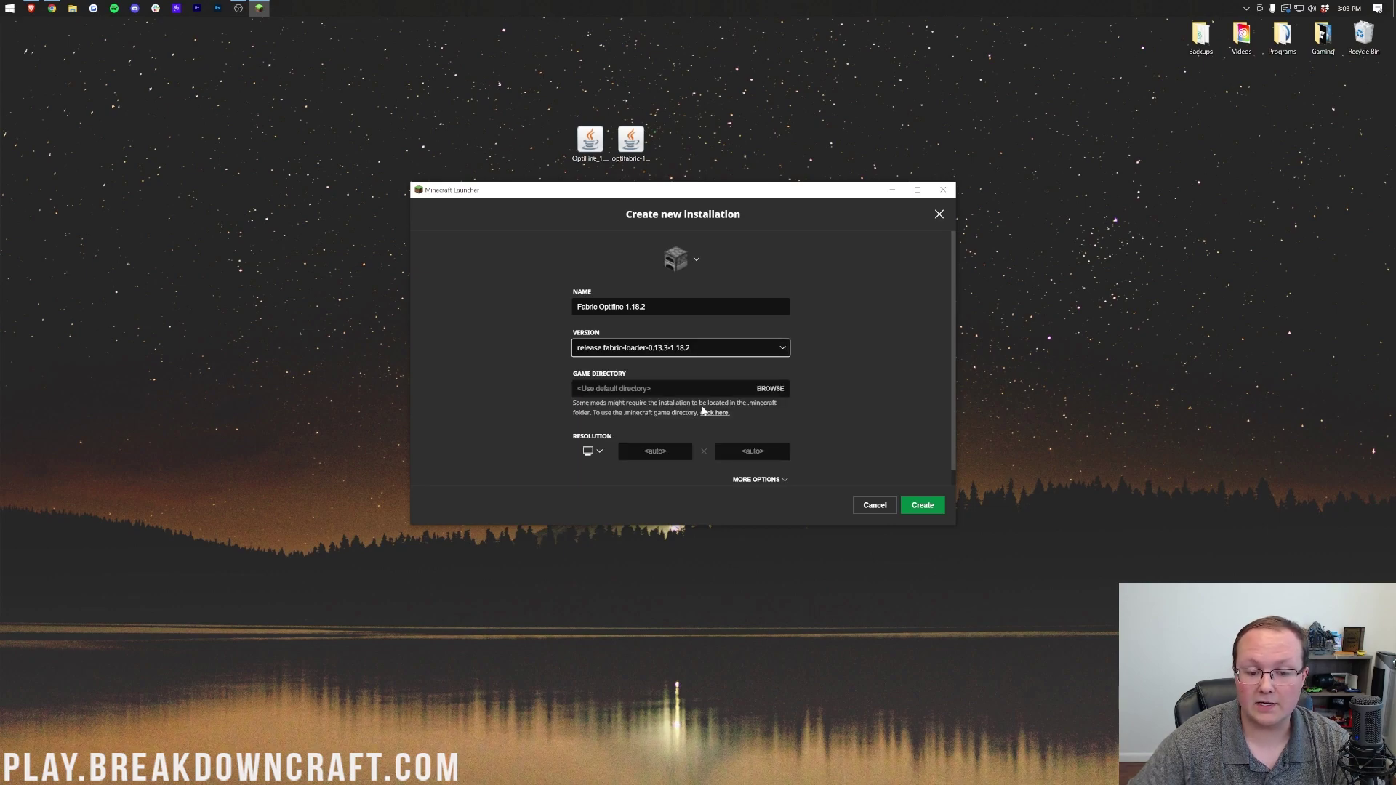
- Set the new installation's resolution to 1920 x 1080, create it, and check for it in the installations list
click(591, 452)
click(610, 412)
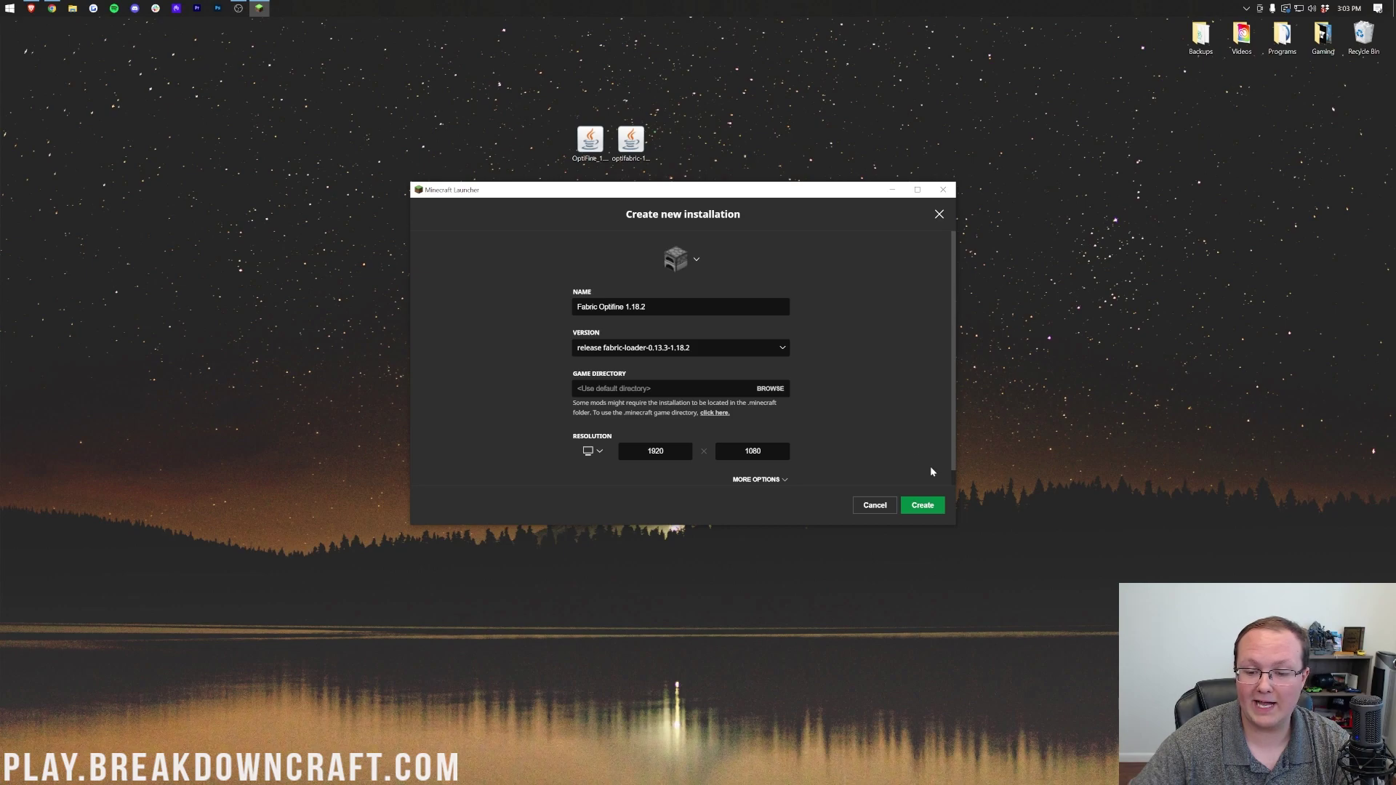
click(924, 505)
scroll(873, 480, down, 2)
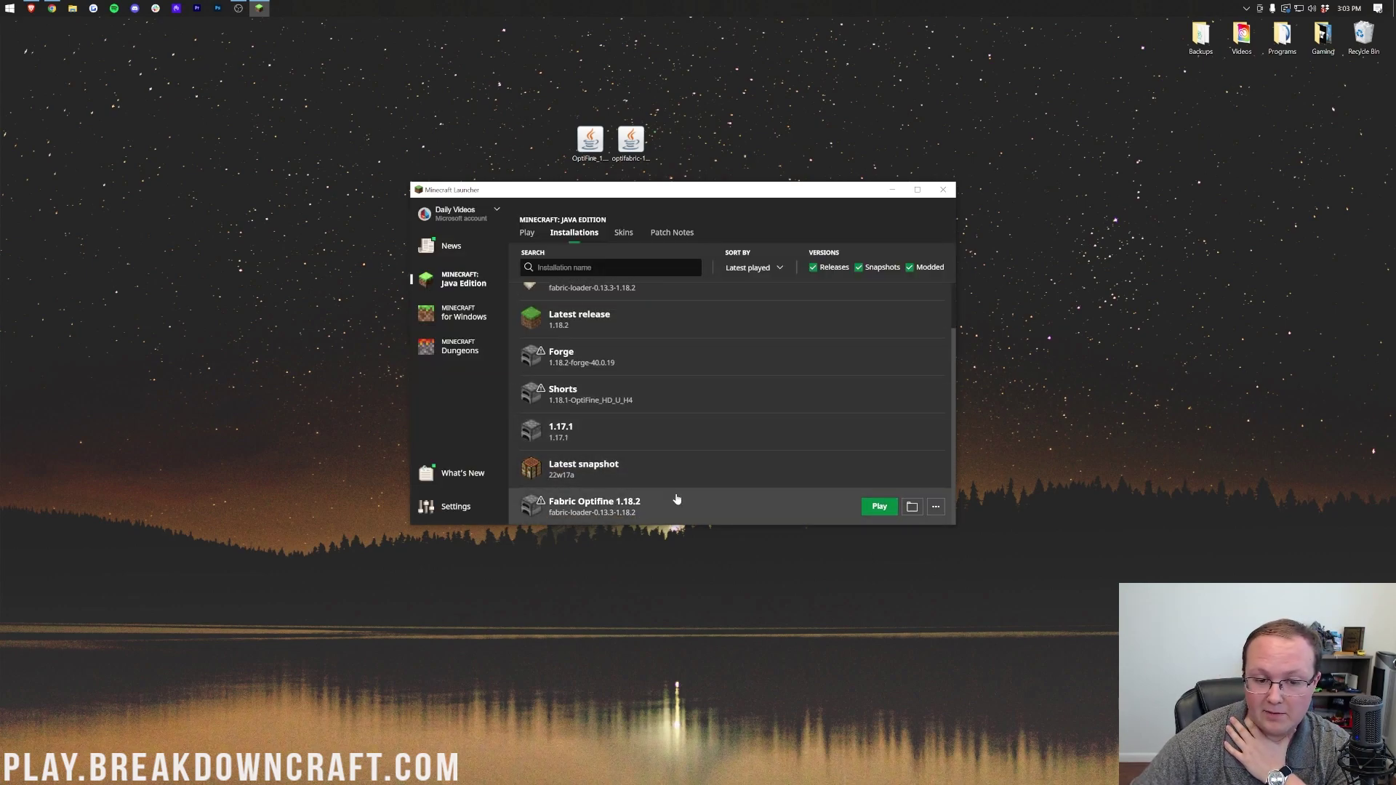
scroll(676, 499, up, 2)
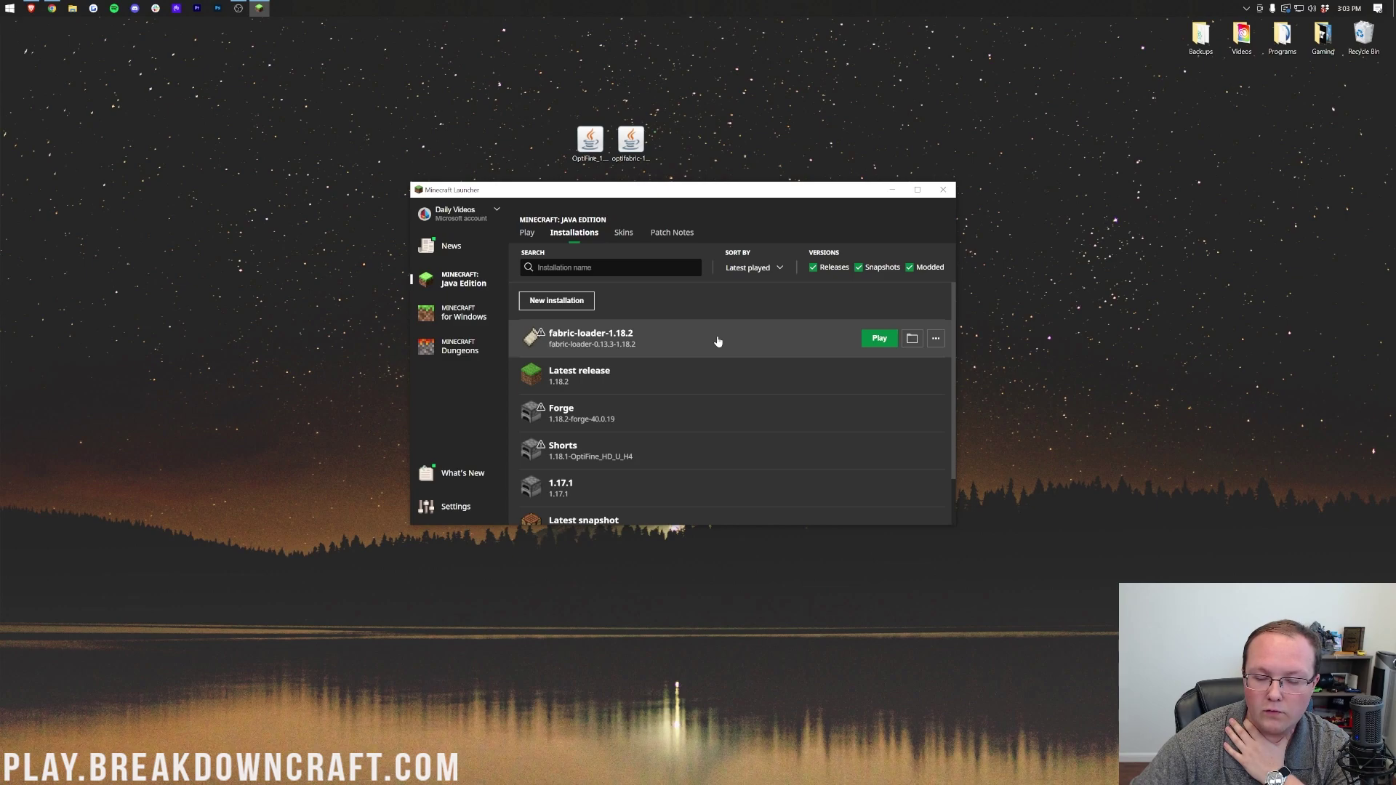
- Open the game folder of the fabric-loader-1.18.2 installation and move its mods folder to the Recycle Bin
click(526, 232)
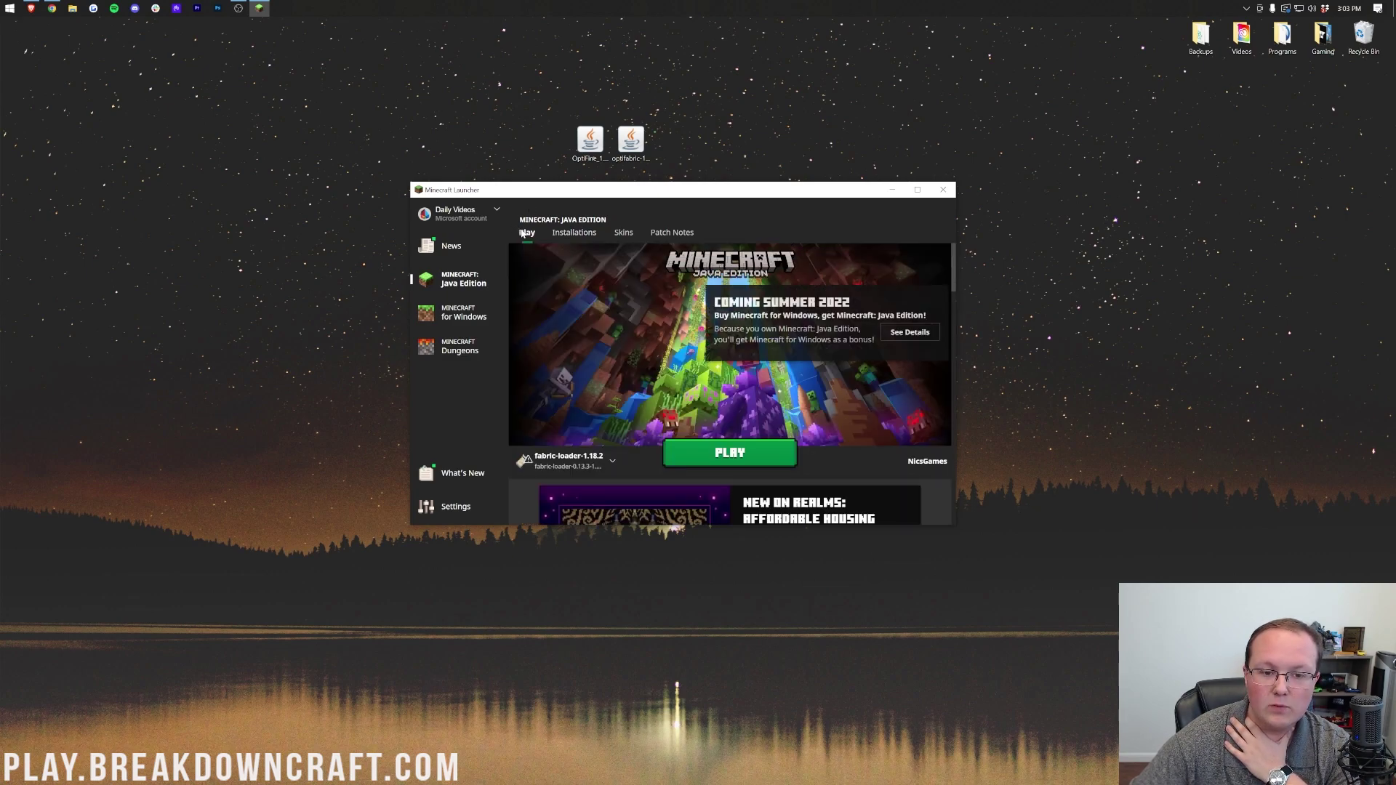
click(562, 238)
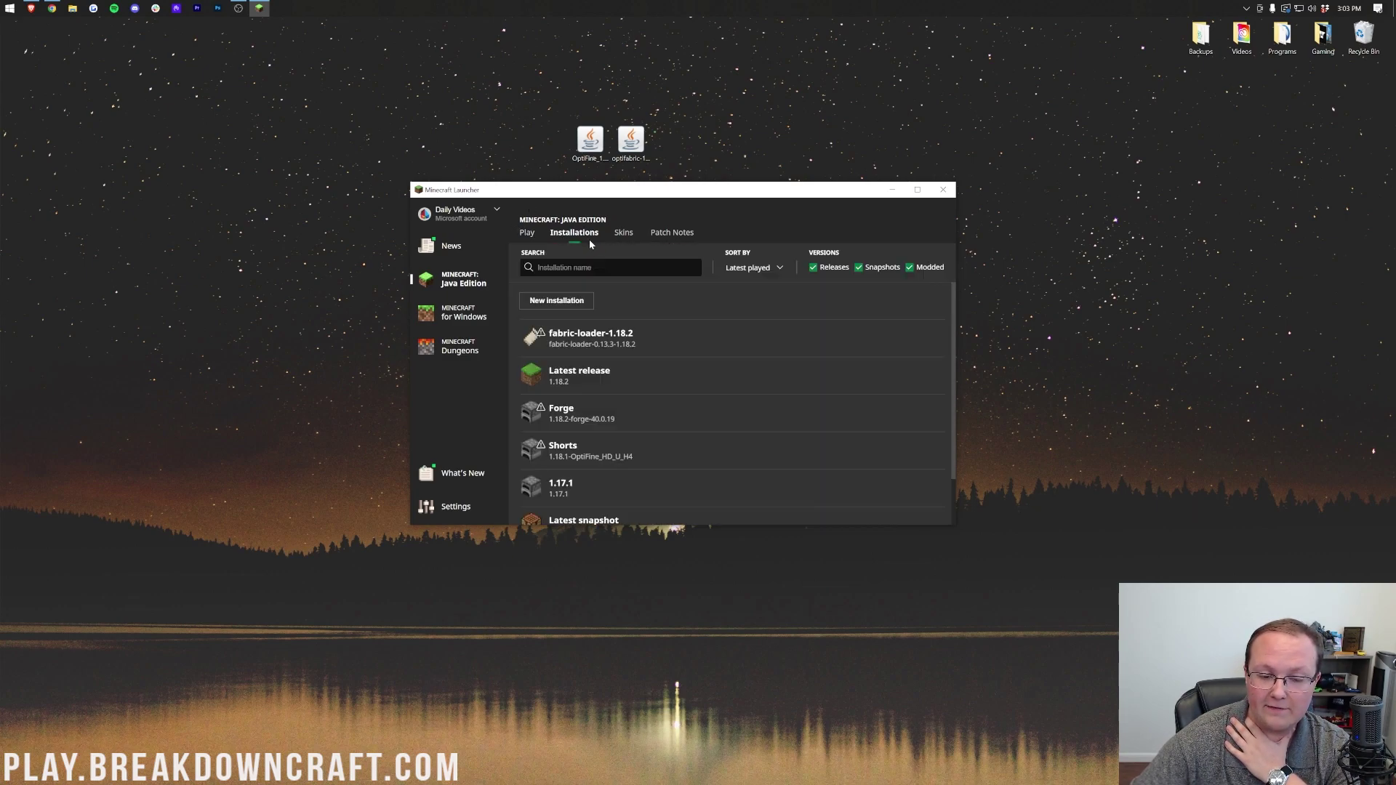
mouse_move(690, 333)
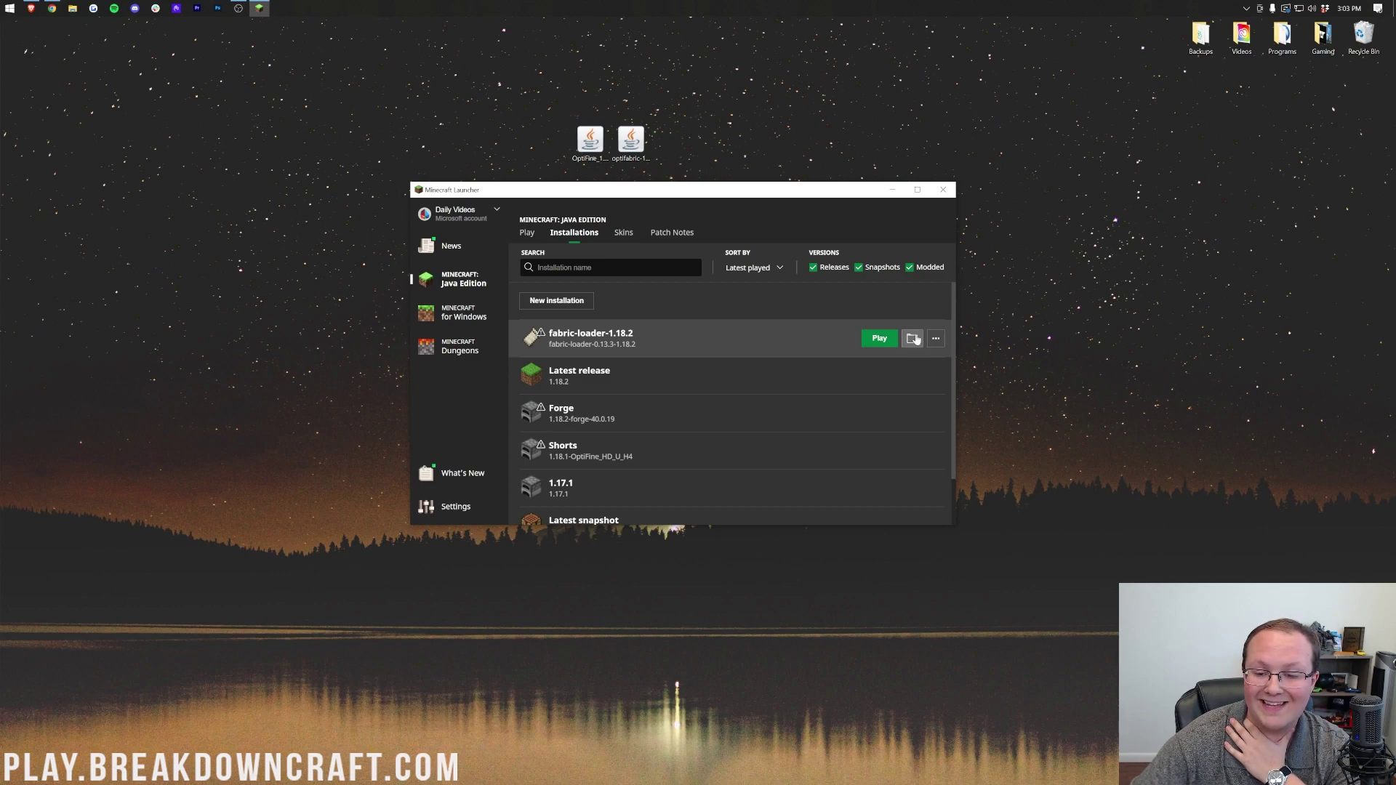
click(913, 341)
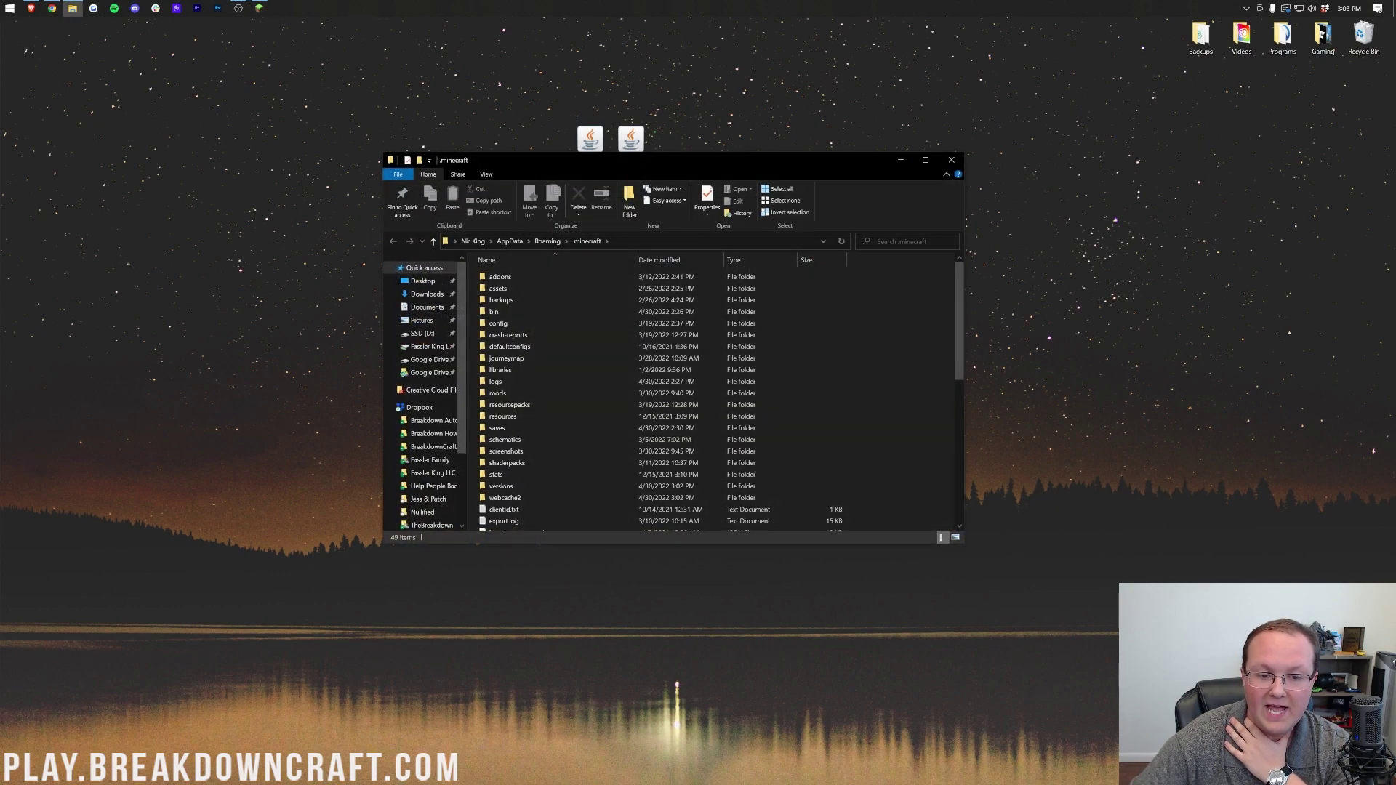
click(509, 393)
drag(512, 394, 1365, 34)
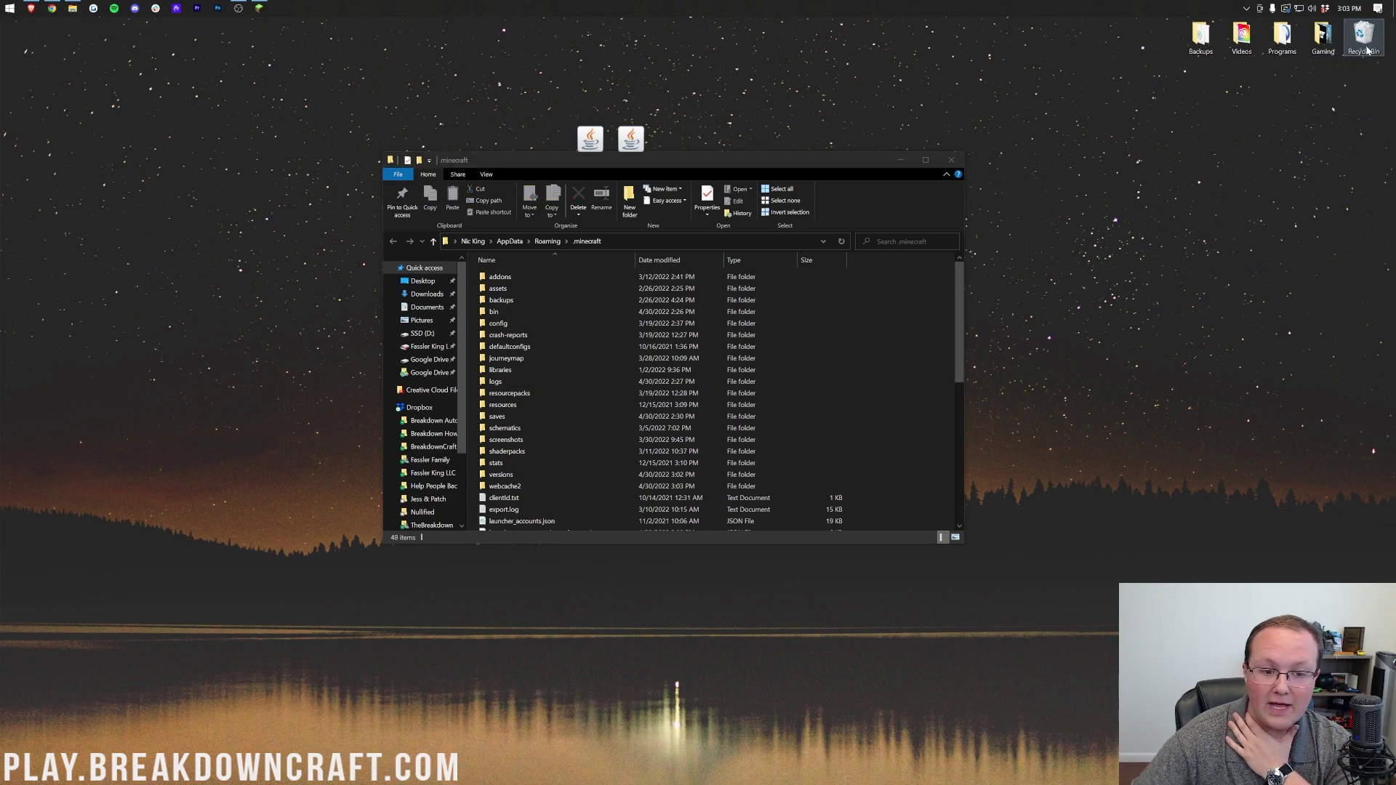
- Create a new folder named mods inside the .minecraft folder
right_click(858, 327)
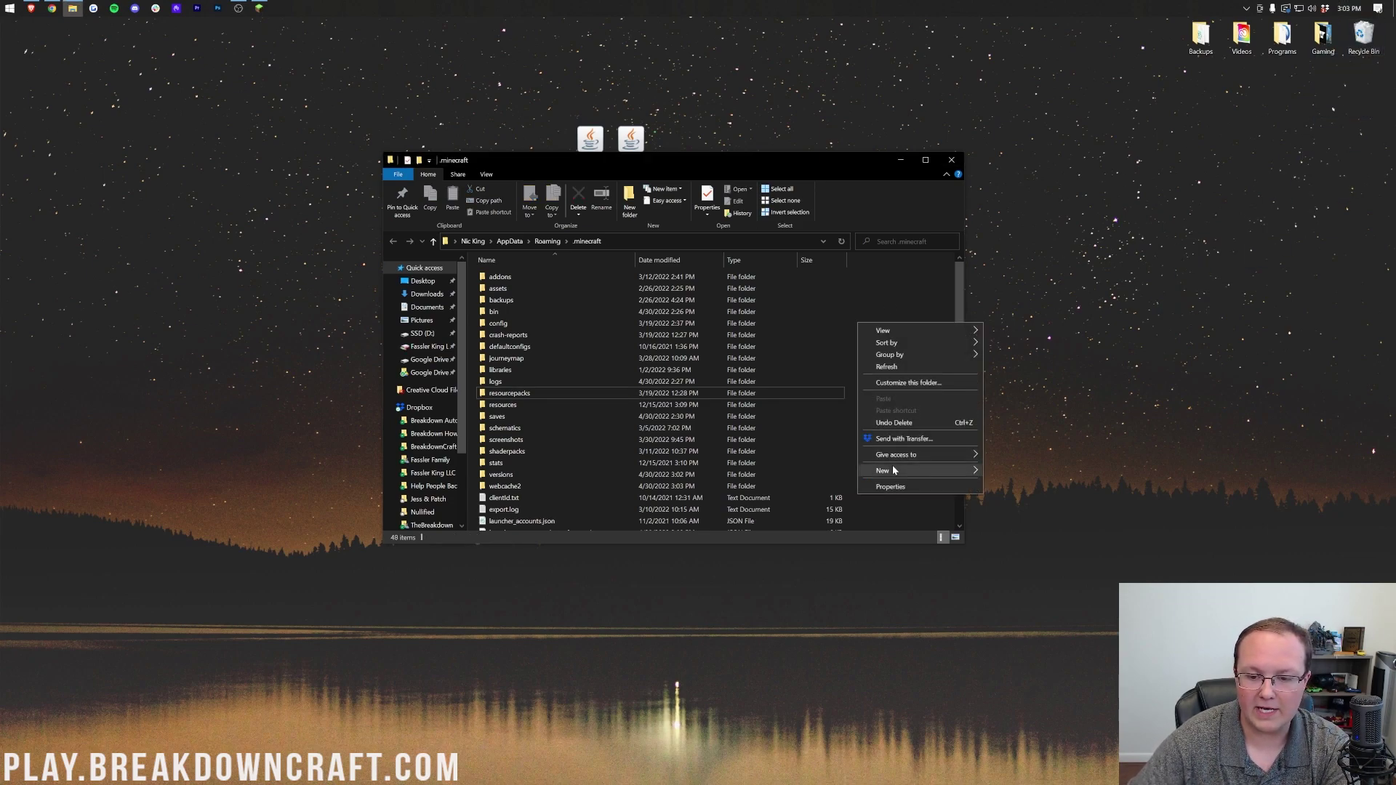
mouse_move(892, 470)
click(1007, 472)
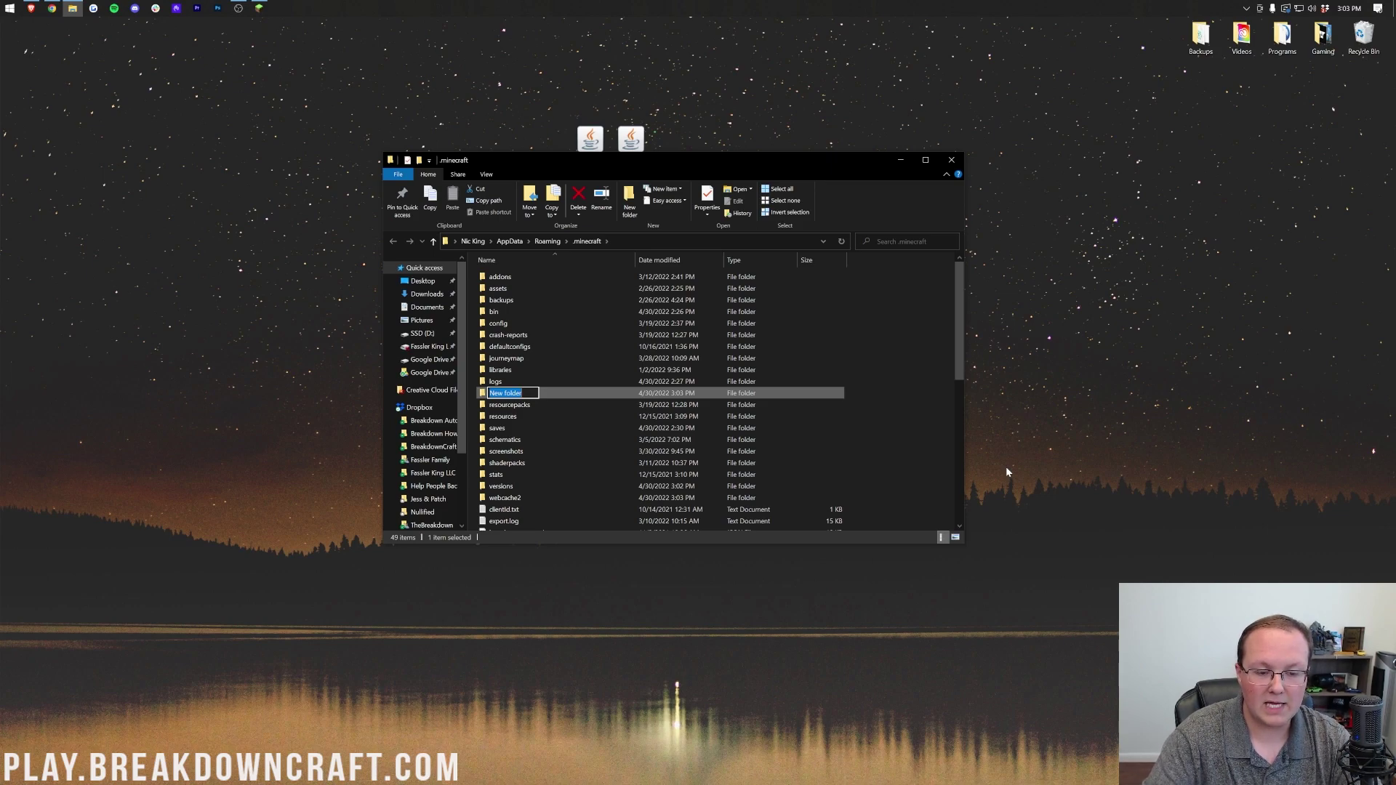
text(mosd)
key(Return)
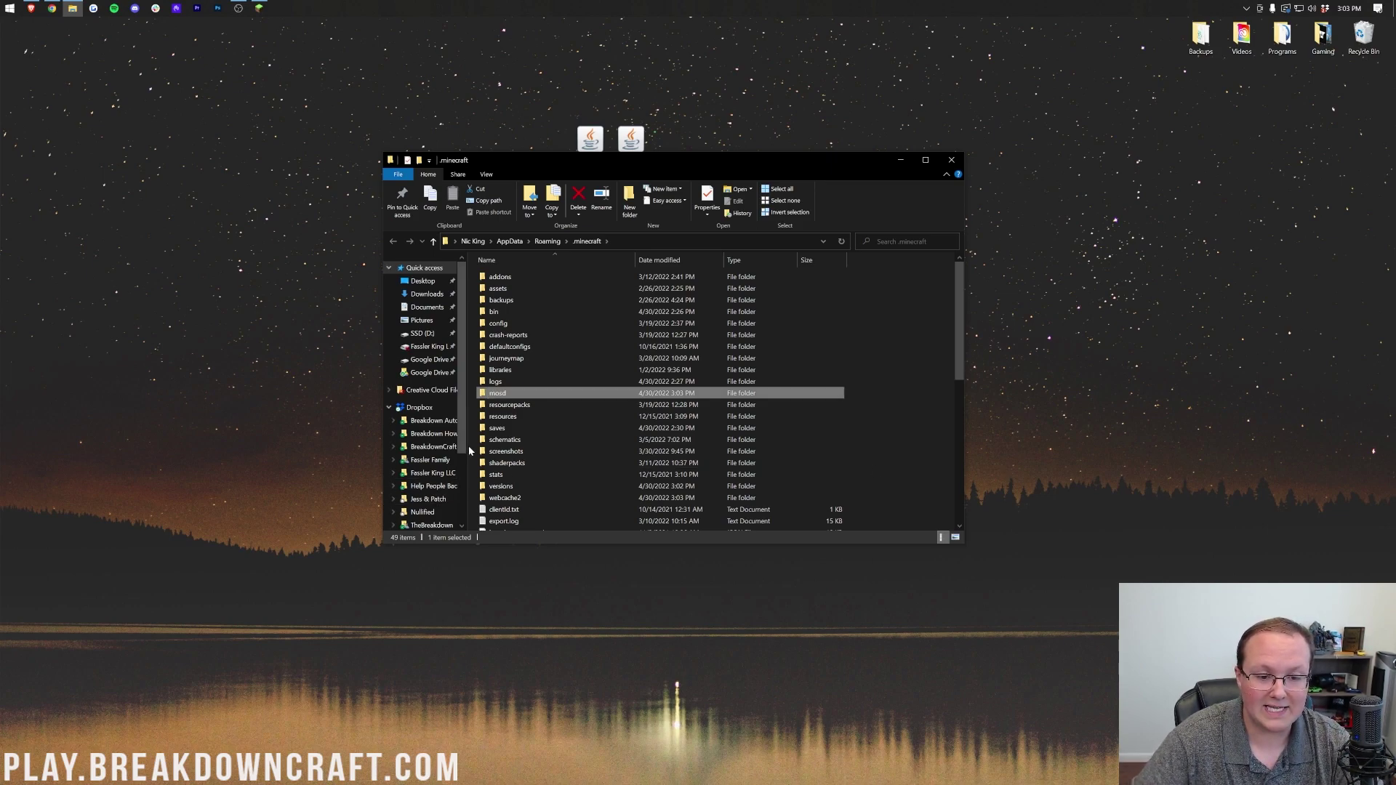
right_click(496, 394)
click(529, 611)
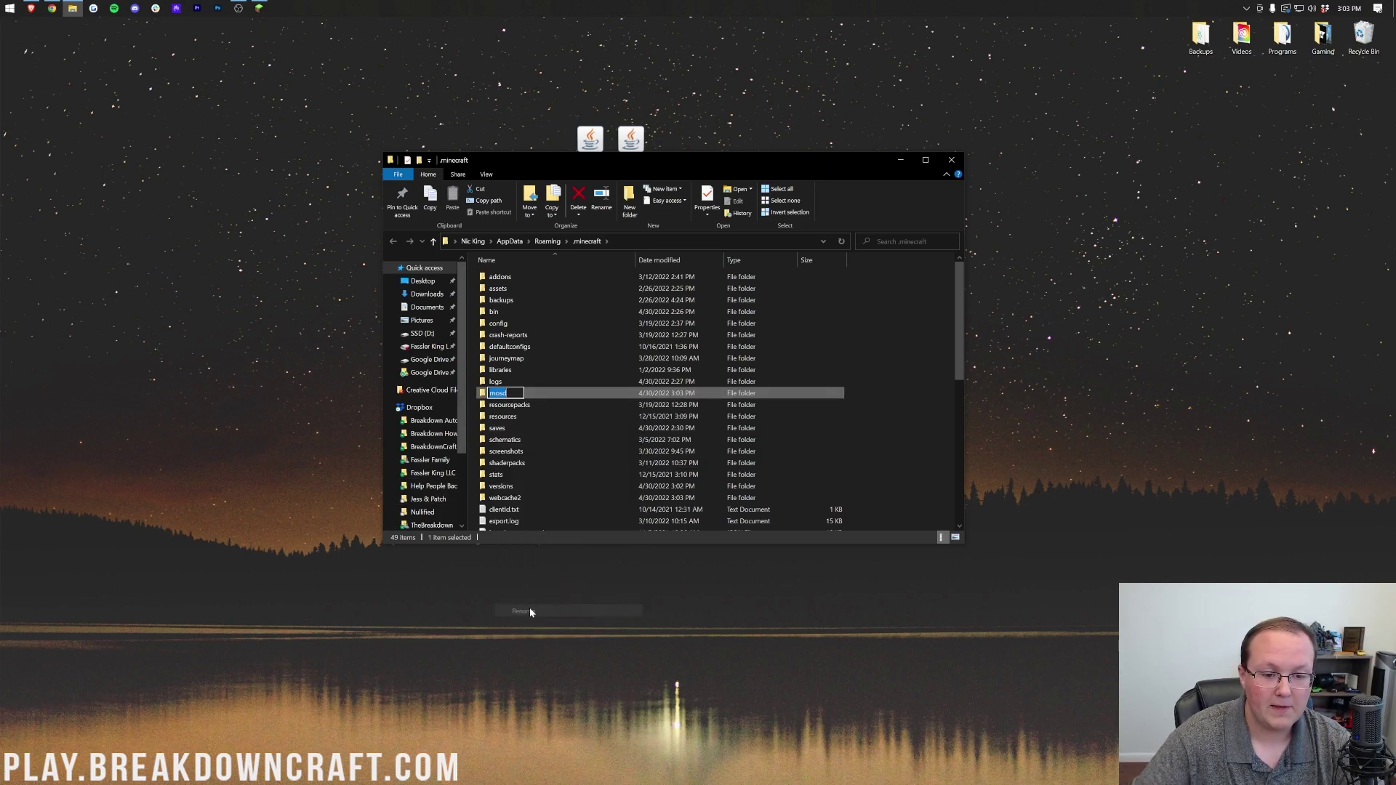
text(mods)
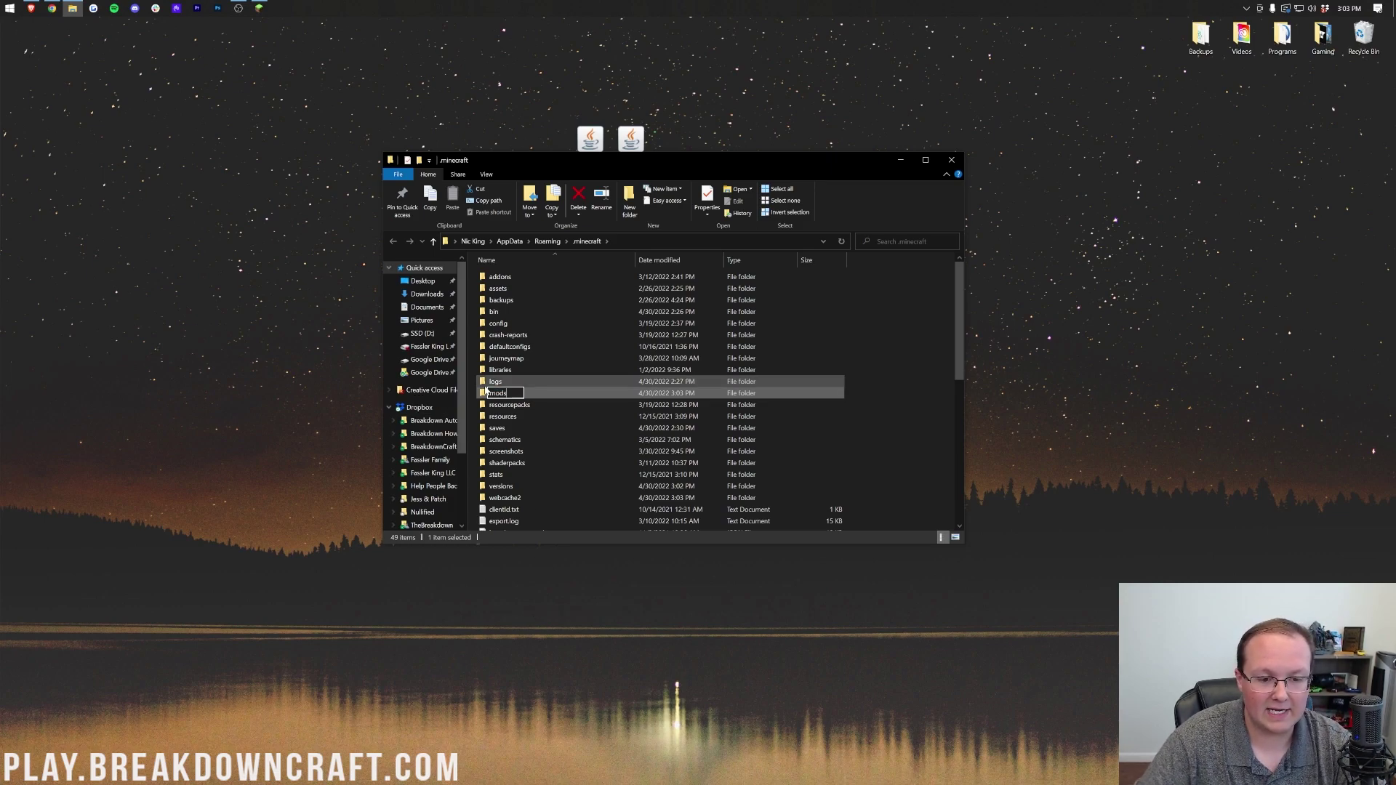
key(Return)
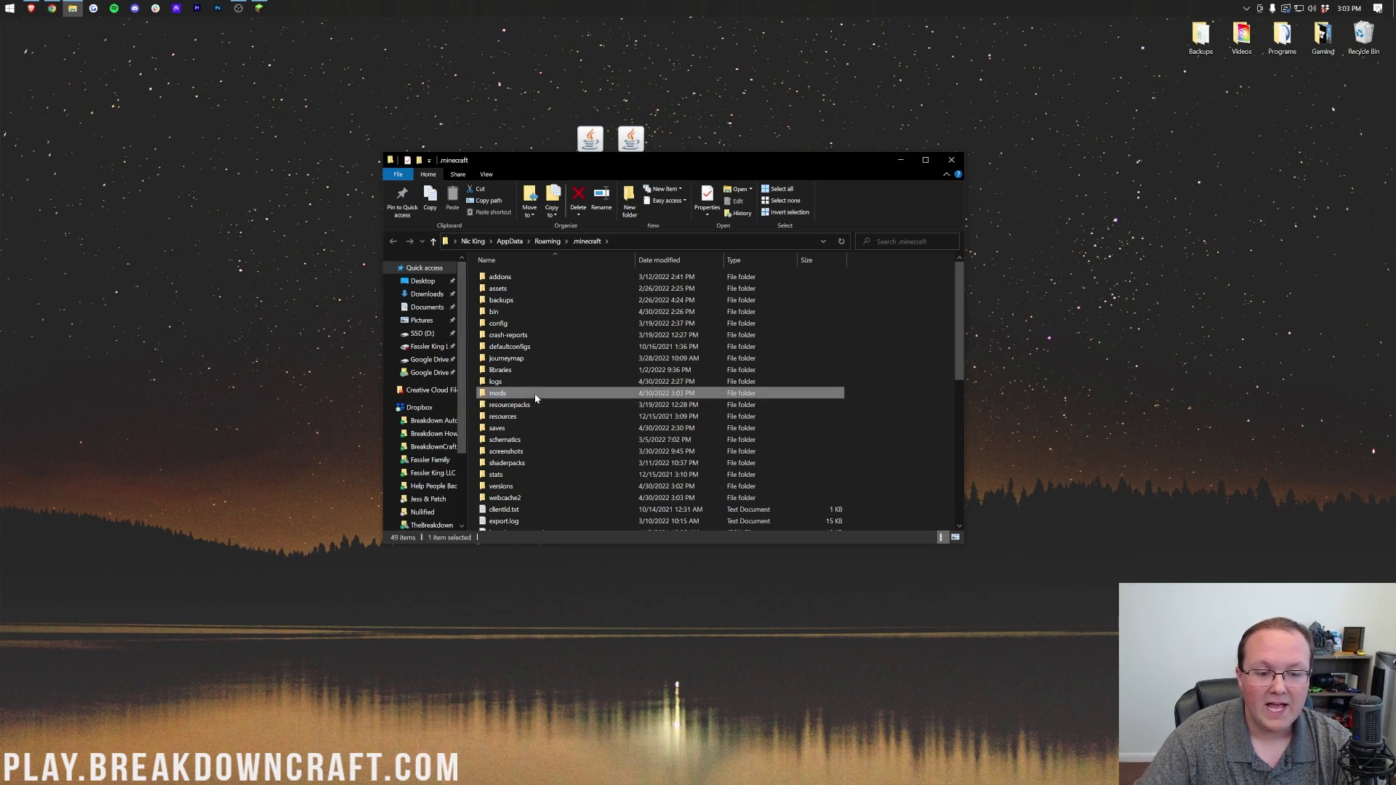
- Move the OptiFine_1.18.2_HD_U_H7.jar and optifabric-1.13.0.jar files from the desktop into the new mods folder and close its window
double_click(536, 397)
drag(582, 161, 657, 346)
click(616, 143)
ctrl+click(589, 142)
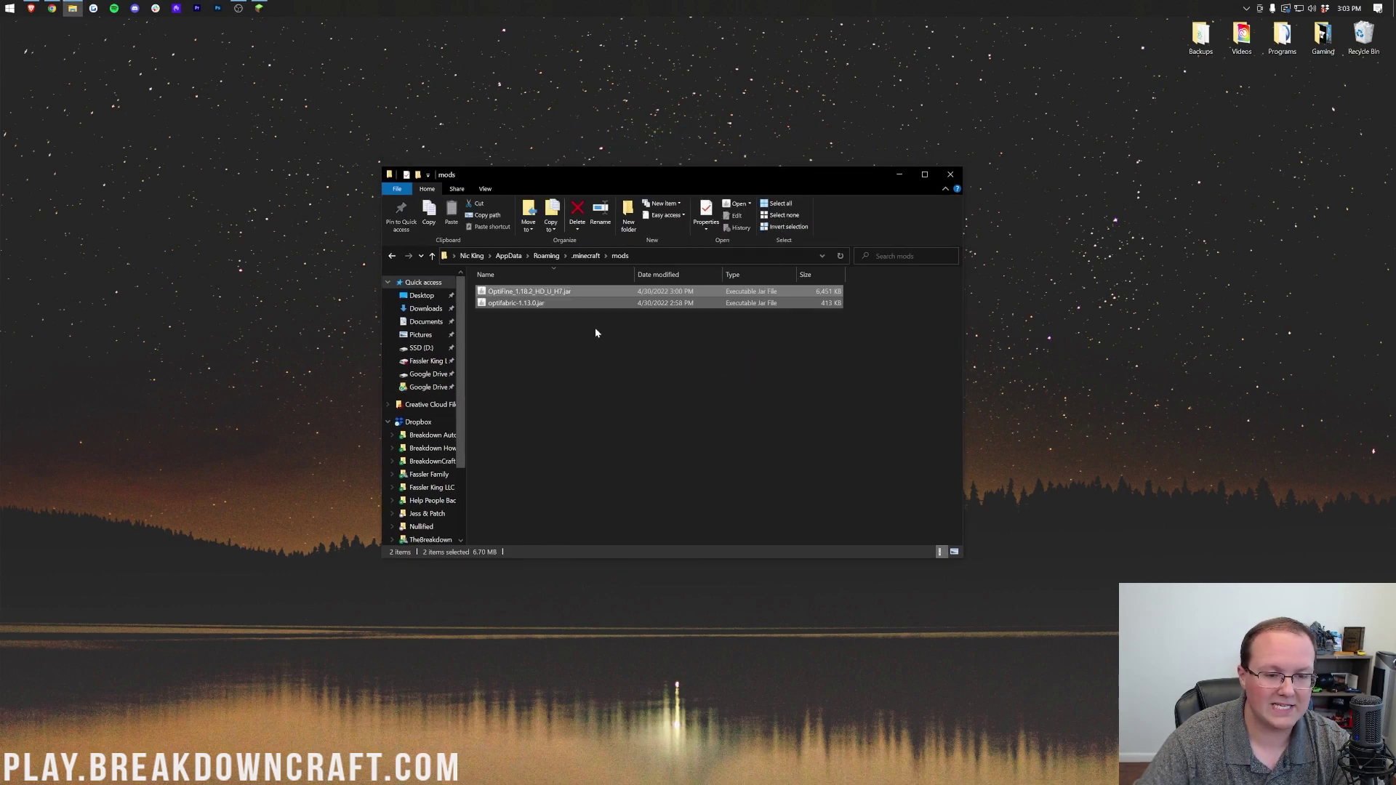
click(514, 304)
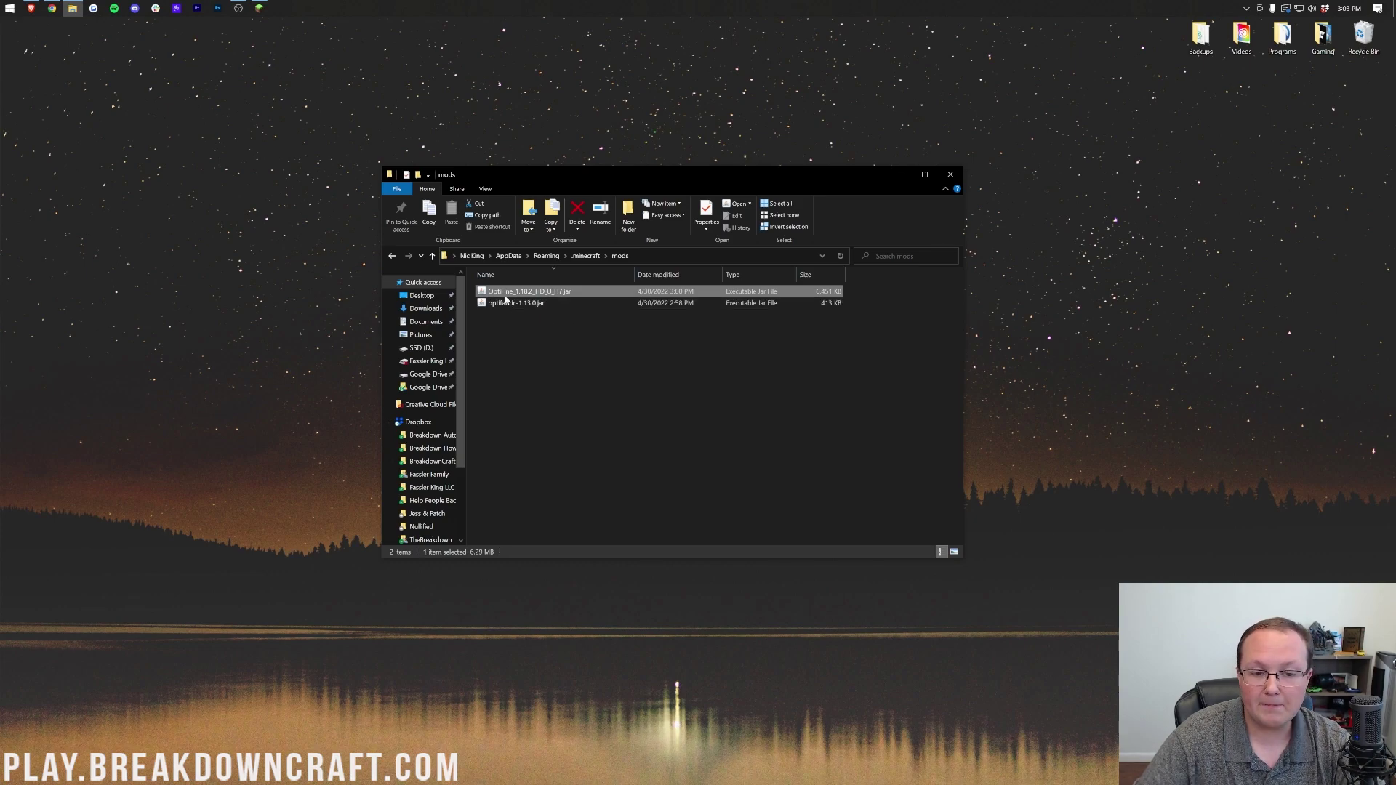
click(950, 175)
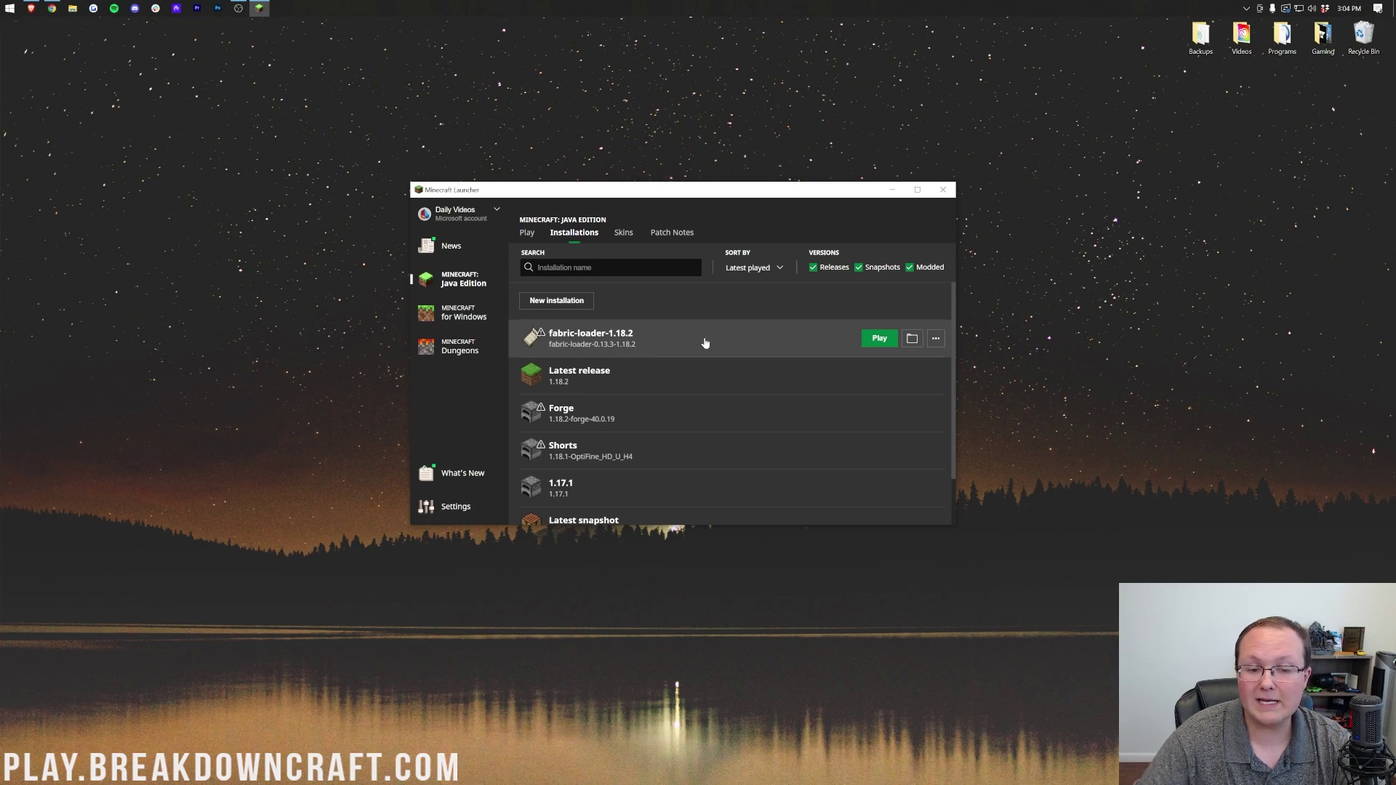
- Launch the Fabric Optifine 1.18.2 installation, accepting the modified-game risks and turning off further warnings for it
scroll(709, 357, down, 1)
scroll(702, 357, up, 1)
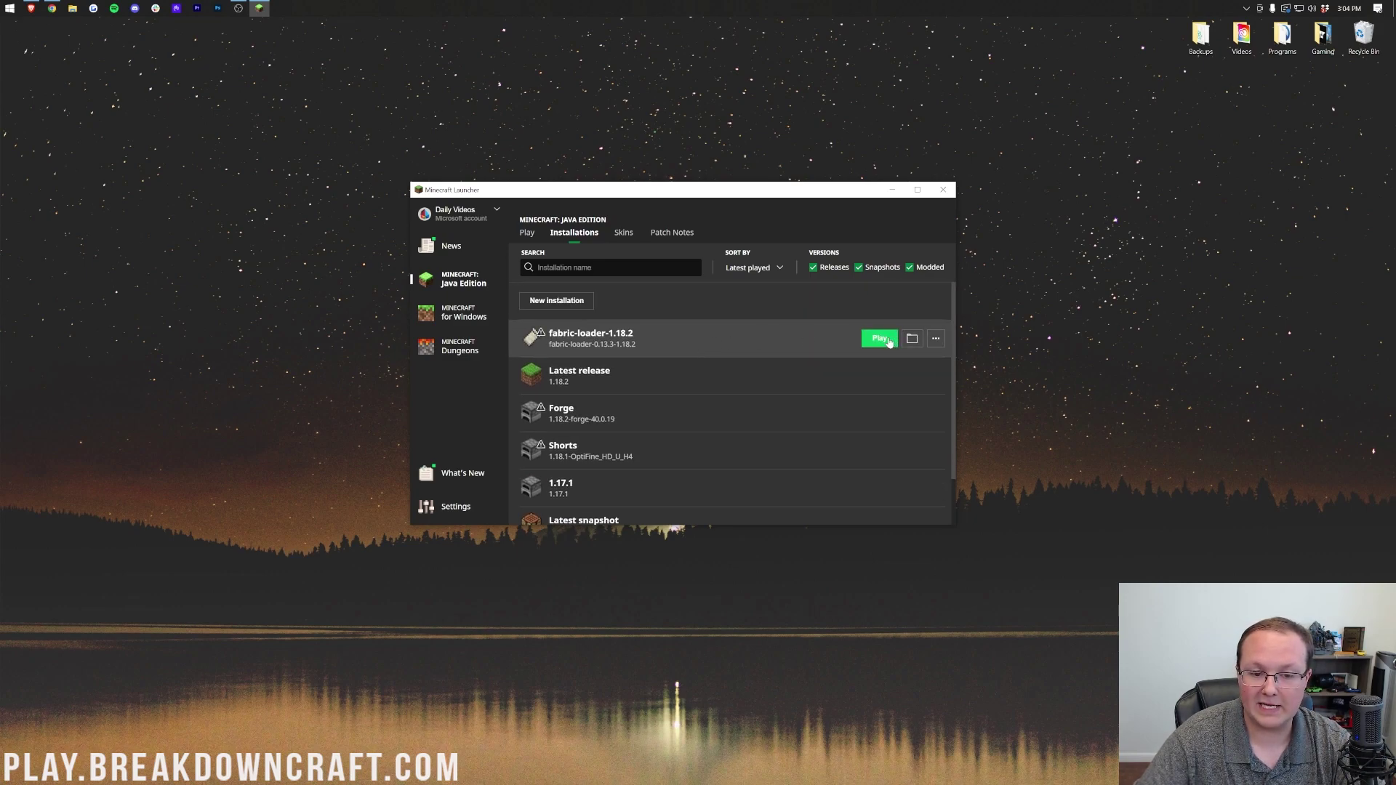
scroll(891, 342, down, 2)
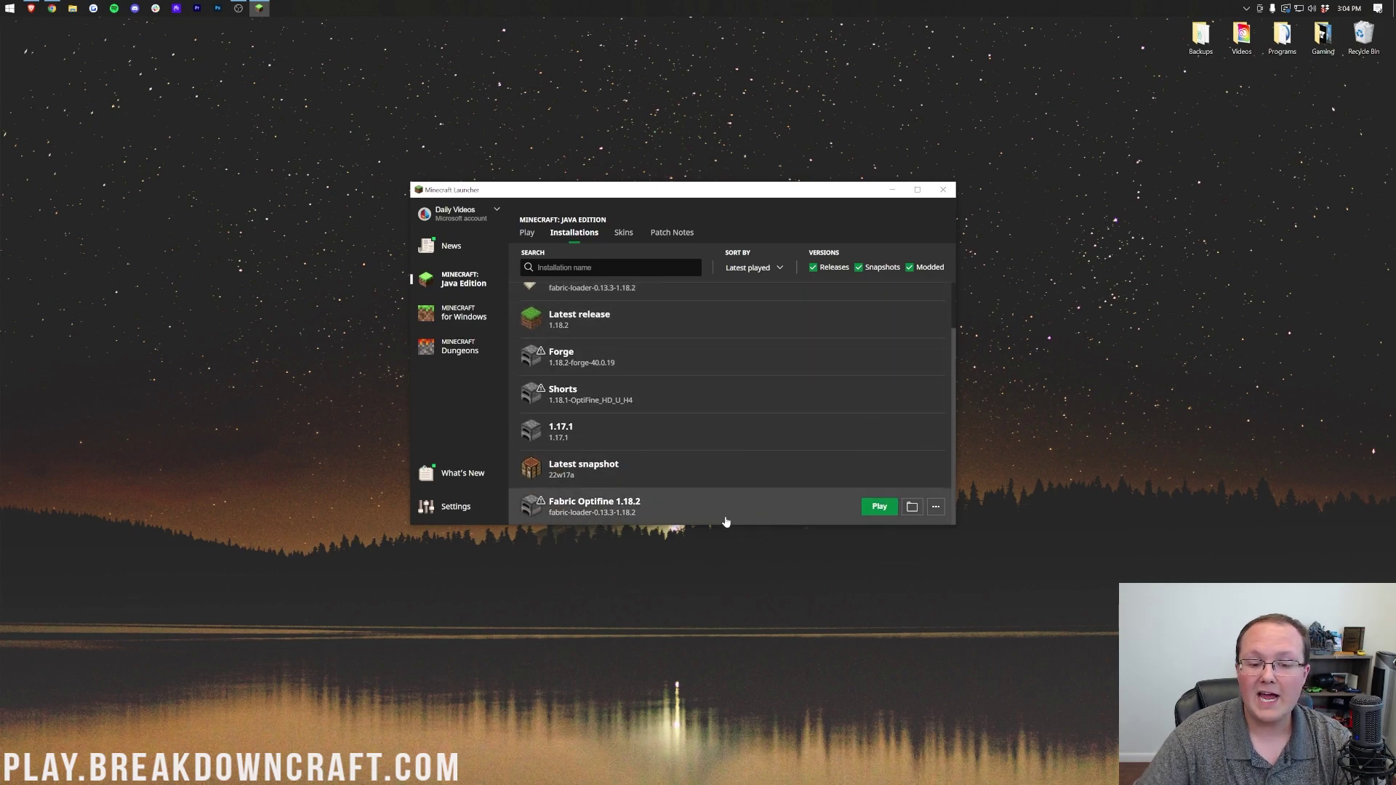
scroll(723, 333, up, 2)
scroll(745, 396, down, 2)
click(880, 507)
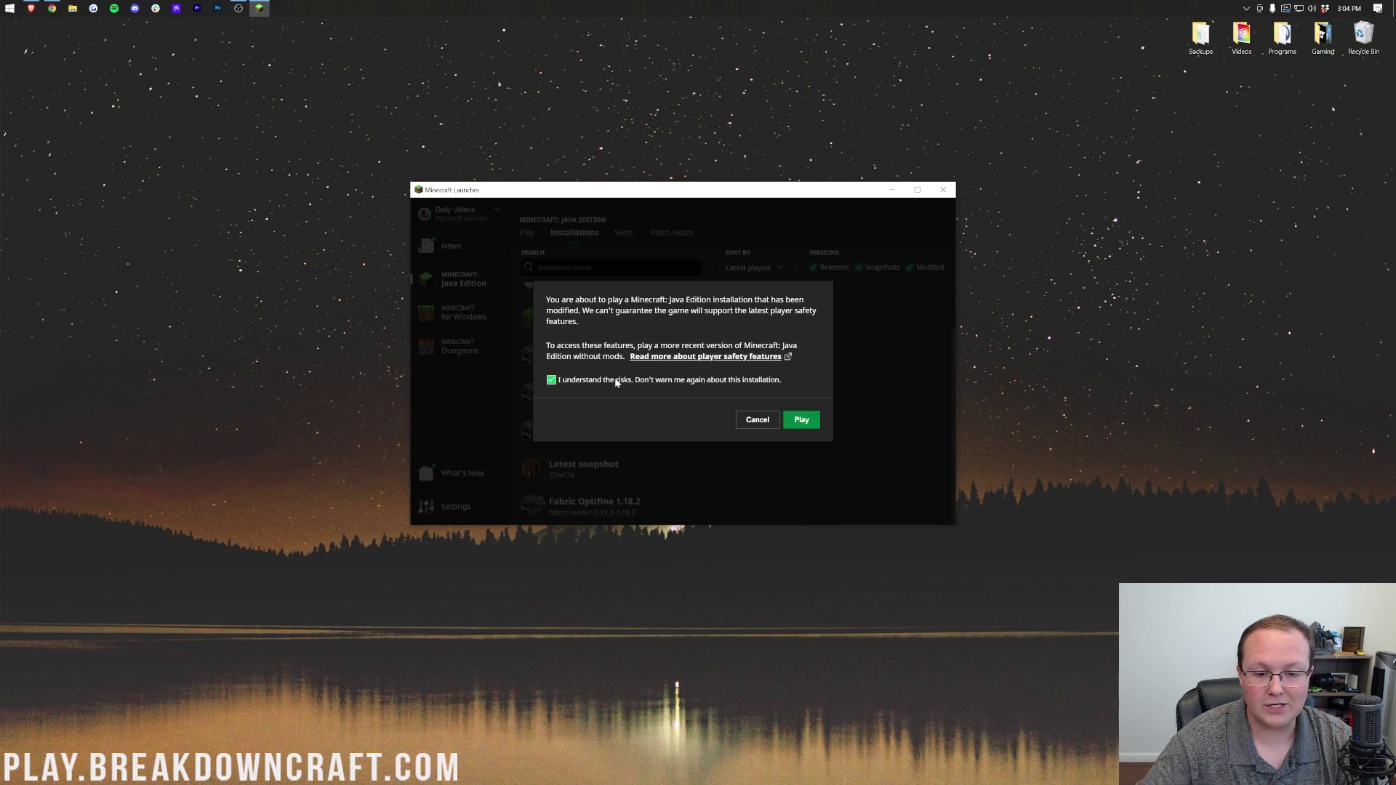
click(812, 423)
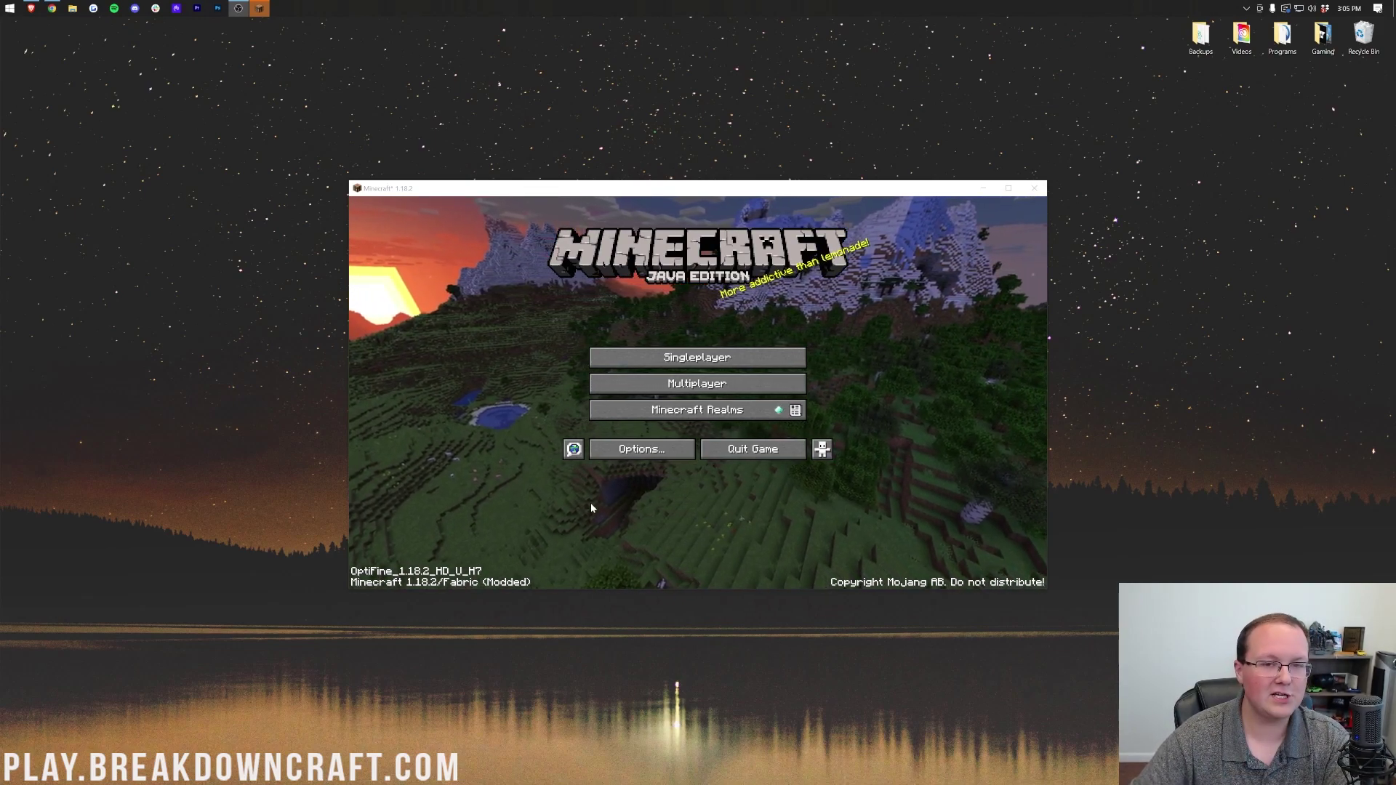
- Apply the BSL_v8.1.02.1.zip shader pack in the game's video settings and return to the title screen
click(637, 455)
click(639, 355)
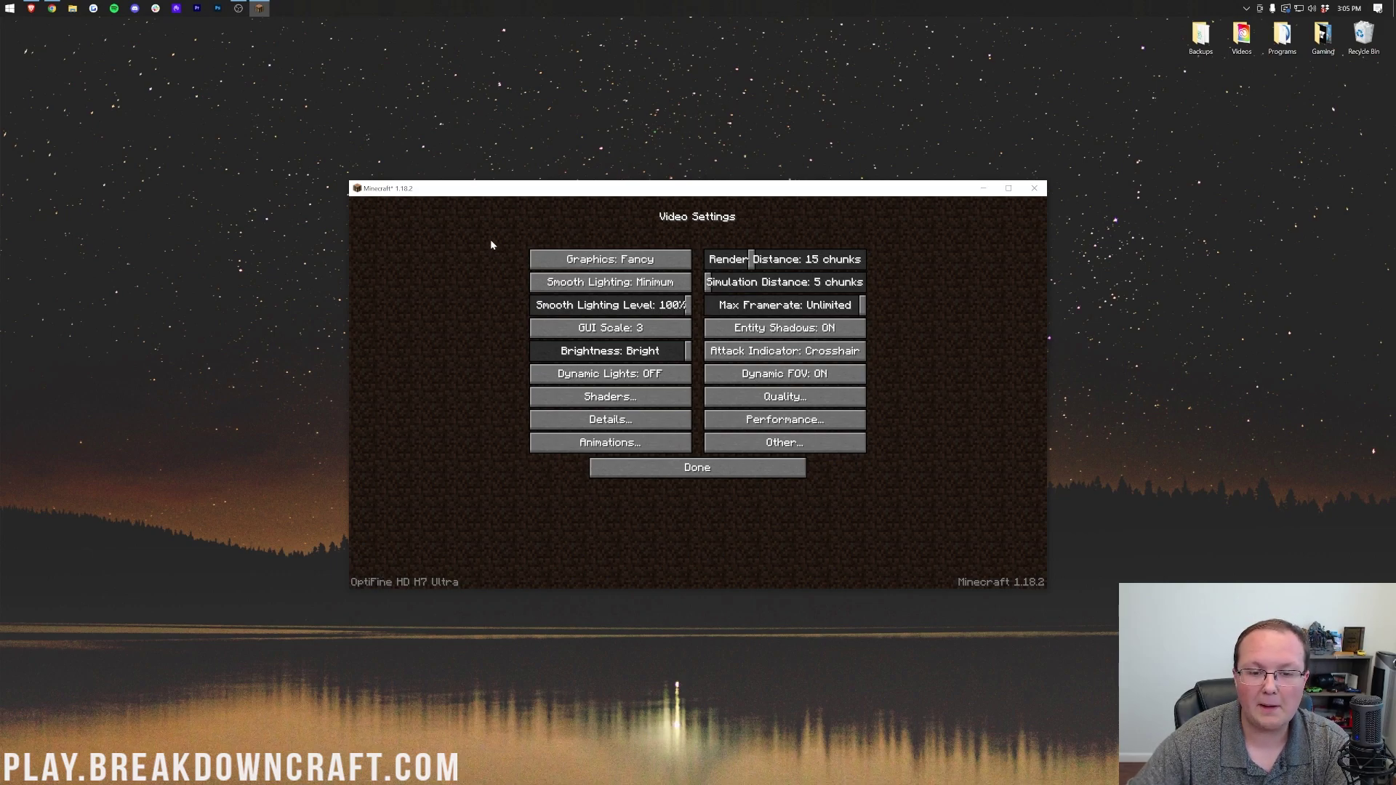
click(584, 395)
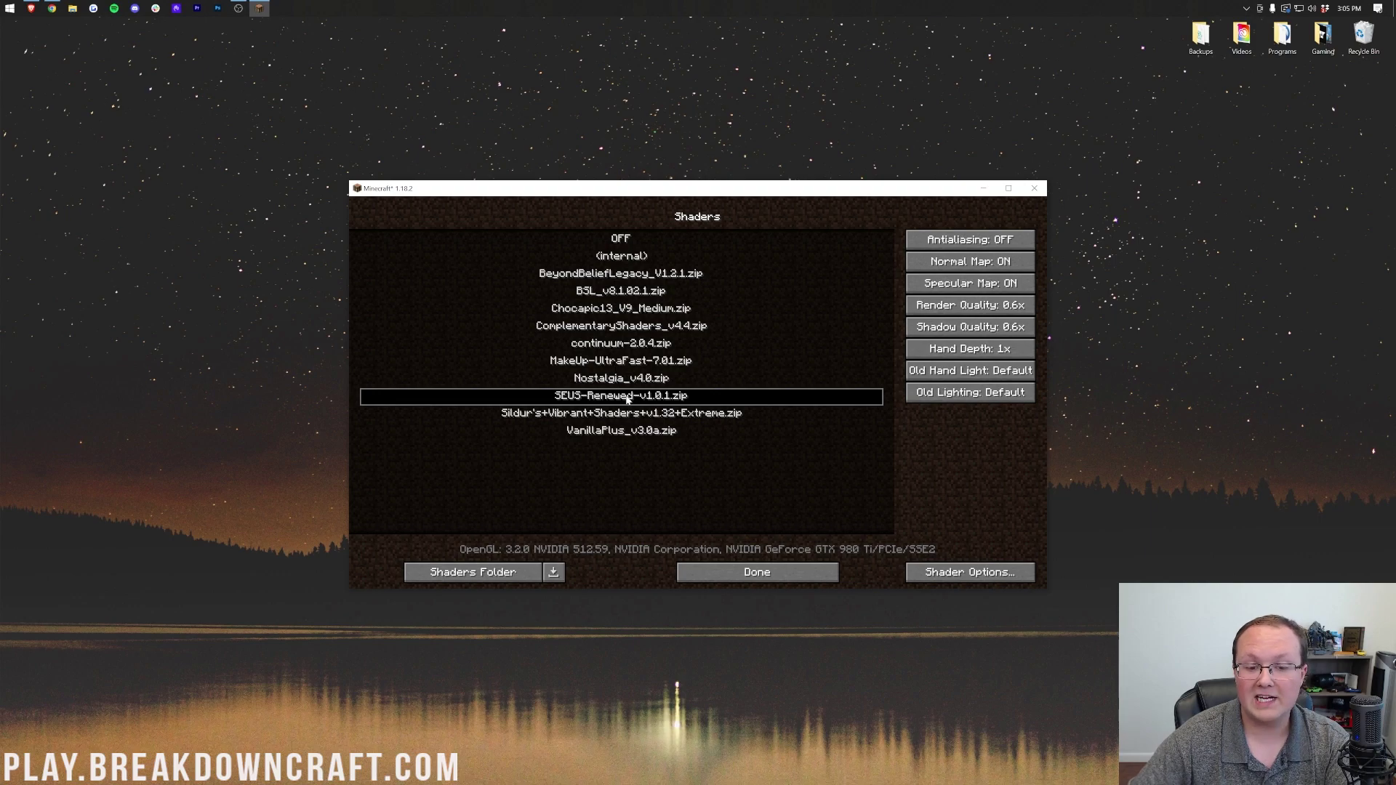
click(625, 431)
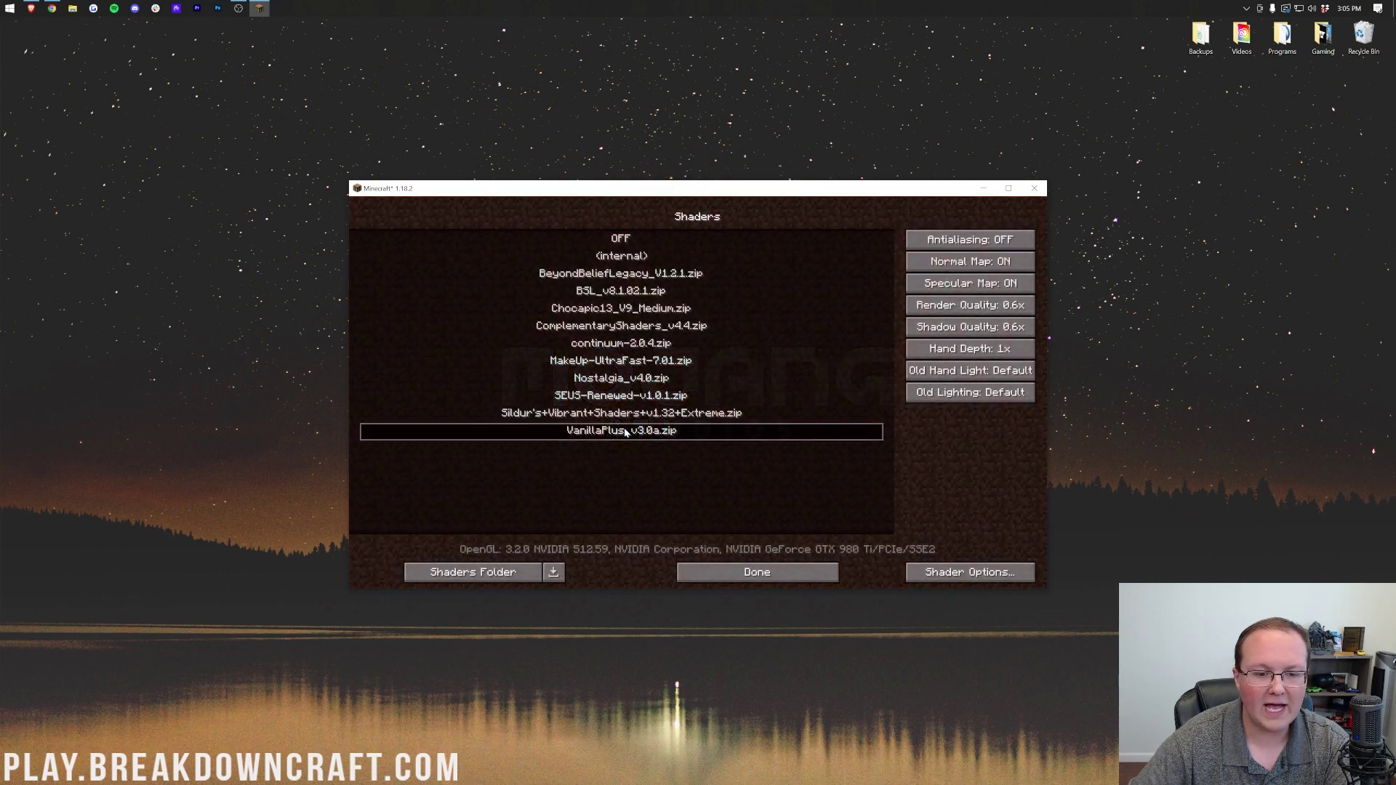
click(606, 292)
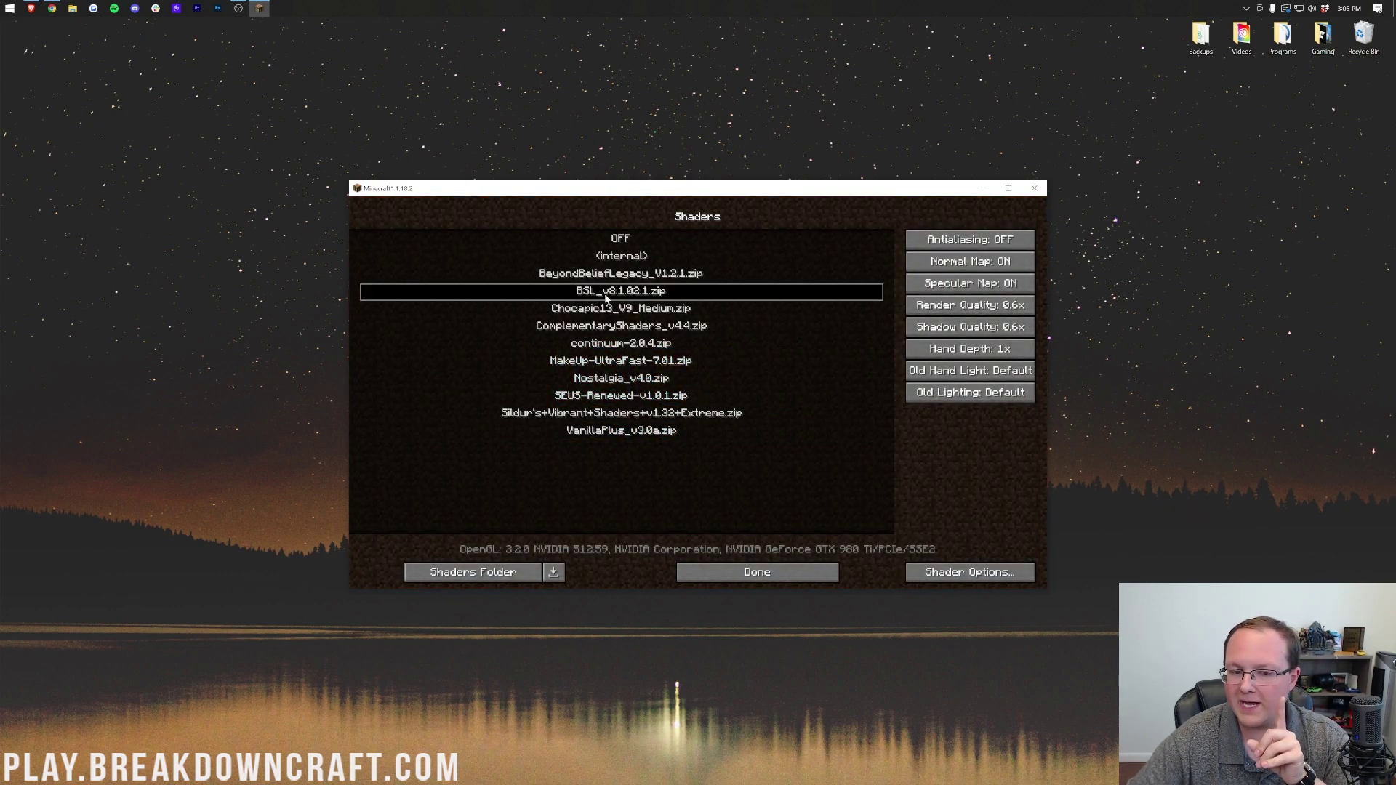
click(744, 567)
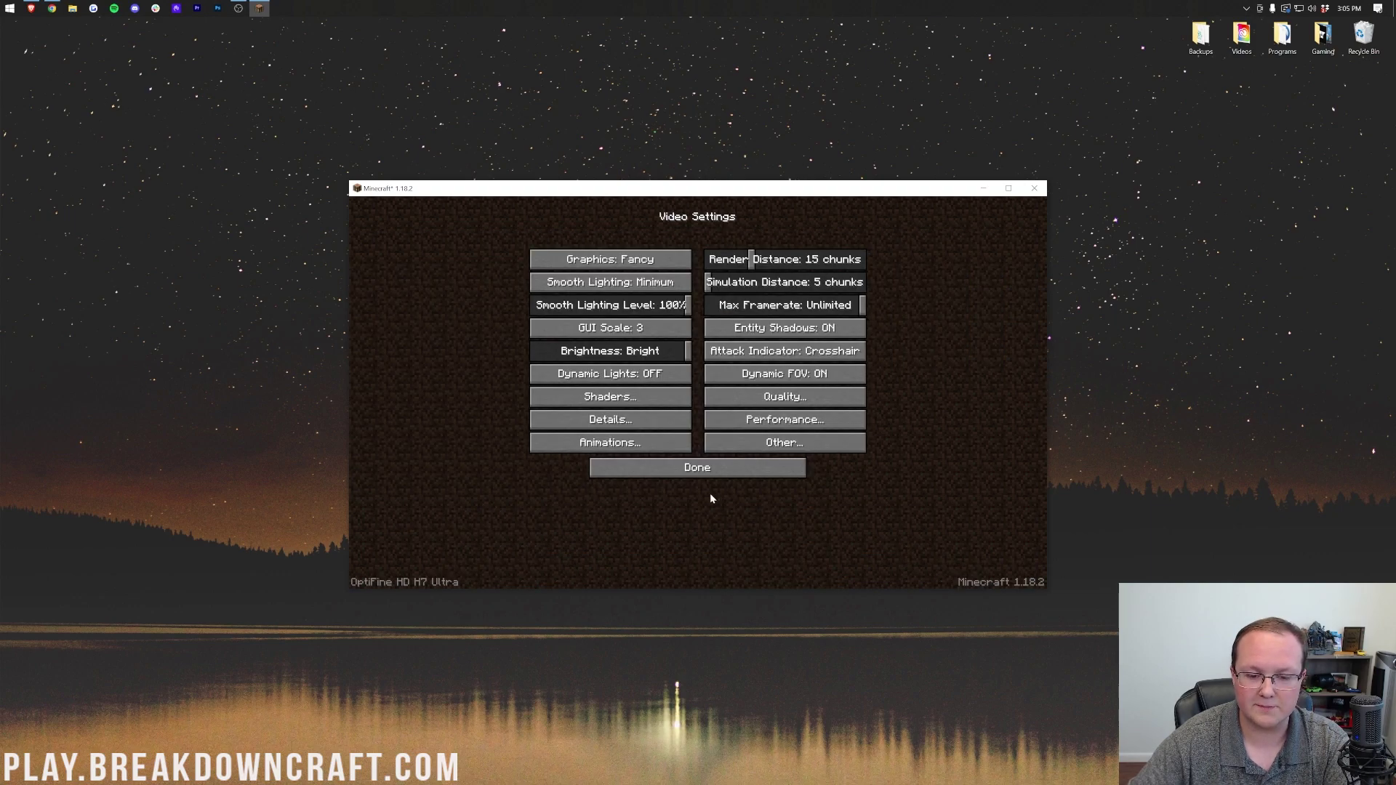
click(696, 470)
click(695, 465)
- Load the first saved singleplayer world in the list and set its time to day with the /time set day command
click(673, 359)
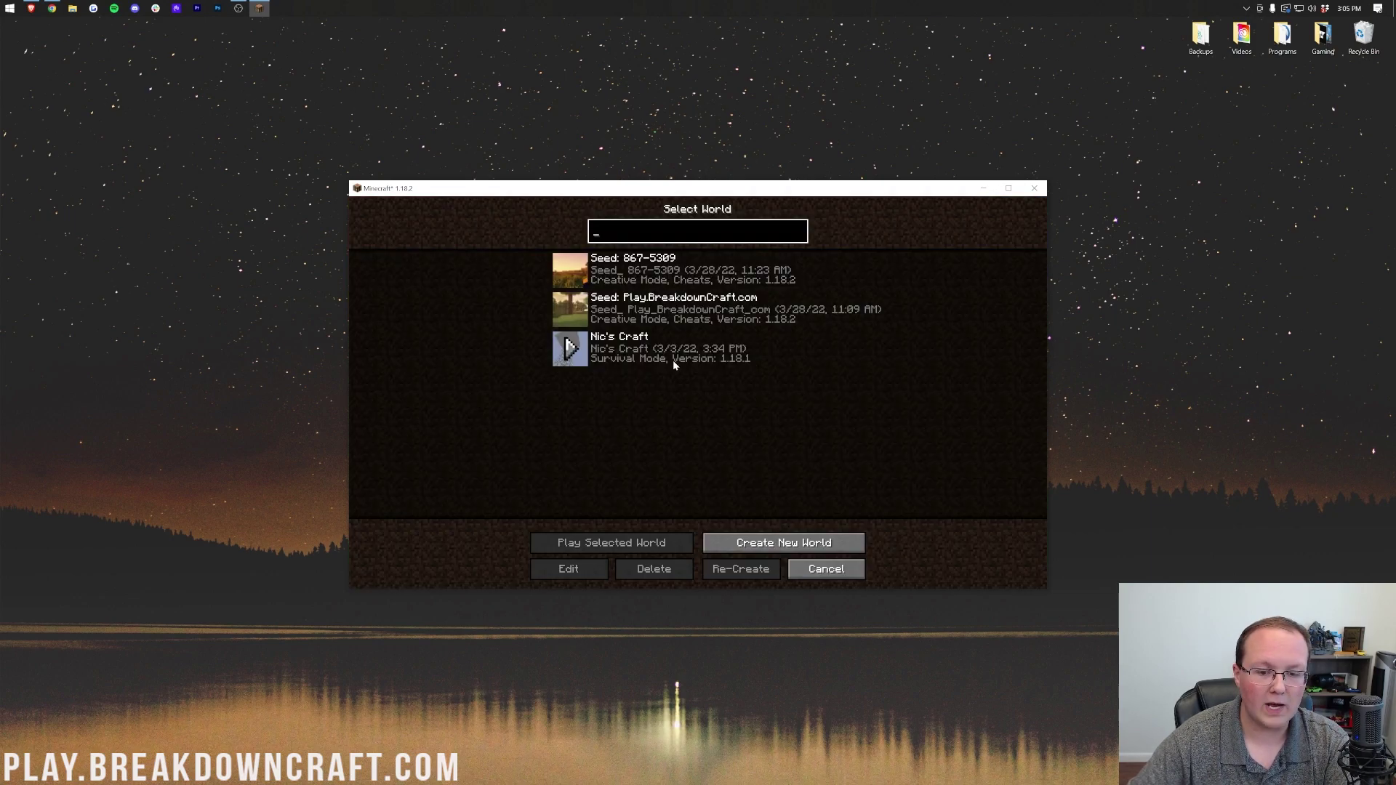
click(656, 285)
click(656, 285)
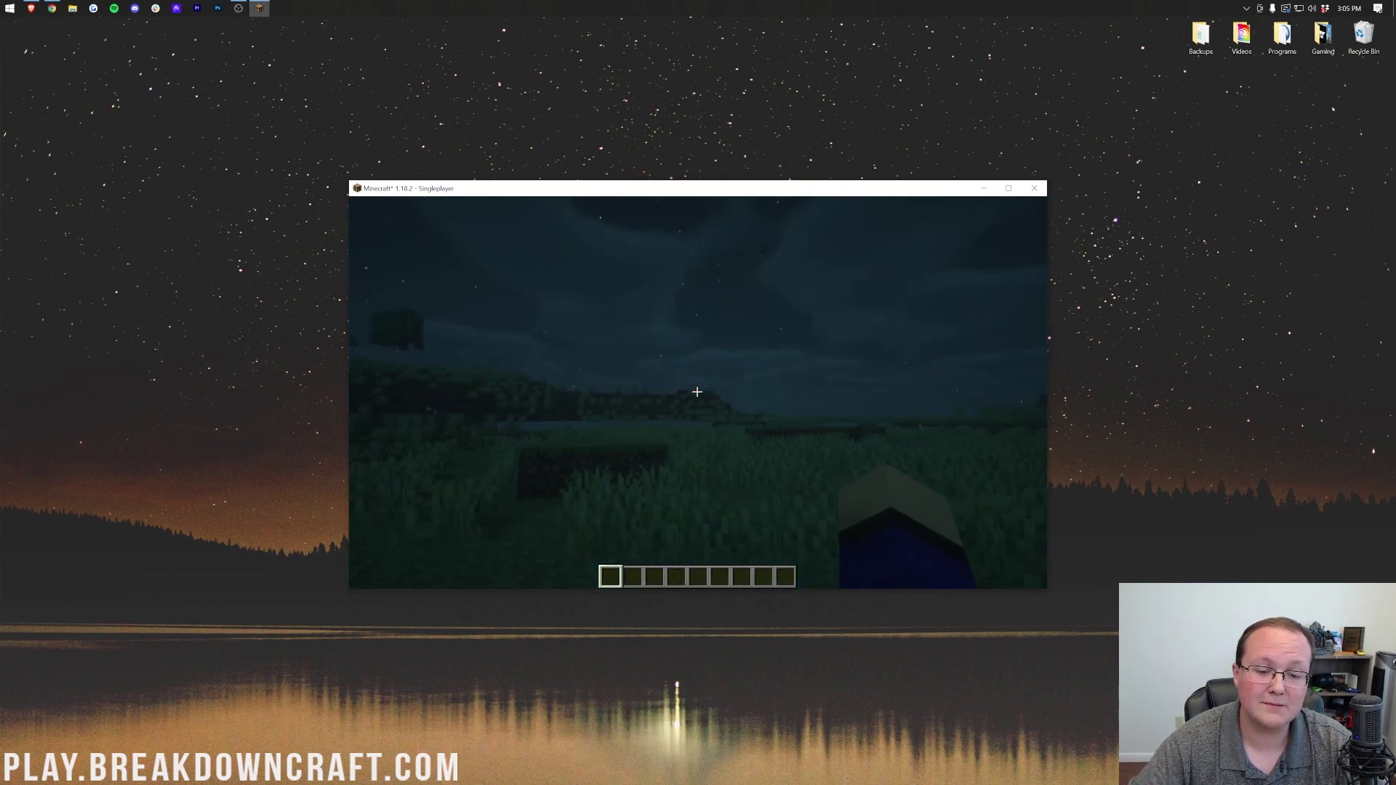
text(/time set day)
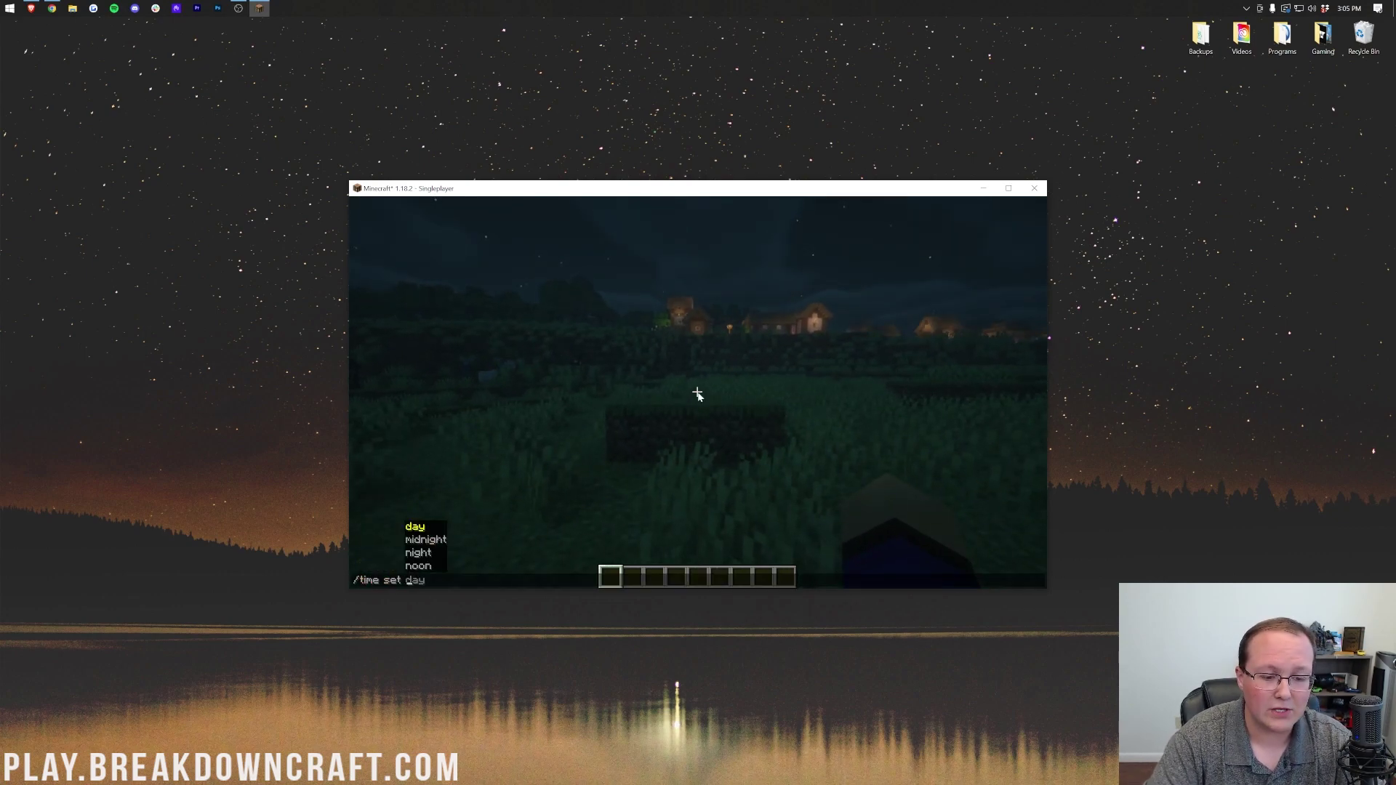
key(Return)
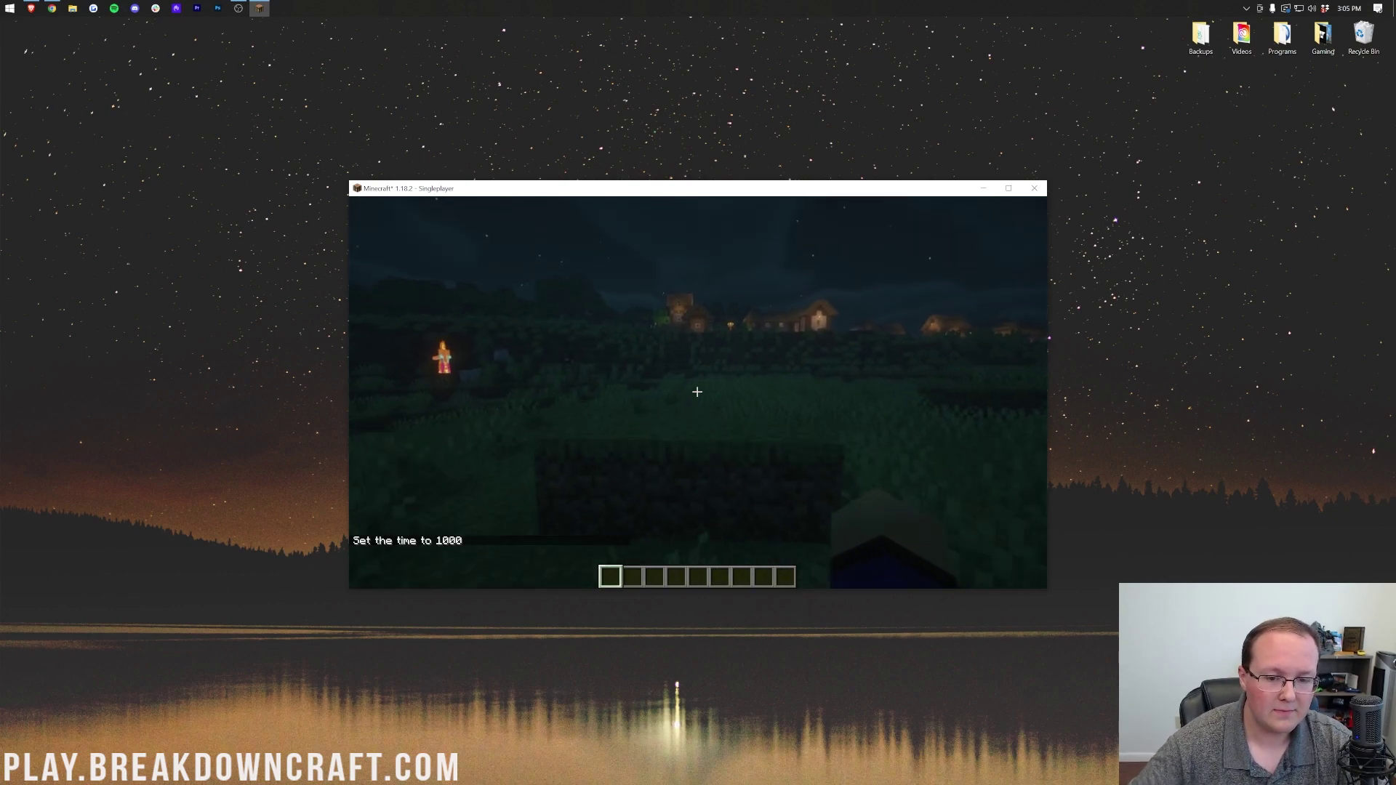